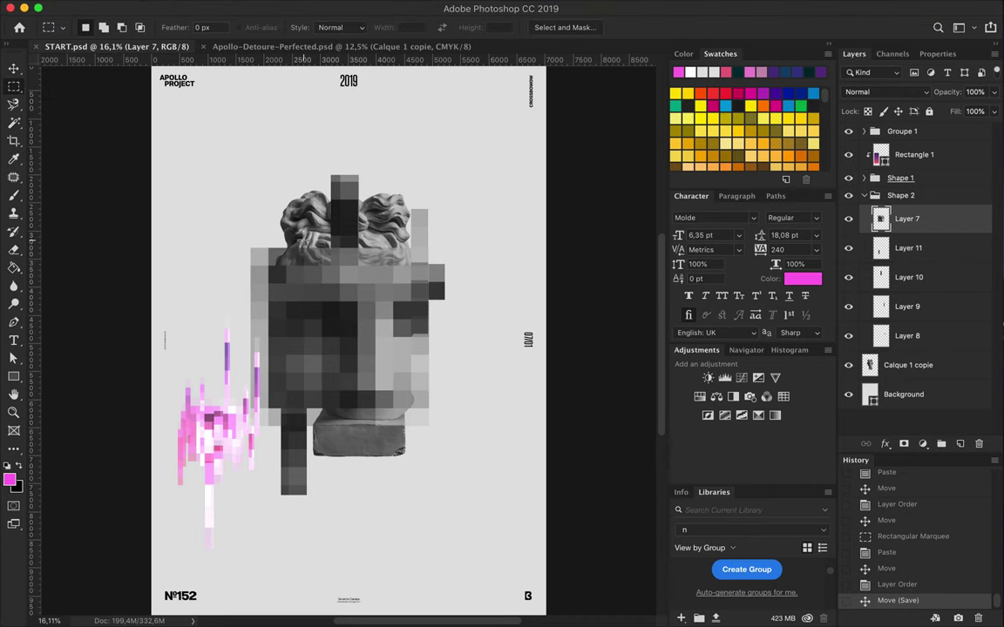
Copy a strip of the pixelated statue into Layer 12 and shift it into place.
{"action": "left_click_drag", "start_coordinate": [340, 224], "coordinate": [296, 288]}
{"action": "key", "text": "ctrl+c"}
{"action": "key", "text": "ctrl+v"}
{"action": "key", "text": "ctrl+bracketleft"}
{"action": "mouse_move", "coordinate": [357, 241]}
{"action": "left_mouse_down"}
{"action": "mouse_move", "coordinate": [331, 241]}
{"action": "mouse_move", "coordinate": [434, 377]}
{"action": "left_mouse_up"}
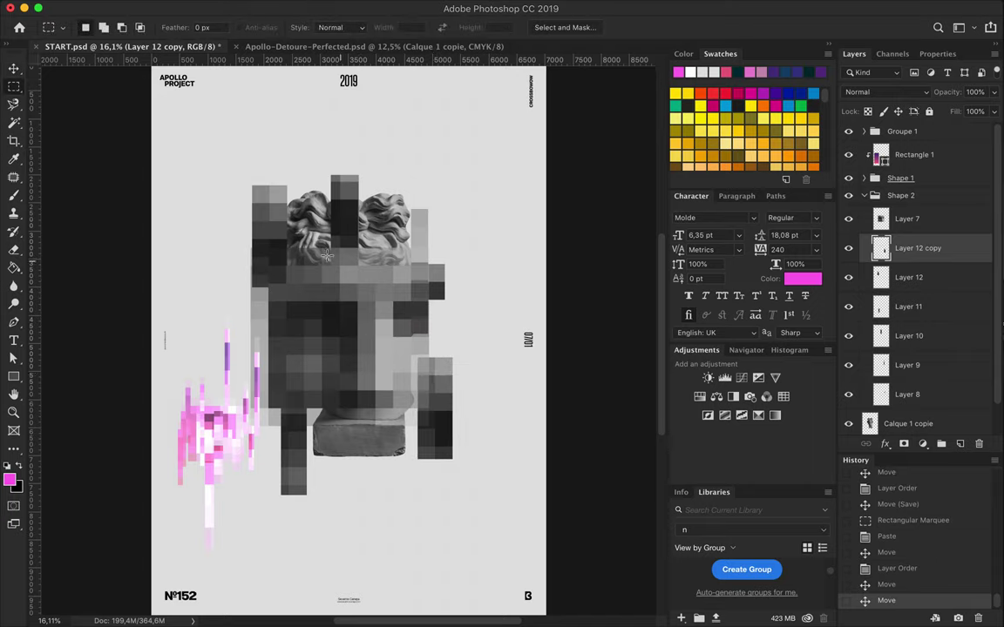
Paste a pixel strip as Layer 13, lower it below Layer 9, and duplicate it alongside.
{"action": "left_click_drag", "start_coordinate": [365, 409], "coordinate": [364, 409]}
{"action": "key", "text": "ctrl+c"}
{"action": "key", "text": "ctrl+v"}
{"action": "left_click_drag", "start_coordinate": [340, 324], "coordinate": [389, 278]}
{"action": "left_click_drag", "start_coordinate": [923, 220], "coordinate": [915, 409]}
{"action": "mouse_move", "coordinate": [381, 201]}
{"action": "left_mouse_down"}
{"action": "mouse_move", "coordinate": [384, 188]}
{"action": "mouse_move", "coordinate": [381, 219]}
{"action": "left_mouse_up"}
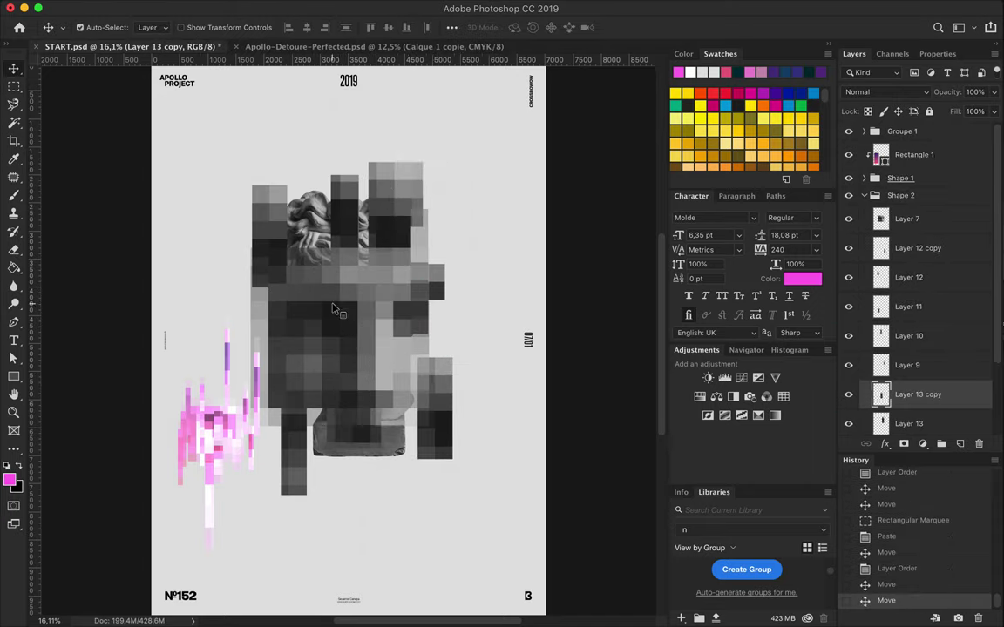
Paste a tall strip as Layer 14 with two copies, moving copy 2 below Layer 11.
{"action": "left_click", "coordinate": [298, 235], "text": "ctrl"}
{"action": "key", "text": "m"}
{"action": "left_click_drag", "start_coordinate": [272, 213], "coordinate": [288, 384]}
{"action": "key", "text": "ctrl+c"}
{"action": "key", "text": "ctrl+v"}
{"action": "key", "text": "v"}
{"action": "left_click_drag", "start_coordinate": [279, 345], "coordinate": [266, 344]}
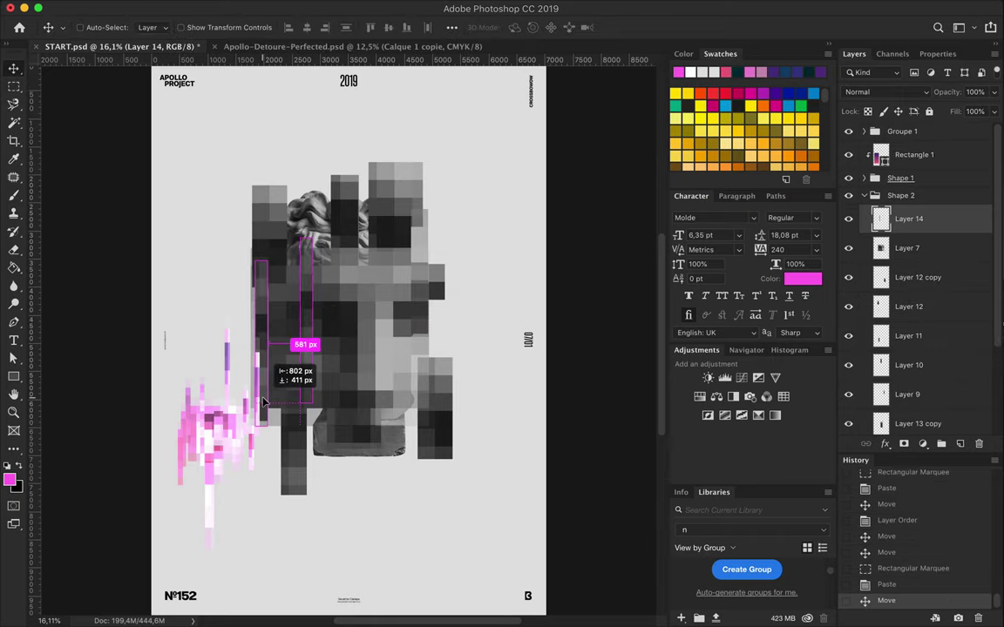
{"action": "left_click_drag", "start_coordinate": [916, 219], "coordinate": [911, 349]}
{"action": "left_click_drag", "start_coordinate": [268, 353], "coordinate": [415, 317]}
{"action": "left_click_drag", "start_coordinate": [915, 335], "coordinate": [911, 394]}
{"action": "mouse_move", "coordinate": [423, 261]}
{"action": "left_mouse_down"}
{"action": "mouse_move", "coordinate": [426, 210]}
{"action": "mouse_move", "coordinate": [440, 227]}
{"action": "left_mouse_up"}
Paste a tall narrow strip of the pixel block as Layer 15 and position it.
{"action": "left_click", "coordinate": [370, 322], "text": "ctrl"}
{"action": "key", "text": "m"}
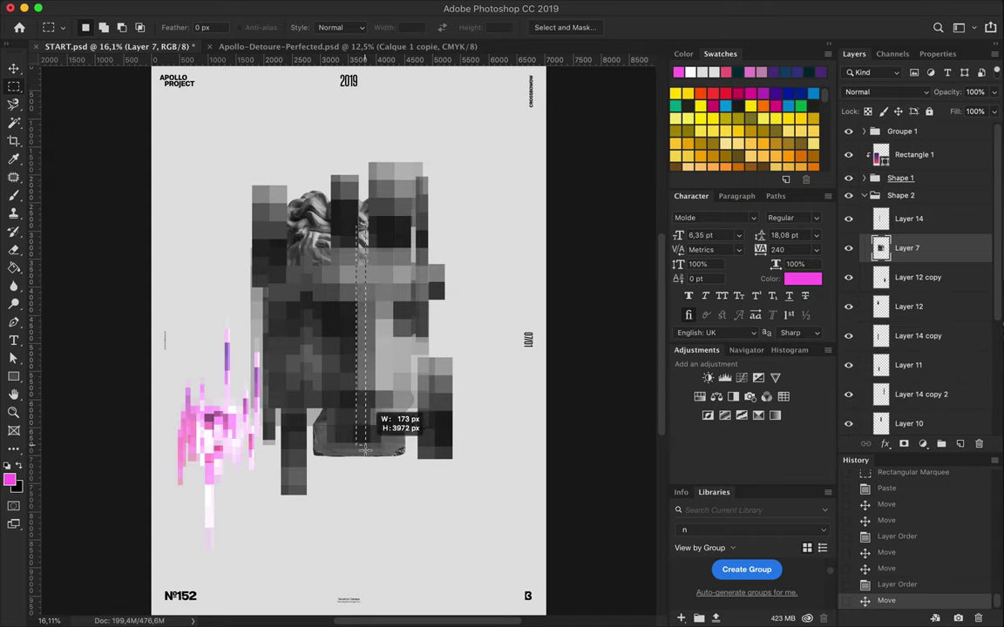
{"action": "left_click_drag", "start_coordinate": [366, 449], "coordinate": [366, 449]}
{"action": "key", "text": "ctrl+c"}
{"action": "key", "text": "ctrl+v"}
{"action": "key", "text": "v"}
{"action": "left_click_drag", "start_coordinate": [364, 327], "coordinate": [370, 338]}
Copy another strip from Layer 7 as Layer 16, move it, and duplicate it.
{"action": "key", "text": "m"}
{"action": "left_click_drag", "start_coordinate": [329, 212], "coordinate": [344, 399]}
{"action": "left_click", "coordinate": [906, 277]}
{"action": "key", "text": "ctrl+c"}
{"action": "key", "text": "ctrl+v"}
{"action": "key", "text": "v"}
{"action": "mouse_move", "coordinate": [338, 315]}
{"action": "left_mouse_down"}
{"action": "mouse_move", "coordinate": [338, 344]}
{"action": "mouse_move", "coordinate": [297, 227]}
{"action": "left_mouse_up"}
{"action": "key", "text": "ctrl+bracketleft"}
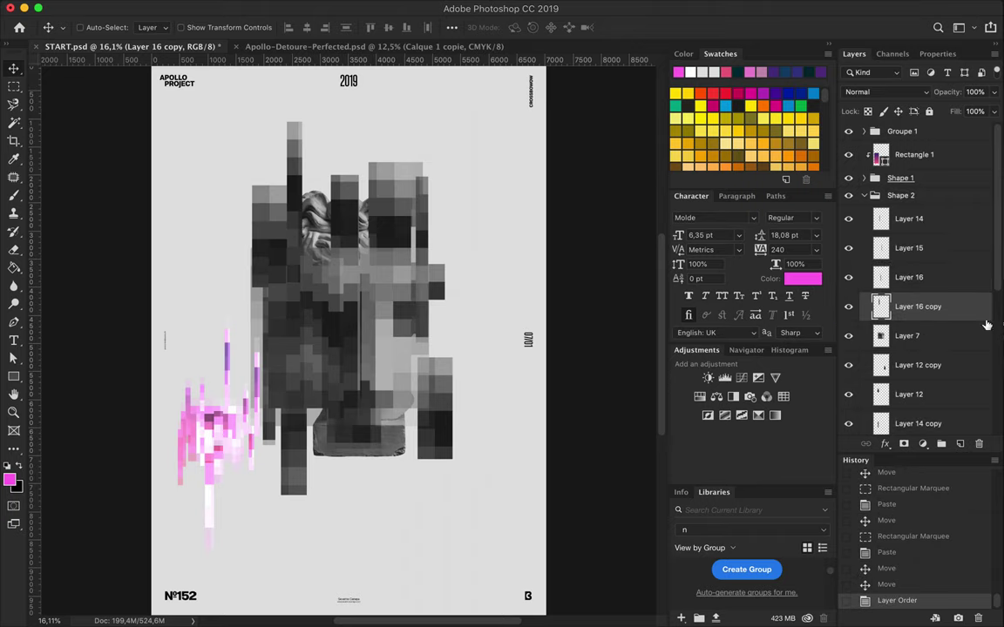
Reorder a strip layer, slide Layer 12 copy down, and shift Layer 14 copy left.
{"action": "left_click_drag", "start_coordinate": [435, 366], "coordinate": [435, 331]}
{"action": "key", "text": "ctrl+bracketleft"}
{"action": "left_click_drag", "start_coordinate": [435, 290], "coordinate": [434, 397]}
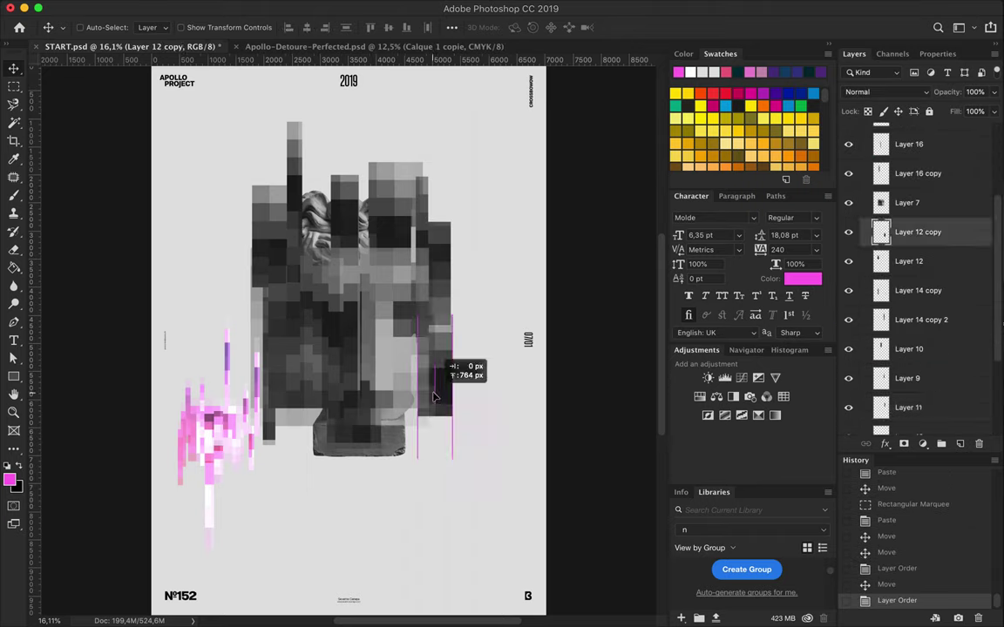
{"action": "left_click", "coordinate": [273, 444], "text": "ctrl"}
{"action": "left_click_drag", "start_coordinate": [273, 444], "coordinate": [224, 344]}
Paste a piece of the pixel block as Layer 17, moved and placed below Layer 7.
{"action": "scroll", "coordinate": [941, 295], "scroll_direction": "up", "scroll_amount": 5}
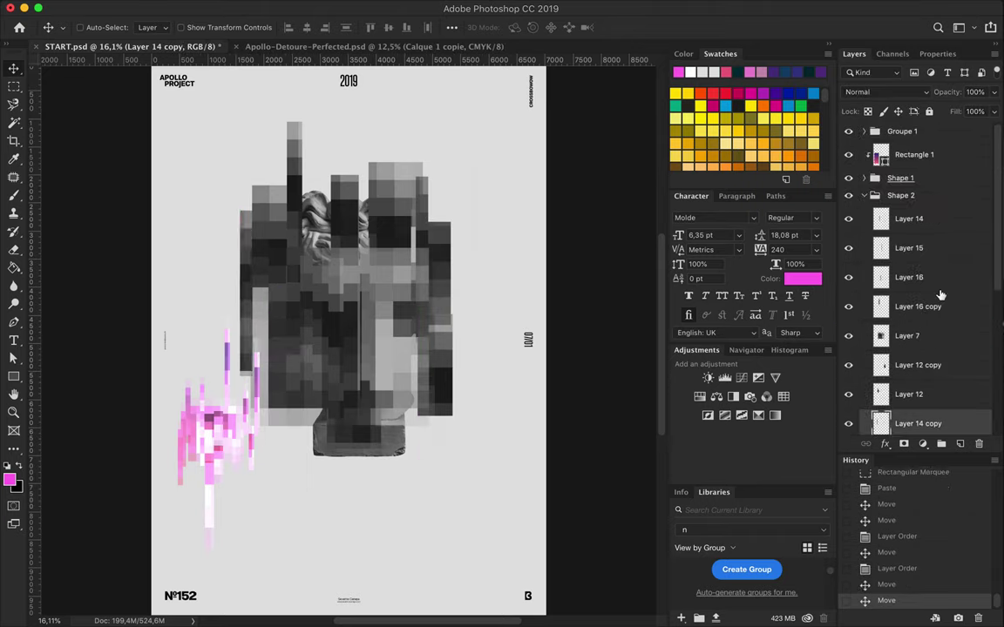
{"action": "left_click", "coordinate": [924, 335]}
{"action": "scroll", "coordinate": [392, 332], "scroll_direction": "down", "scroll_amount": 3}
{"action": "left_click_drag", "start_coordinate": [403, 228], "coordinate": [303, 442]}
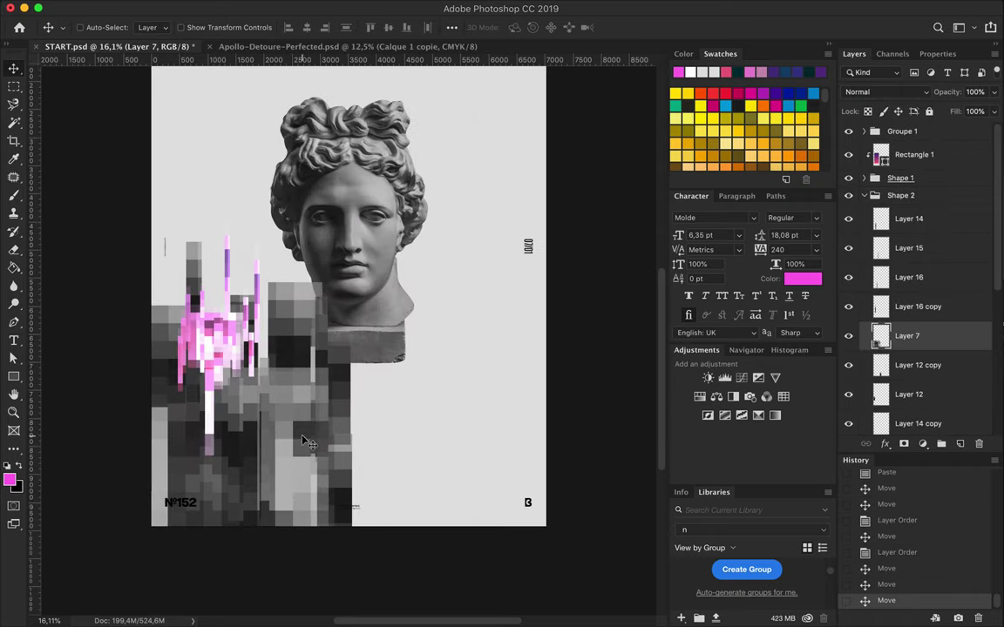
{"action": "key", "text": "ctrl+c"}
{"action": "key", "text": "ctrl+v"}
{"action": "key", "text": "v"}
{"action": "mouse_move", "coordinate": [278, 410]}
{"action": "left_mouse_down"}
{"action": "mouse_move", "coordinate": [234, 268]}
{"action": "mouse_move", "coordinate": [381, 436]}
{"action": "left_mouse_up"}
{"action": "key", "text": "ctrl+bracketleft"}
{"action": "scroll", "coordinate": [399, 287], "scroll_direction": "down", "scroll_amount": 5}
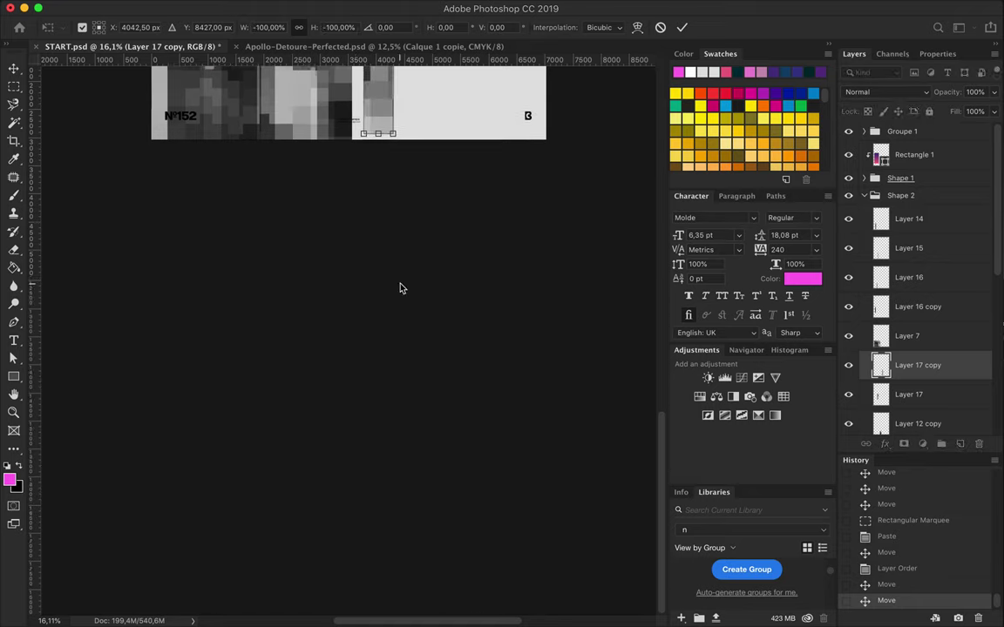
{"action": "scroll", "coordinate": [364, 233], "scroll_direction": "up", "scroll_amount": 2}
{"action": "left_click_drag", "start_coordinate": [904, 418], "coordinate": [902, 432]}
{"action": "scroll", "coordinate": [349, 196], "scroll_direction": "up", "scroll_amount": 3}
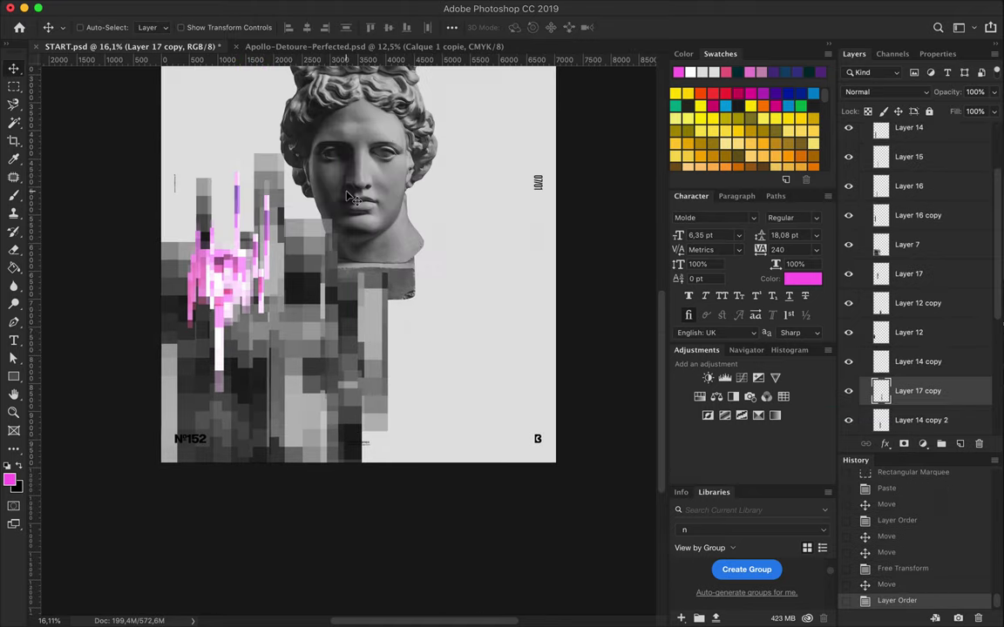
Paste a block of Layer 7 as Layer 18 and draw a rectangle over the poster's left half.
{"action": "left_click", "coordinate": [319, 325], "text": "ctrl"}
{"action": "key", "text": "m"}
{"action": "left_click_drag", "start_coordinate": [229, 463], "coordinate": [245, 250]}
{"action": "key", "text": "ctrl+c"}
{"action": "key", "text": "ctrl+v"}
{"action": "key", "text": "v"}
{"action": "scroll", "coordinate": [310, 256], "scroll_direction": "down", "scroll_amount": 2}
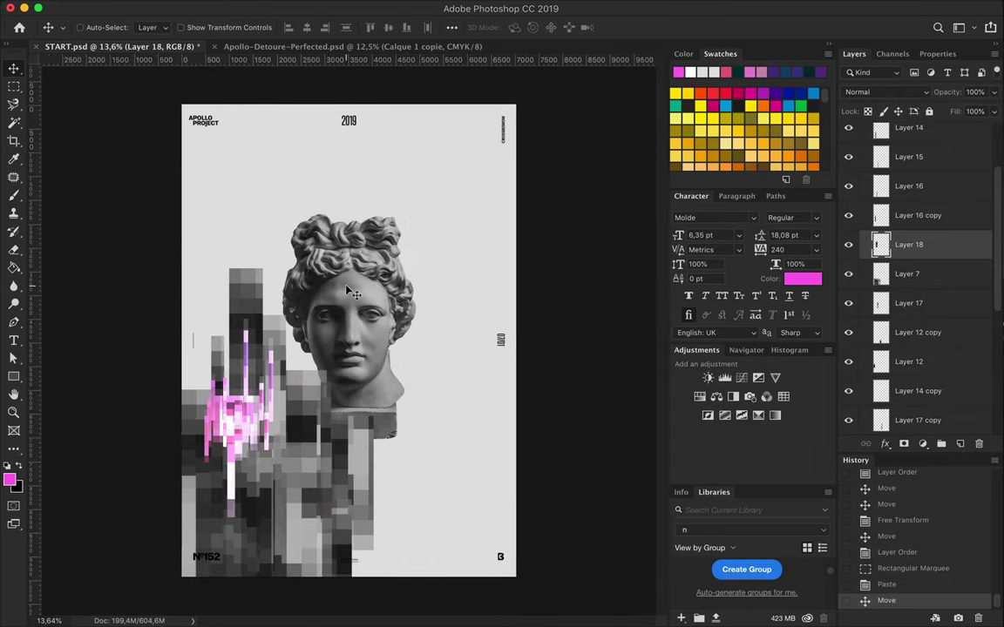
{"action": "key", "text": "u"}
{"action": "left_click_drag", "start_coordinate": [177, 243], "coordinate": [386, 599]}
Fill the rectangle with a pink-to-purple gradient.
{"action": "left_click", "coordinate": [155, 27]}
{"action": "left_click", "coordinate": [220, 55]}
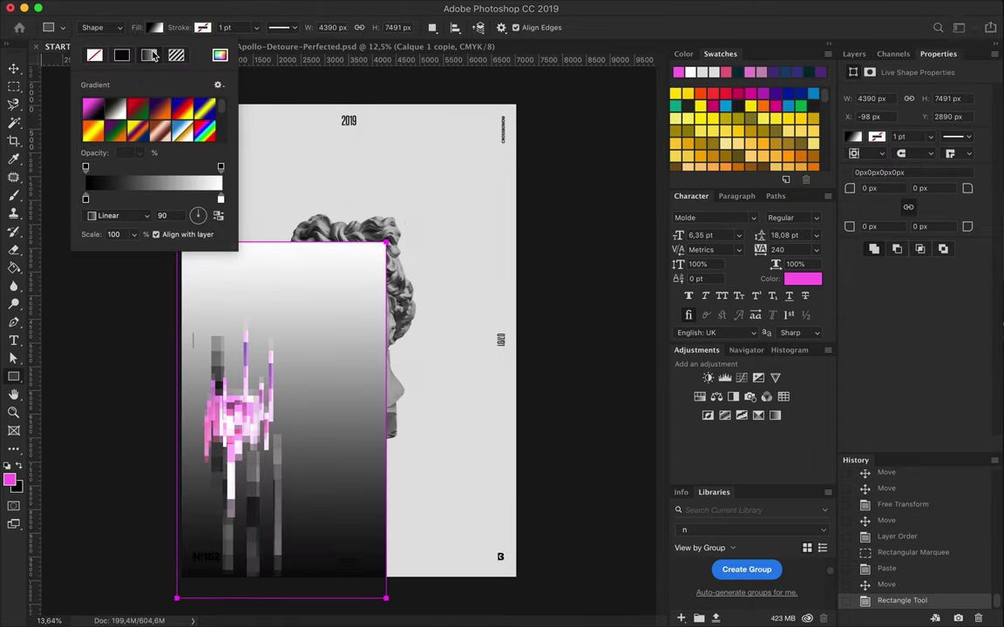
{"action": "double_click", "coordinate": [86, 198]}
{"action": "left_click", "coordinate": [679, 72]}
{"action": "left_click", "coordinate": [837, 165]}
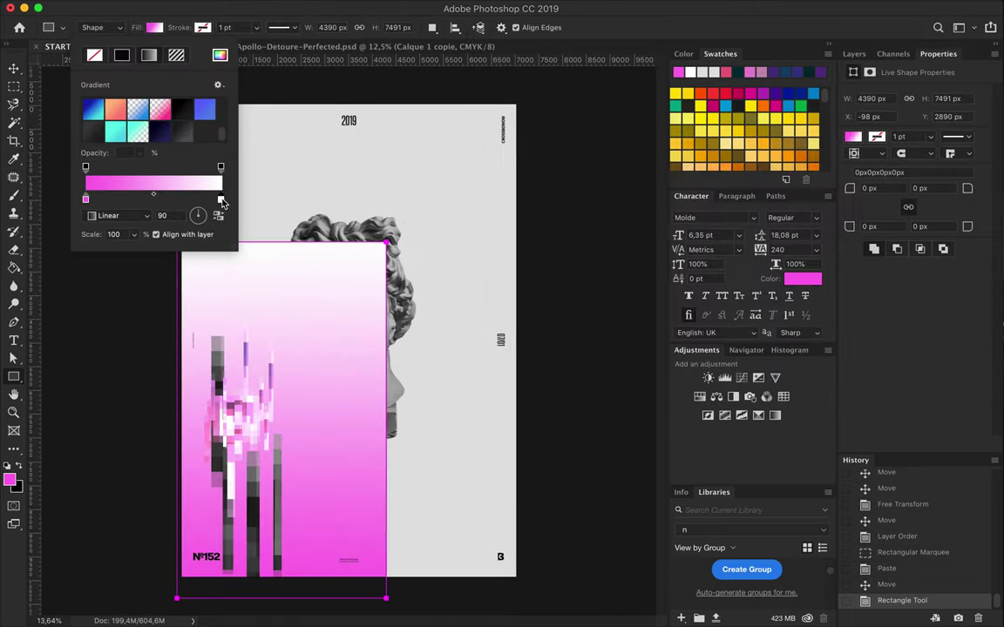
{"action": "double_click", "coordinate": [221, 199]}
{"action": "left_click", "coordinate": [836, 164]}
{"action": "left_click", "coordinate": [204, 131]}
{"action": "key", "text": "Return"}
{"action": "key", "text": "v"}
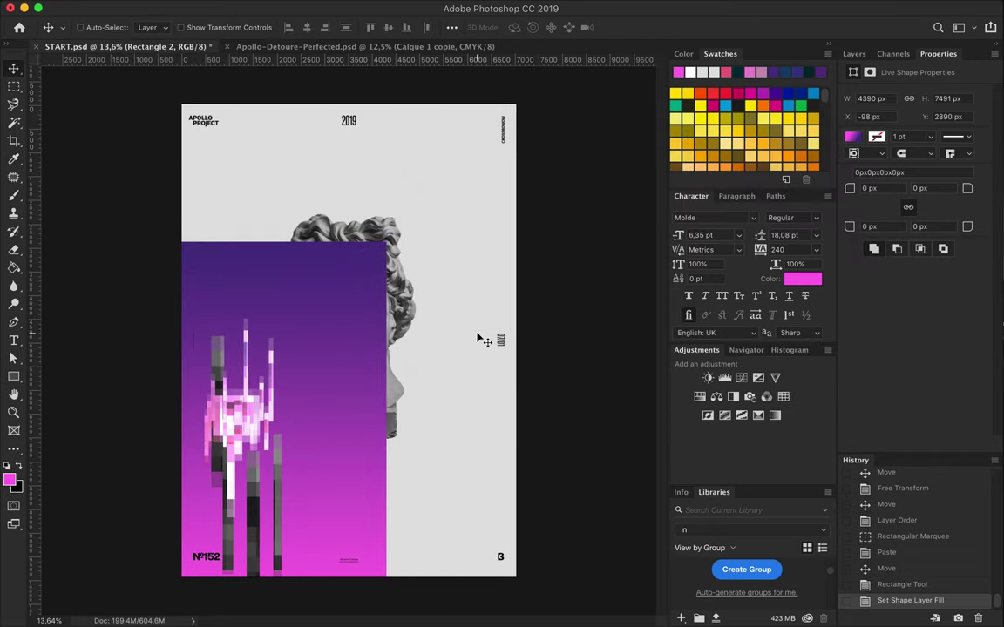
Stretch the gradient rectangle to full height, clip it to Shape 2, and blend in Color Dodge.
{"action": "key", "text": "ctrl+t"}
{"action": "left_click_drag", "start_coordinate": [386, 599], "coordinate": [369, 598]}
{"action": "key", "text": "Return"}
{"action": "left_click", "coordinate": [854, 54]}
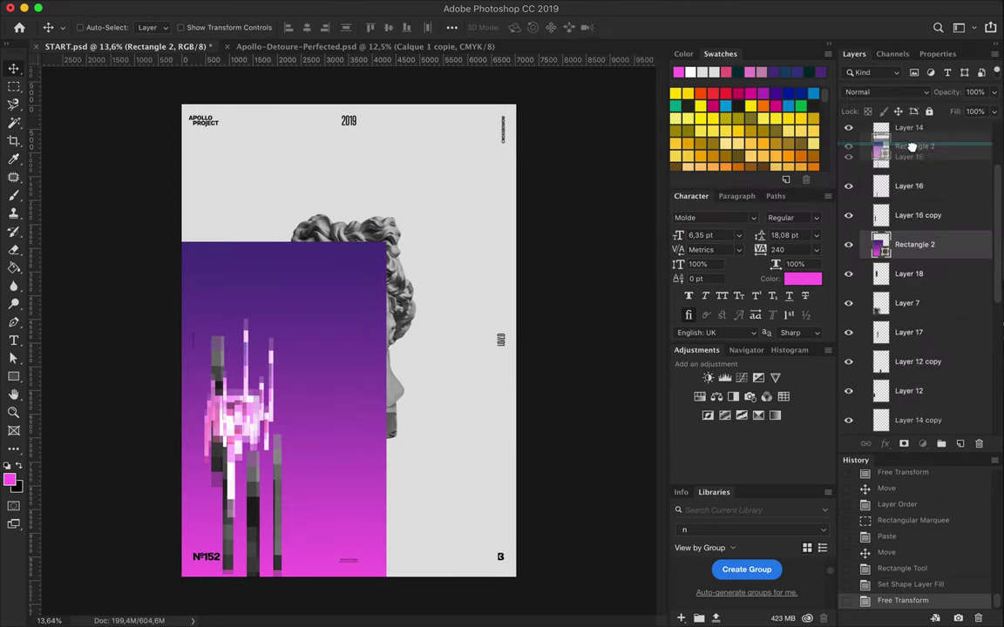
{"action": "left_click_drag", "start_coordinate": [906, 331], "coordinate": [906, 213]}
{"action": "key", "text": "ctrl+alt+g"}
{"action": "left_click", "coordinate": [881, 91]}
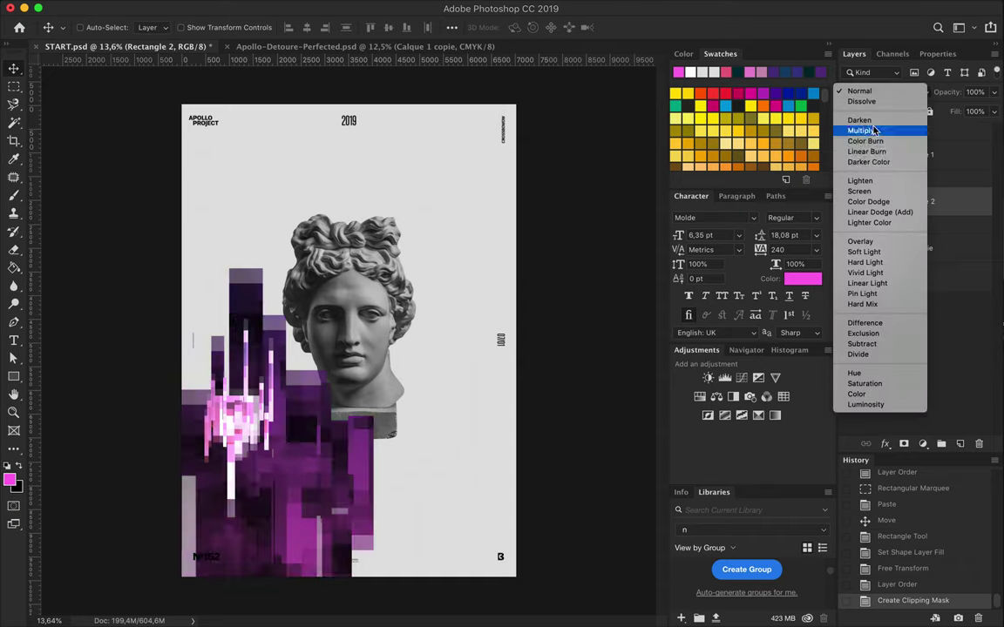
{"action": "left_click", "coordinate": [869, 202]}
{"action": "key", "text": "cmd+z"}
Nudge the Shape 2 glitch up-right and place the Shape 1 glitch beside the face.
{"action": "left_click", "coordinate": [900, 225]}
{"action": "mouse_move", "coordinate": [286, 462]}
{"action": "left_mouse_down"}
{"action": "mouse_move", "coordinate": [319, 440]}
{"action": "mouse_move", "coordinate": [312, 436]}
{"action": "left_mouse_up"}
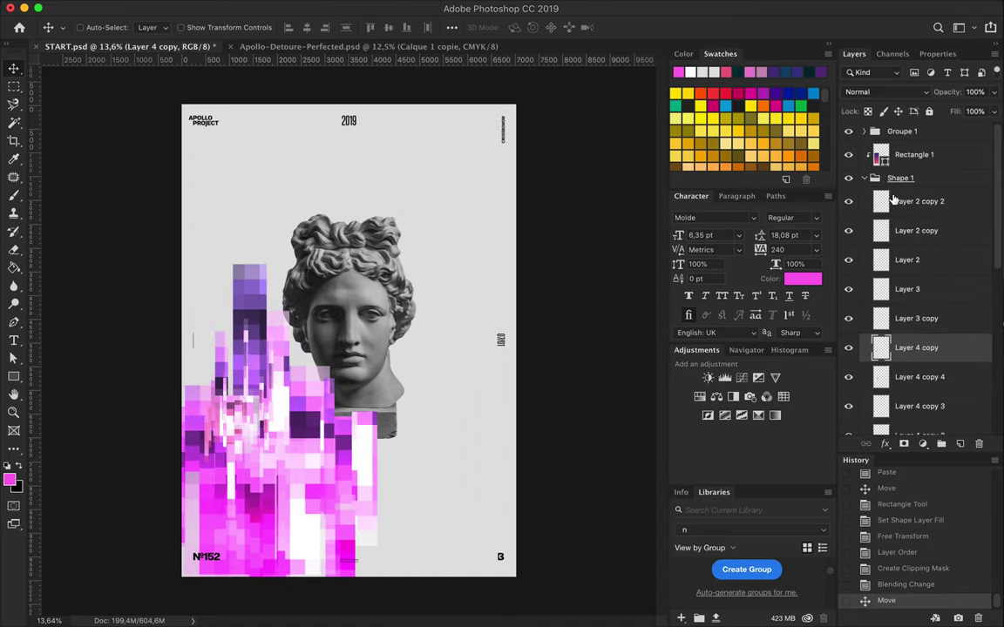
{"action": "left_click", "coordinate": [900, 177]}
{"action": "mouse_move", "coordinate": [70, 426]}
{"action": "left_mouse_down"}
{"action": "mouse_move", "coordinate": [390, 387]}
{"action": "mouse_move", "coordinate": [418, 302]}
{"action": "mouse_move", "coordinate": [452, 321]}
{"action": "left_mouse_up"}
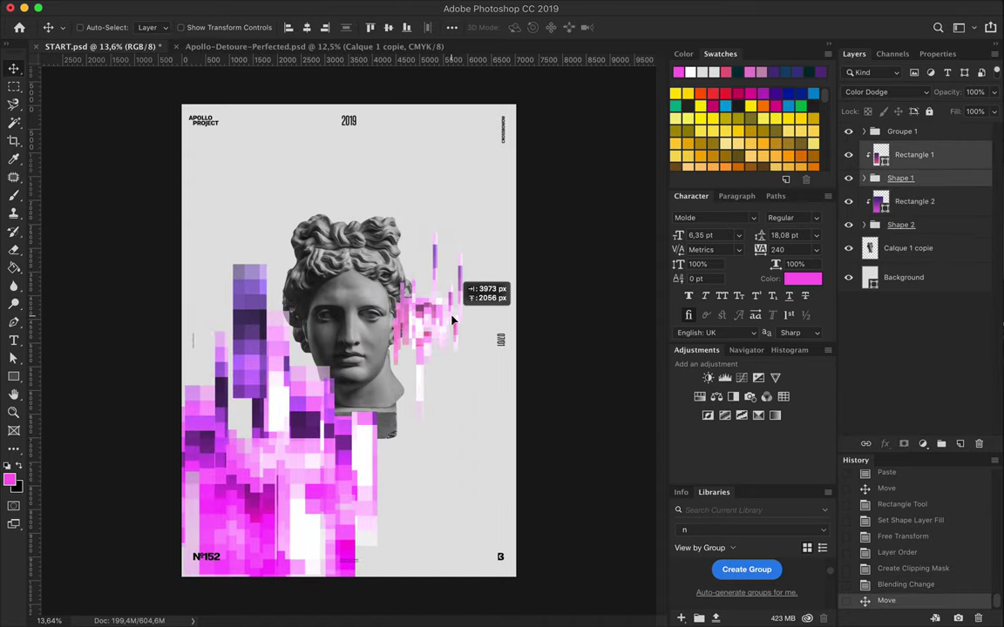
Move Layer 18's purple pixel column down and collapse the Shape 2 group.
{"action": "left_click_drag", "start_coordinate": [258, 291], "coordinate": [255, 341]}
{"action": "scroll", "coordinate": [915, 262], "scroll_direction": "down", "scroll_amount": 5}
{"action": "mouse_move", "coordinate": [903, 163]}
{"action": "left_mouse_down"}
{"action": "mouse_move", "coordinate": [904, 438]}
{"action": "mouse_move", "coordinate": [906, 349]}
{"action": "left_mouse_up"}
{"action": "left_click_drag", "start_coordinate": [240, 305], "coordinate": [241, 346]}
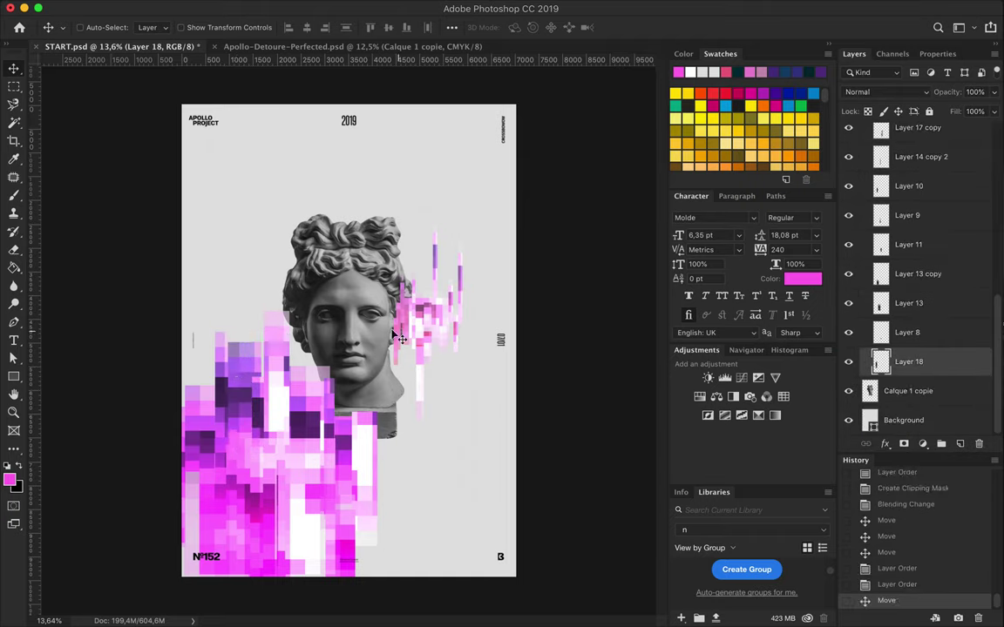
{"action": "left_click", "coordinate": [866, 225]}
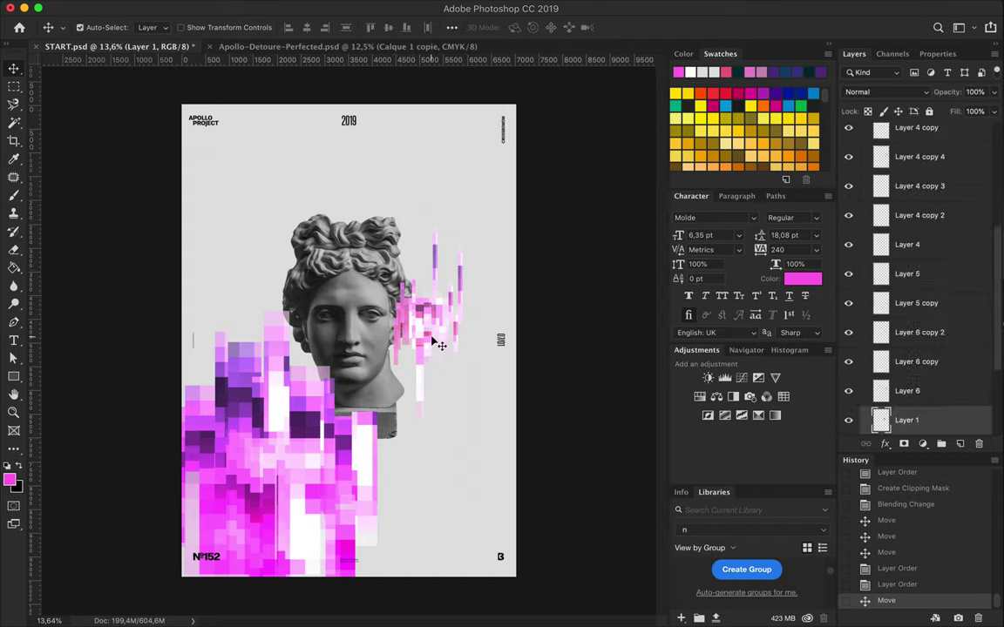
Duplicate and merge Rectangle 1 and Shape 1, move the copy over the head, and open Shear.
{"action": "left_click_drag", "start_coordinate": [900, 178], "coordinate": [912, 142]}
{"action": "key", "text": "ctrl+e"}
{"action": "left_click_drag", "start_coordinate": [427, 296], "coordinate": [314, 262]}
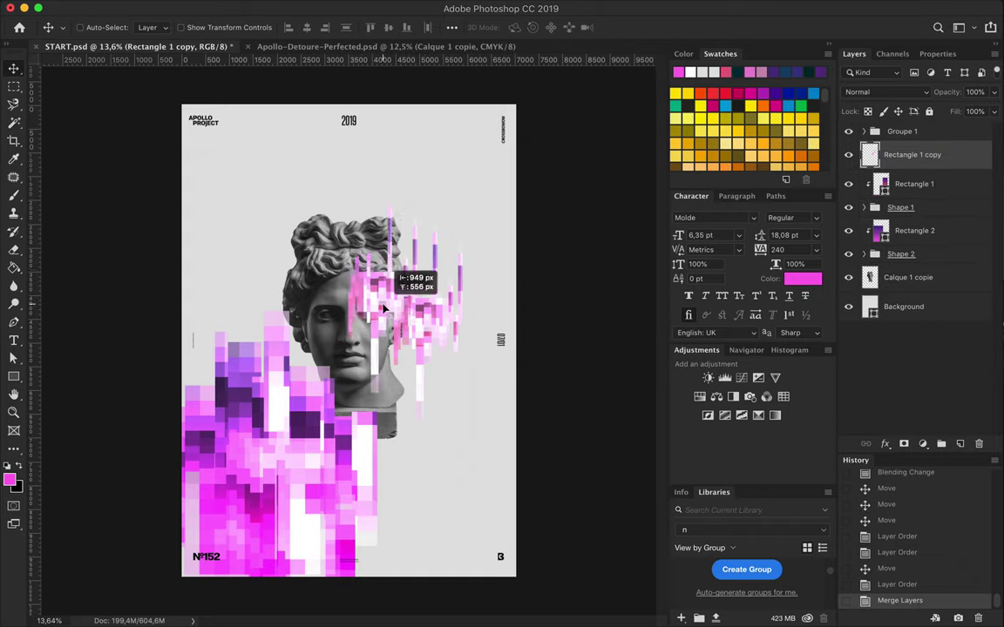
{"action": "left_click", "coordinate": [342, 7]}
{"action": "left_click", "coordinate": [575, 253]}
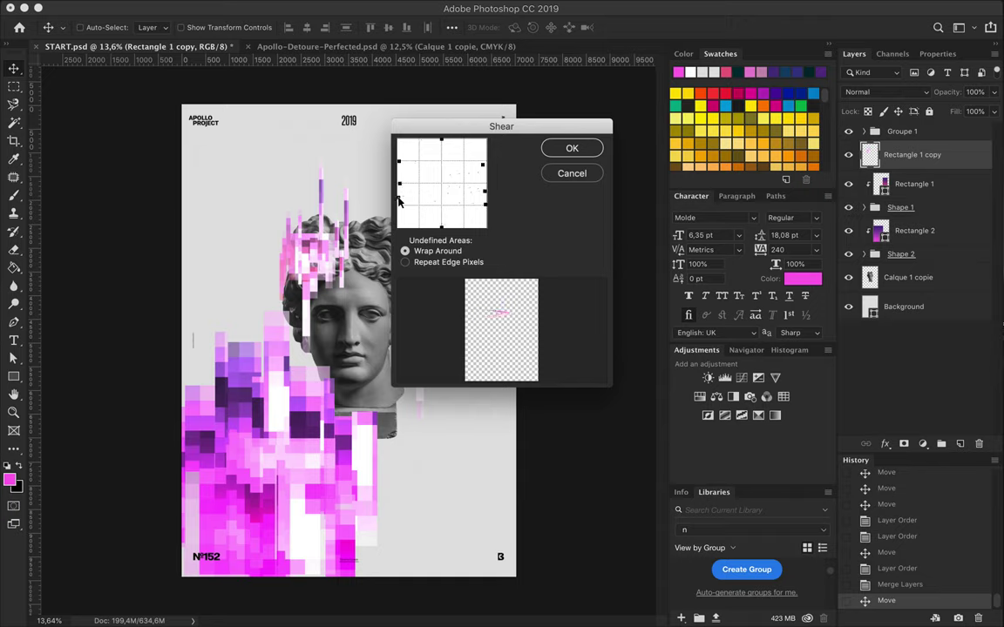
Try a Shear on the pink streak copy, undo it, and cancel a Pinch filter.
{"action": "key", "text": "Return"}
{"action": "left_click_drag", "start_coordinate": [280, 281], "coordinate": [280, 454]}
{"action": "key", "text": "ctrl+alt+z"}
{"action": "key", "text": "ctrl+alt+z"}
{"action": "left_click", "coordinate": [343, 10]}
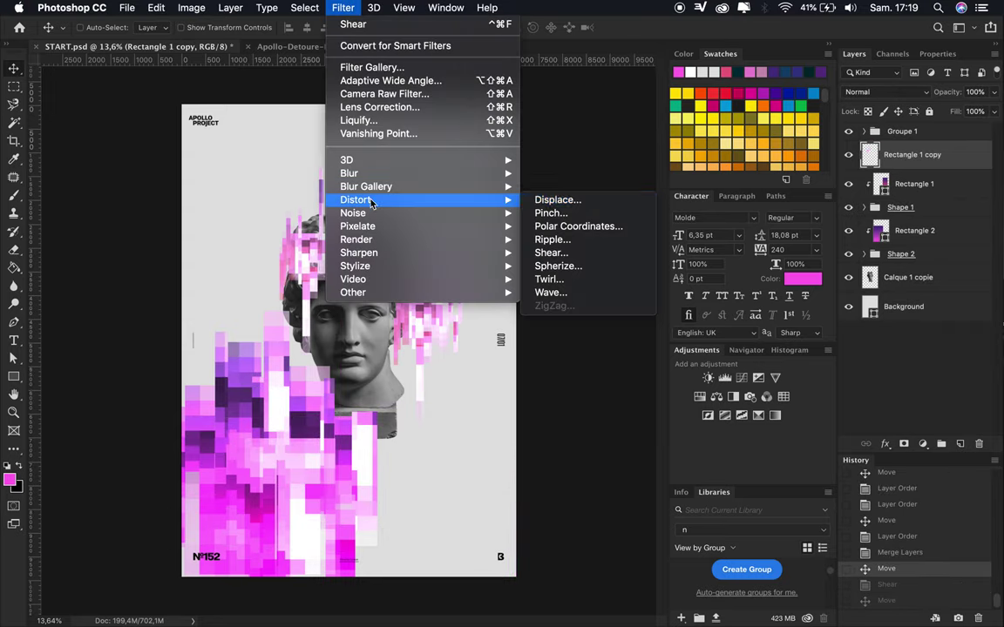
{"action": "left_click", "coordinate": [549, 208]}
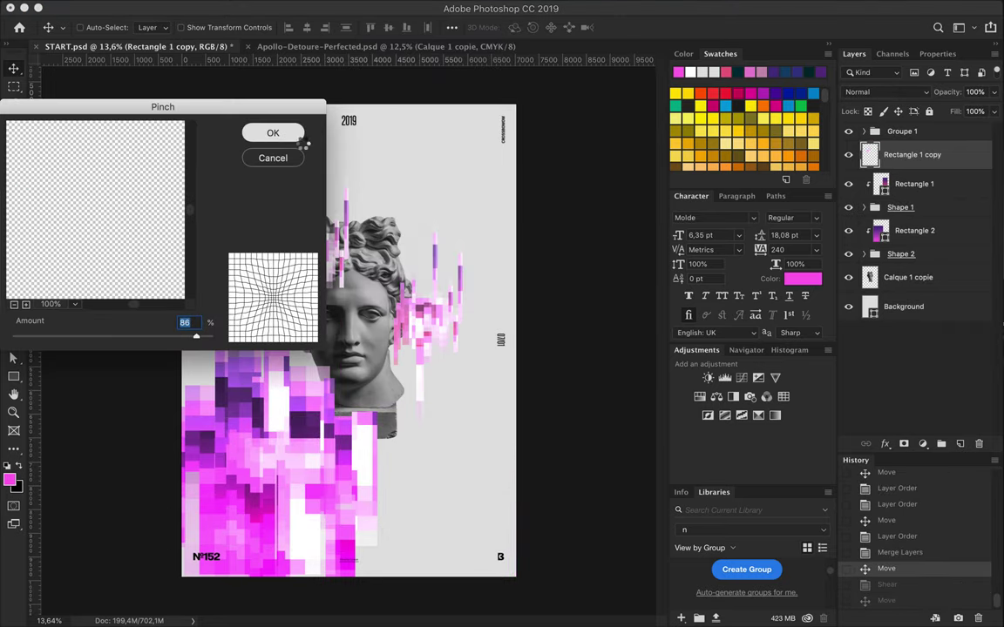
{"action": "left_click", "coordinate": [272, 158]}
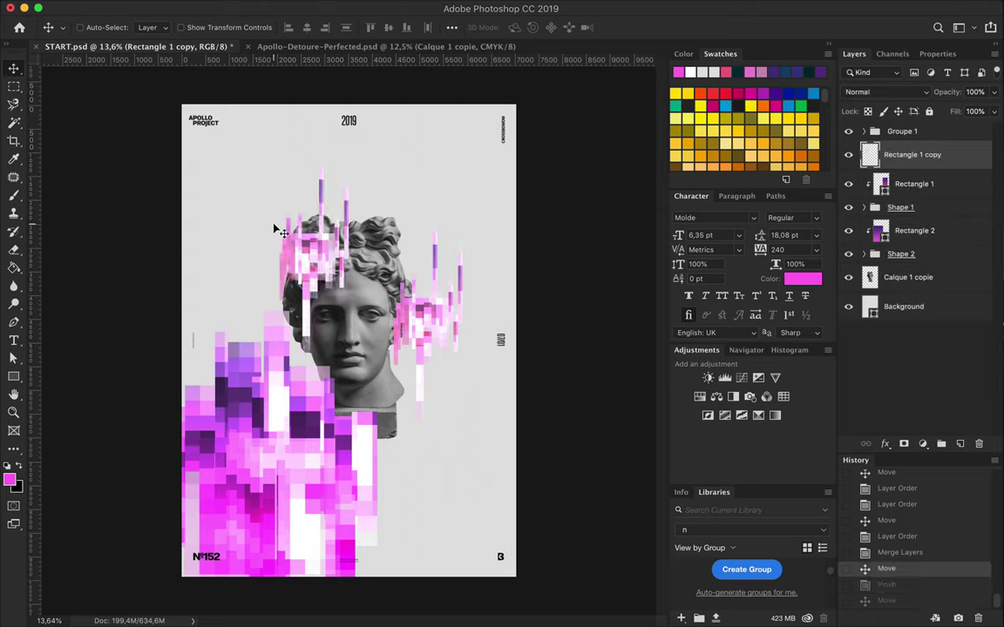
Delete the Rectangle 1 copy layer and select the Apollo head layer.
{"action": "key", "text": "BackSpace"}
{"action": "left_click", "coordinate": [454, 325], "text": "super"}
{"action": "left_click", "coordinate": [348, 296], "text": "super"}
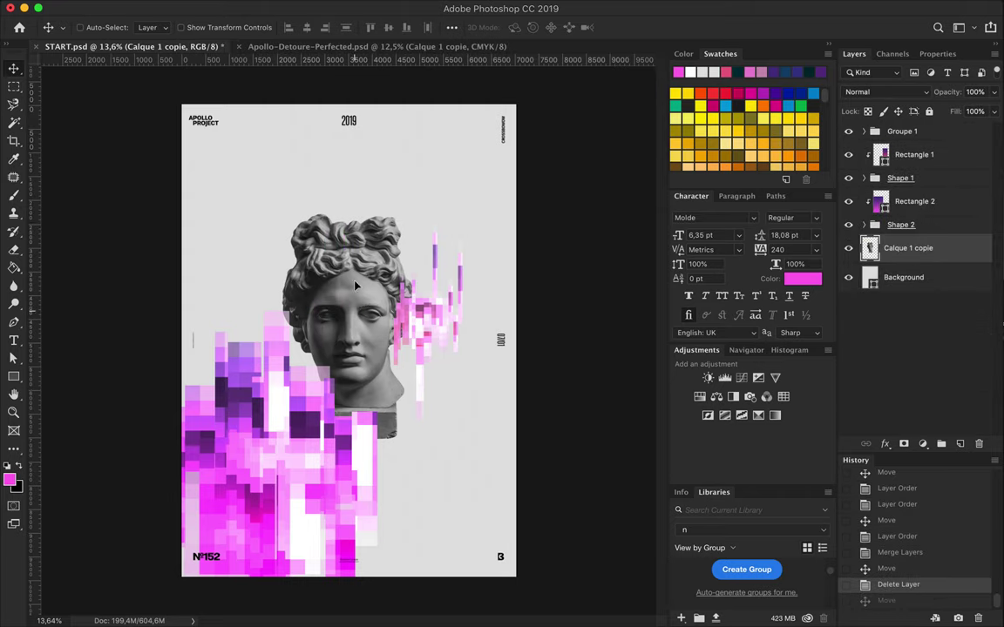
Raise the statue head slightly and clip a Levels layer with black input 27 and lowered white point to it.
{"action": "left_click_drag", "start_coordinate": [348, 297], "coordinate": [349, 239]}
{"action": "left_click", "coordinate": [922, 444]}
{"action": "left_click", "coordinate": [915, 513]}
{"action": "left_click_drag", "start_coordinate": [872, 198], "coordinate": [878, 199]}
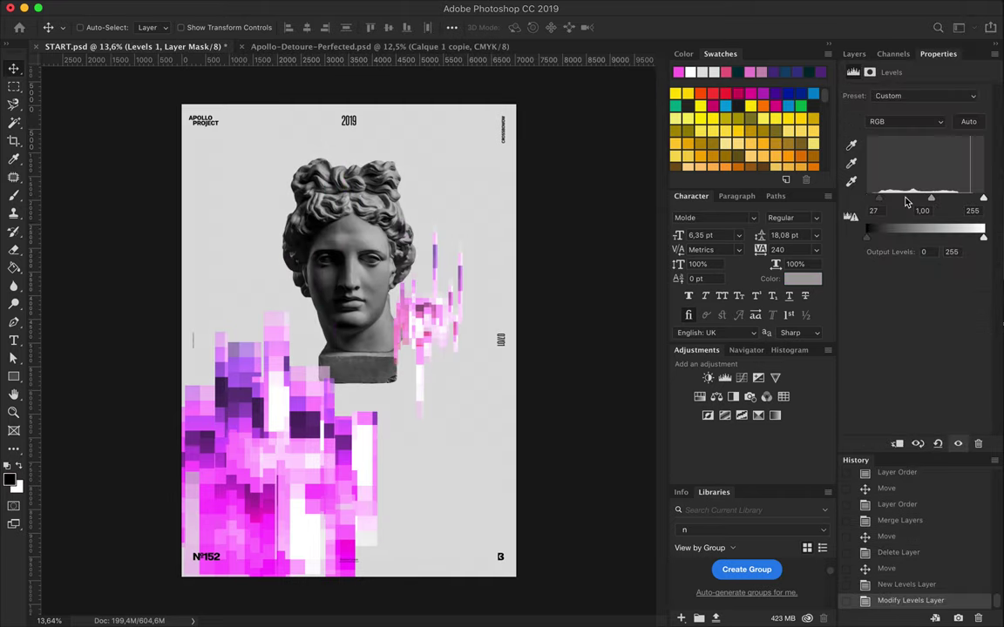
{"action": "left_click_drag", "start_coordinate": [978, 199], "coordinate": [970, 199]}
{"action": "left_click", "coordinate": [854, 53]}
{"action": "left_click", "coordinate": [880, 277]}
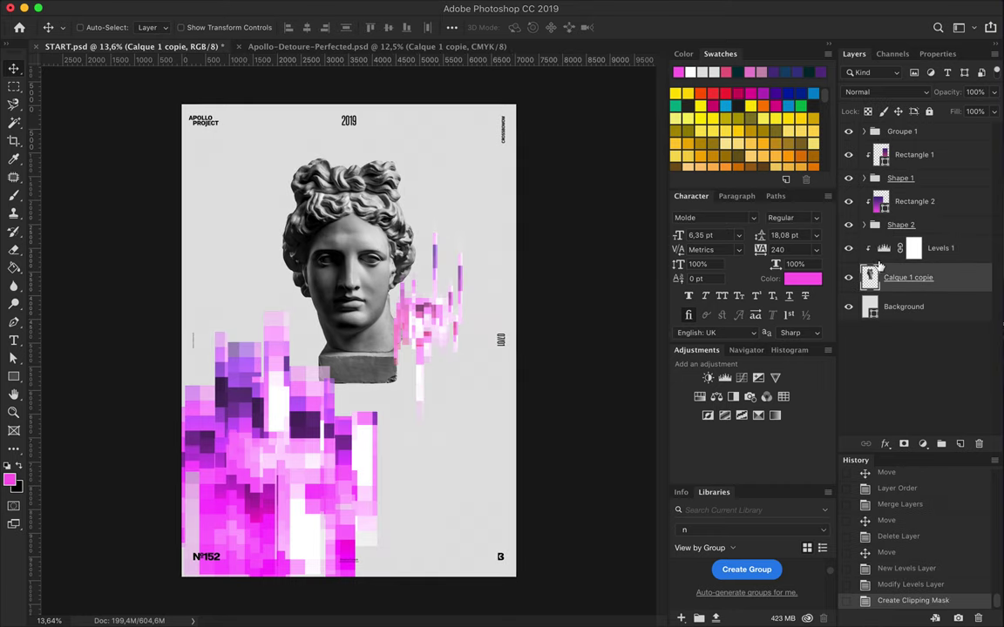
Set the Levels midtones to 1.53 and merge Levels 1 into the head layer.
{"action": "double_click", "coordinate": [883, 250]}
{"action": "left_click_drag", "start_coordinate": [921, 199], "coordinate": [911, 200]}
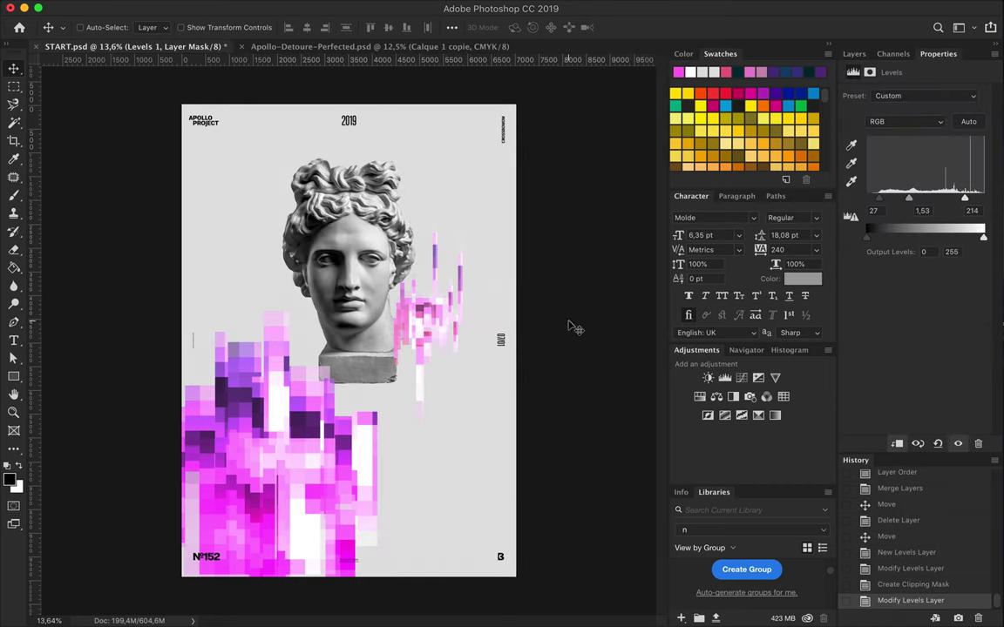
{"action": "left_click", "coordinate": [855, 53]}
{"action": "key", "text": "m"}
{"action": "left_click_drag", "start_coordinate": [336, 394], "coordinate": [336, 394]}
{"action": "key", "text": "ctrl+e"}
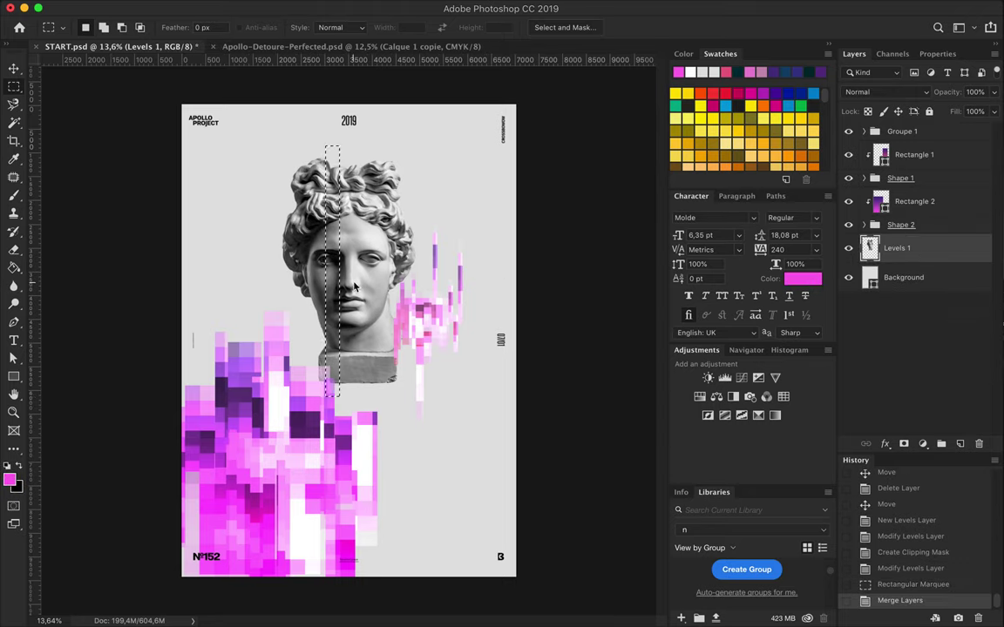
Paste the face strip as its own layer, shift it left, and move Layer 19 below Groupe 1.
{"action": "key", "text": "ctrl+c"}
{"action": "key", "text": "ctrl+v"}
{"action": "key", "text": "v"}
{"action": "left_click_drag", "start_coordinate": [354, 286], "coordinate": [314, 358]}
{"action": "left_click_drag", "start_coordinate": [898, 248], "coordinate": [872, 144]}
{"action": "mouse_move", "coordinate": [305, 366]}
{"action": "left_mouse_down"}
{"action": "mouse_move", "coordinate": [248, 366]}
{"action": "mouse_move", "coordinate": [248, 350]}
{"action": "left_mouse_up"}
Duplicate and merge the Rectangle 2 pink pixel layer, placing the copy along the poster bottom.
{"action": "left_click_drag", "start_coordinate": [898, 154], "coordinate": [927, 231]}
{"action": "key", "text": "ctrl+e"}
{"action": "mouse_move", "coordinate": [287, 463]}
{"action": "left_mouse_down"}
{"action": "mouse_move", "coordinate": [455, 440]}
{"action": "mouse_move", "coordinate": [446, 465]}
{"action": "left_mouse_up"}
{"action": "left_click_drag", "start_coordinate": [898, 288], "coordinate": [897, 279]}
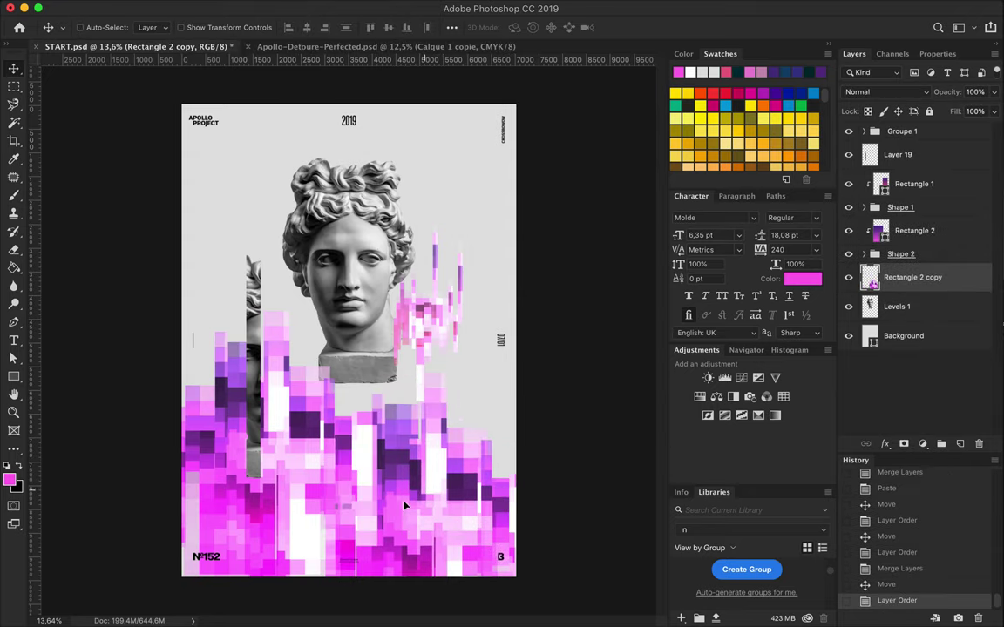
{"action": "left_click_drag", "start_coordinate": [404, 509], "coordinate": [380, 490]}
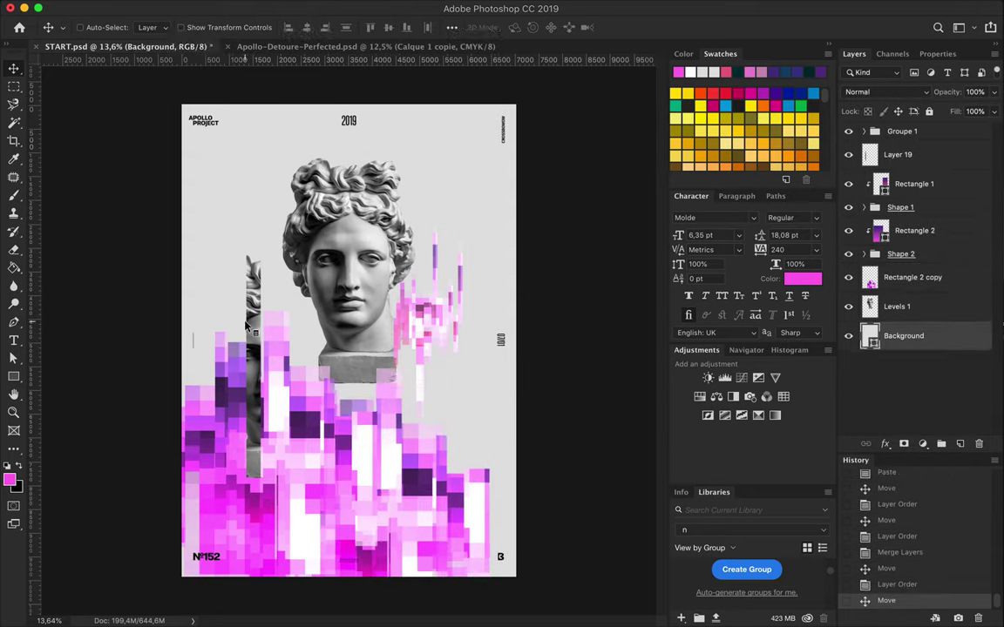
Shift the statue strip left and set its blend mode to Luminosity.
{"action": "left_click_drag", "start_coordinate": [253, 410], "coordinate": [229, 409]}
{"action": "left_click", "coordinate": [884, 91]}
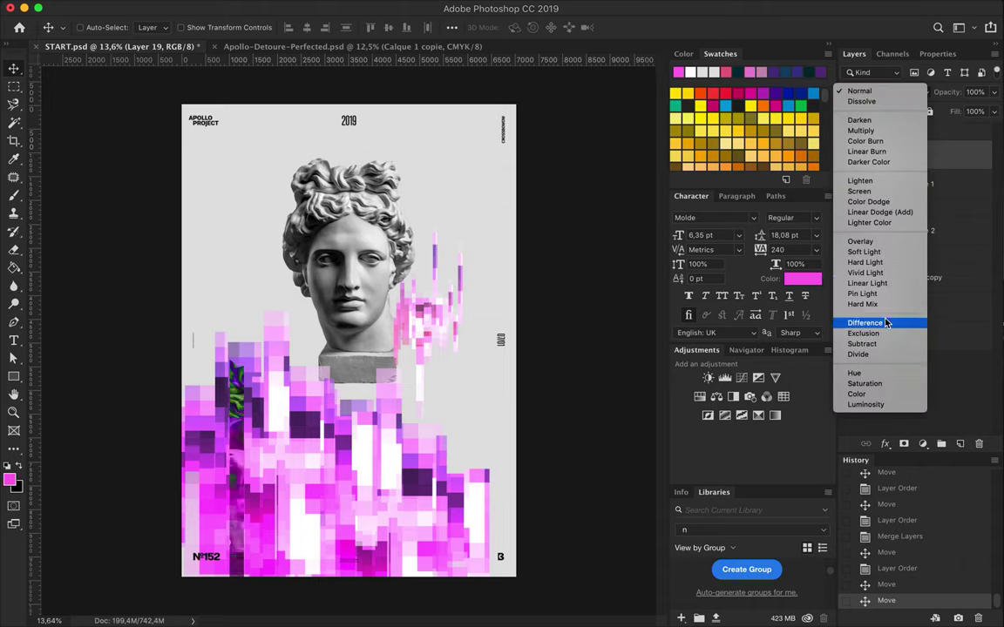
{"action": "left_click", "coordinate": [866, 404]}
Paste a marquee slice of the head among the pixel layers near the bottom, blended as Luminosity.
{"action": "key", "text": "m"}
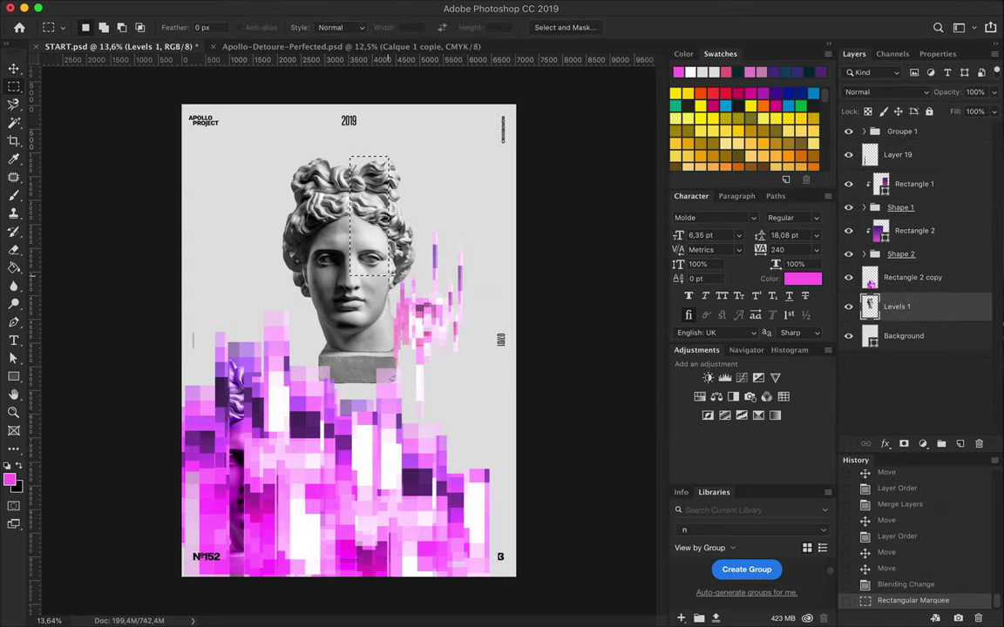
{"action": "key", "text": "ctrl+c"}
{"action": "key", "text": "ctrl+v"}
{"action": "key", "text": "v"}
{"action": "left_click_drag", "start_coordinate": [331, 192], "coordinate": [323, 497]}
{"action": "left_click_drag", "start_coordinate": [898, 306], "coordinate": [897, 170]}
{"action": "left_click", "coordinate": [884, 92]}
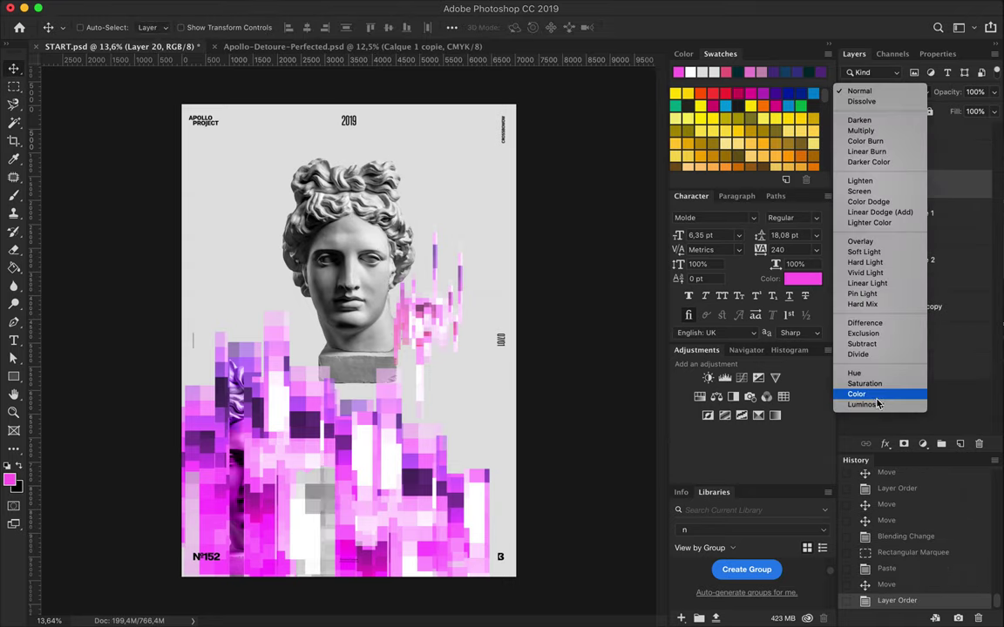
{"action": "left_click", "coordinate": [861, 404]}
{"action": "left_click_drag", "start_coordinate": [327, 488], "coordinate": [301, 488]}
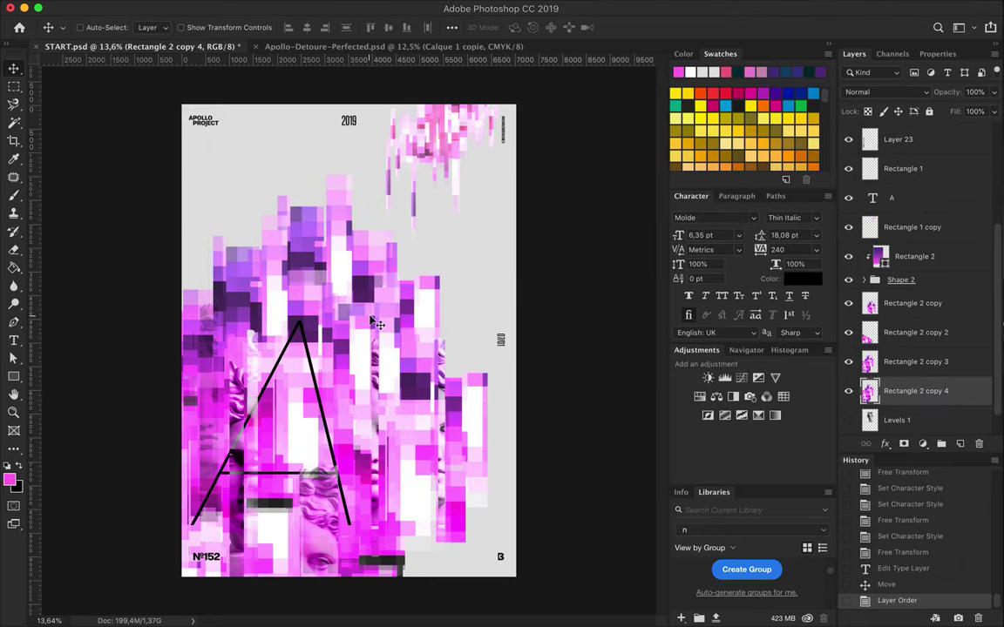
{"action": "left_click_drag", "start_coordinate": [275, 193], "coordinate": [278, 130]}
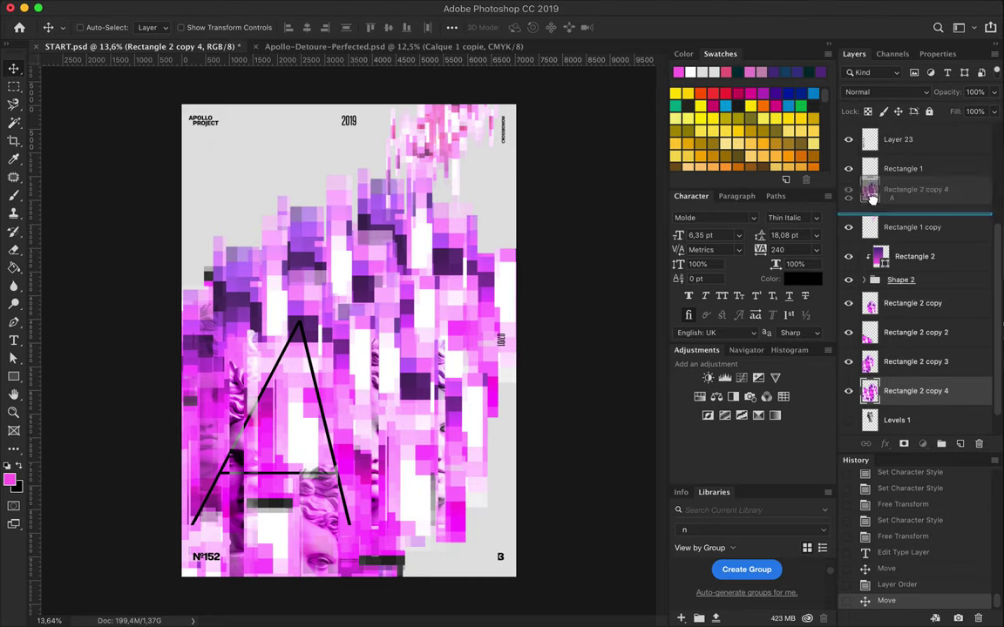
Reposition the magenta pixel copy and apply a Gaussian Blur of about 44 radius.
{"action": "left_click_drag", "start_coordinate": [907, 390], "coordinate": [906, 305]}
{"action": "left_click_drag", "start_coordinate": [331, 392], "coordinate": [331, 309]}
{"action": "left_click", "coordinate": [343, 8]}
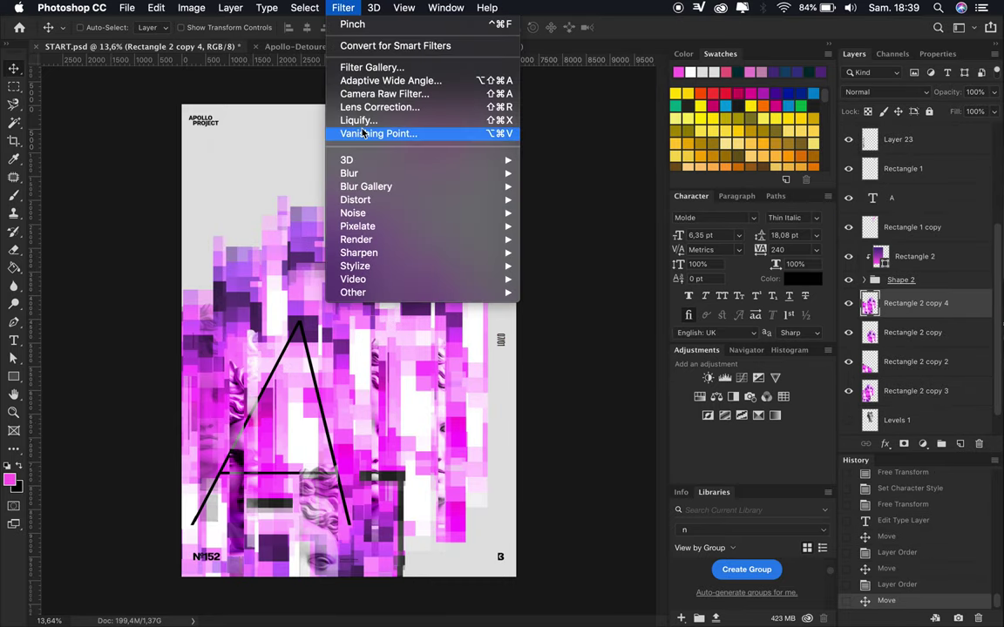
{"action": "mouse_move", "coordinate": [355, 200]}
{"action": "left_click", "coordinate": [568, 225]}
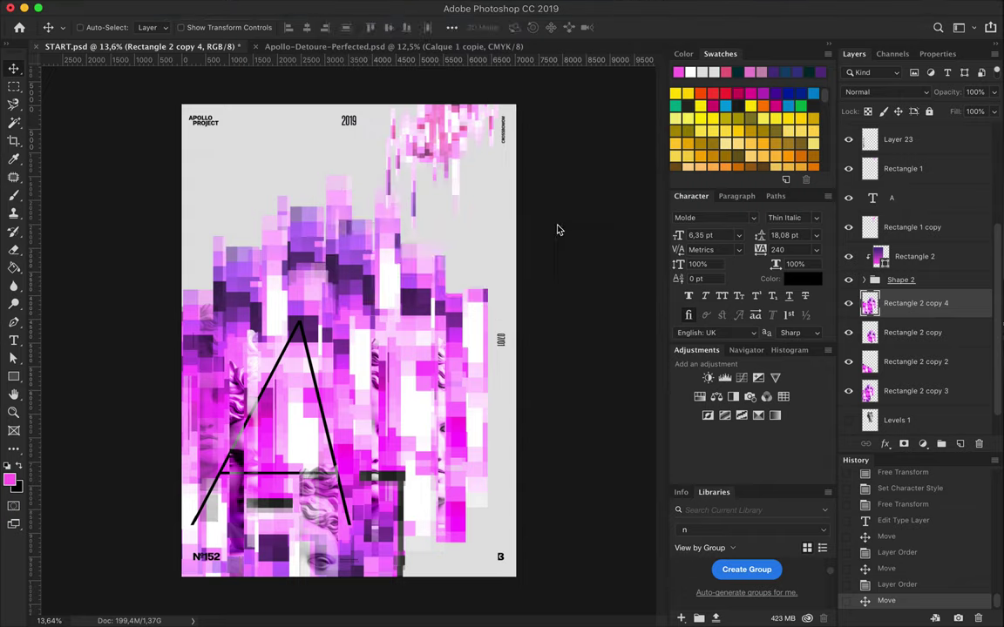
{"action": "left_click_drag", "start_coordinate": [713, 321], "coordinate": [694, 329]}
{"action": "key", "text": "Return"}
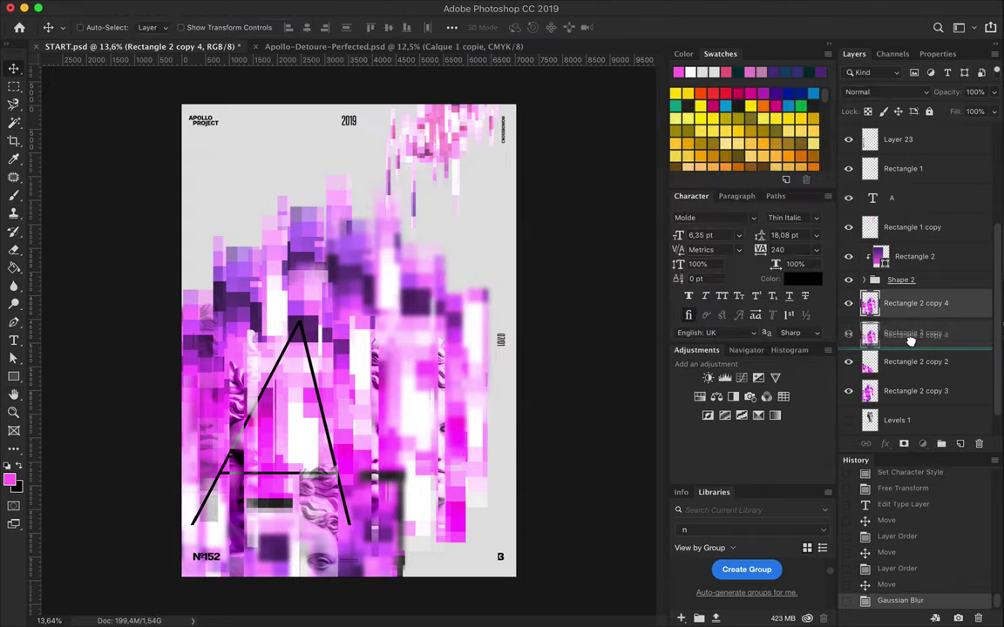
Reorder the blurred layer and Rectangle 2 copy 2, moving the blurred magenta lower-left.
{"action": "key", "text": "ctrl+bracketleft"}
{"action": "left_click", "coordinate": [915, 361]}
{"action": "key", "text": "ctrl+bracketleft"}
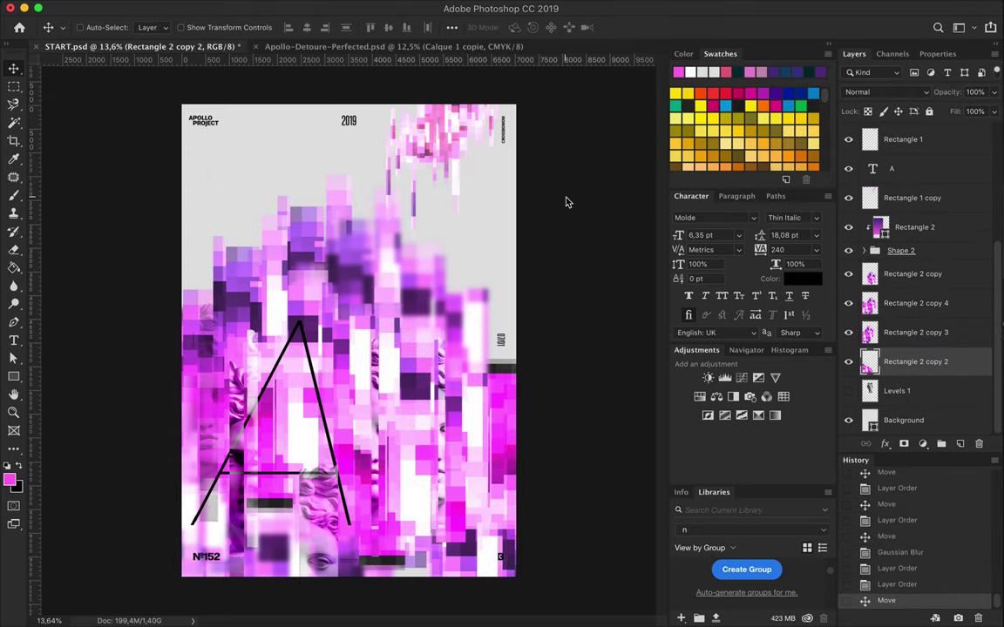
{"action": "left_click_drag", "start_coordinate": [374, 255], "coordinate": [340, 278]}
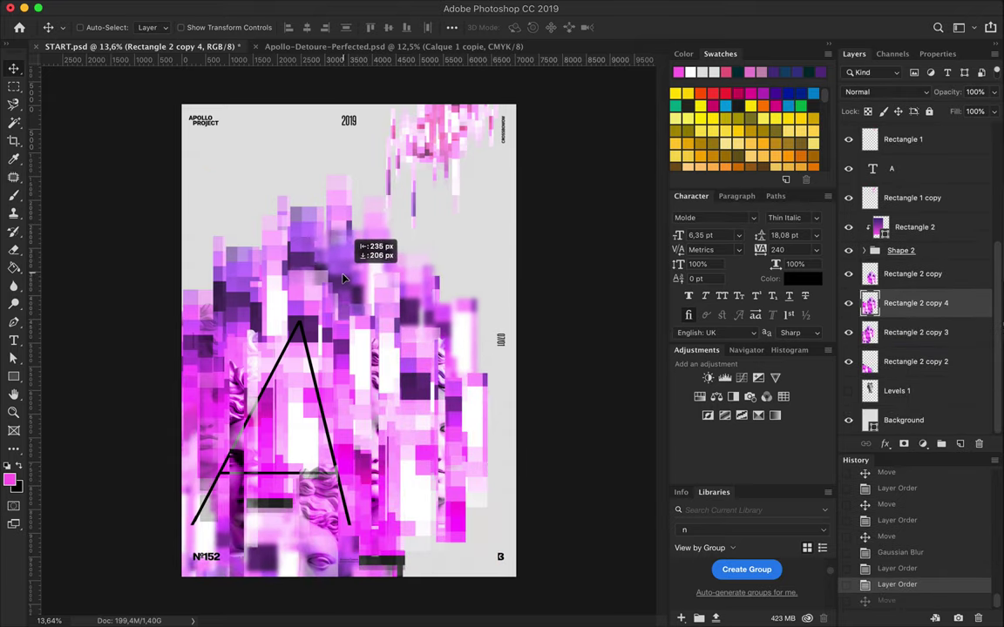
{"action": "left_click_drag", "start_coordinate": [340, 279], "coordinate": [346, 303]}
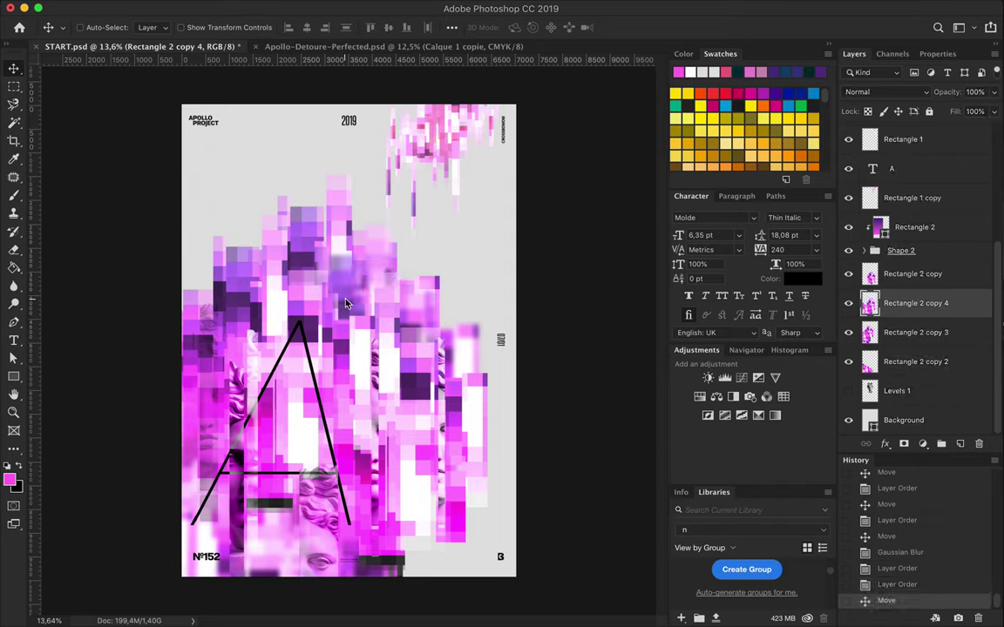
Duplicate the top-right glitch strip, move it down, and place it below Rectangle 1 copy.
{"action": "left_click", "coordinate": [328, 408]}
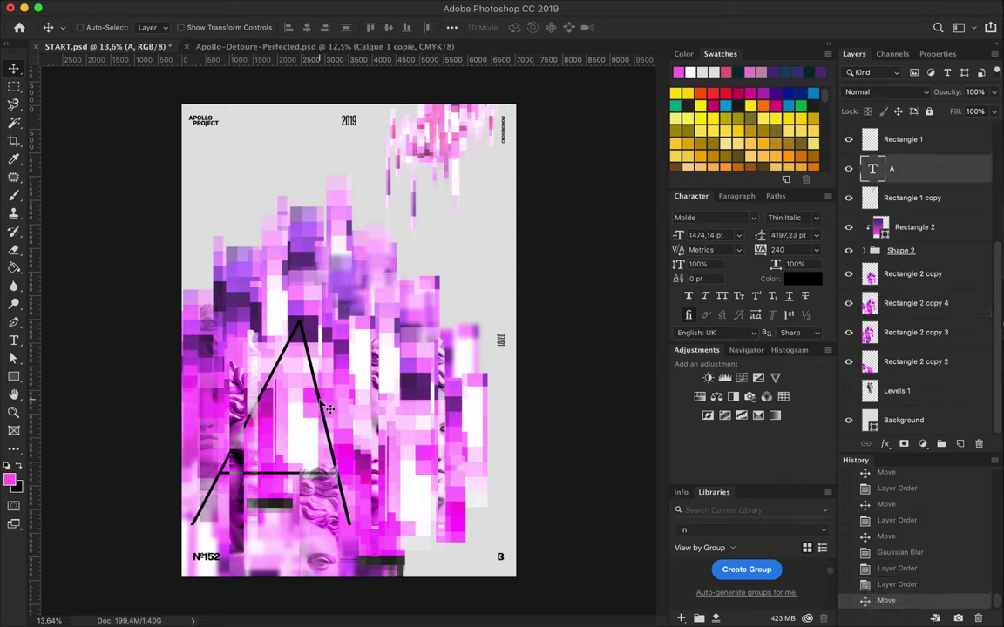
{"action": "left_click", "coordinate": [328, 408], "text": "super"}
{"action": "left_click_drag", "start_coordinate": [427, 166], "coordinate": [435, 206]}
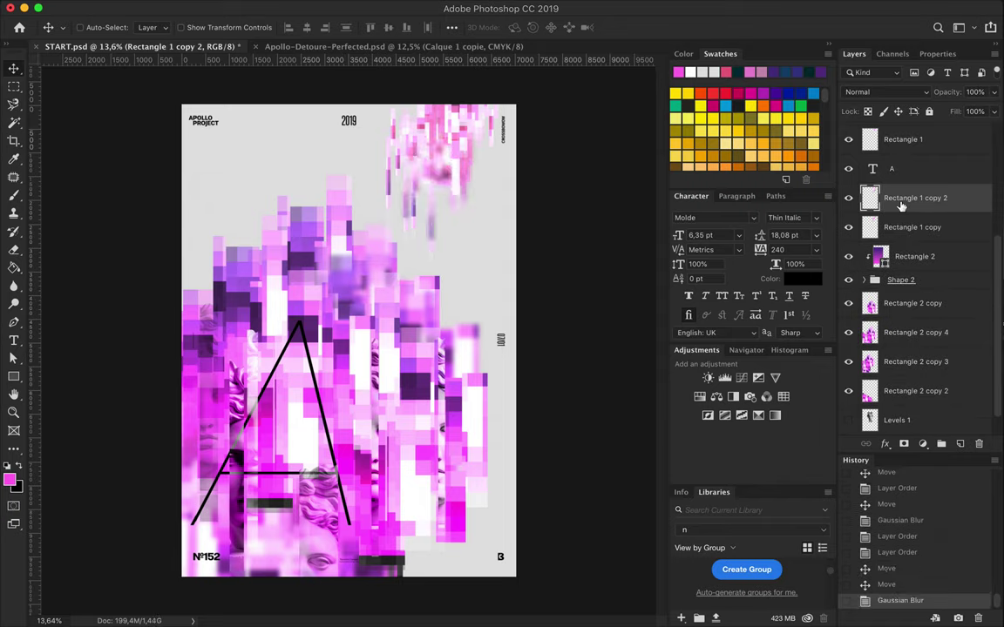
{"action": "left_click_drag", "start_coordinate": [904, 227], "coordinate": [904, 226]}
{"action": "mouse_move", "coordinate": [440, 174]}
{"action": "left_mouse_down"}
{"action": "mouse_move", "coordinate": [455, 188]}
{"action": "mouse_move", "coordinate": [436, 209]}
{"action": "left_mouse_up"}
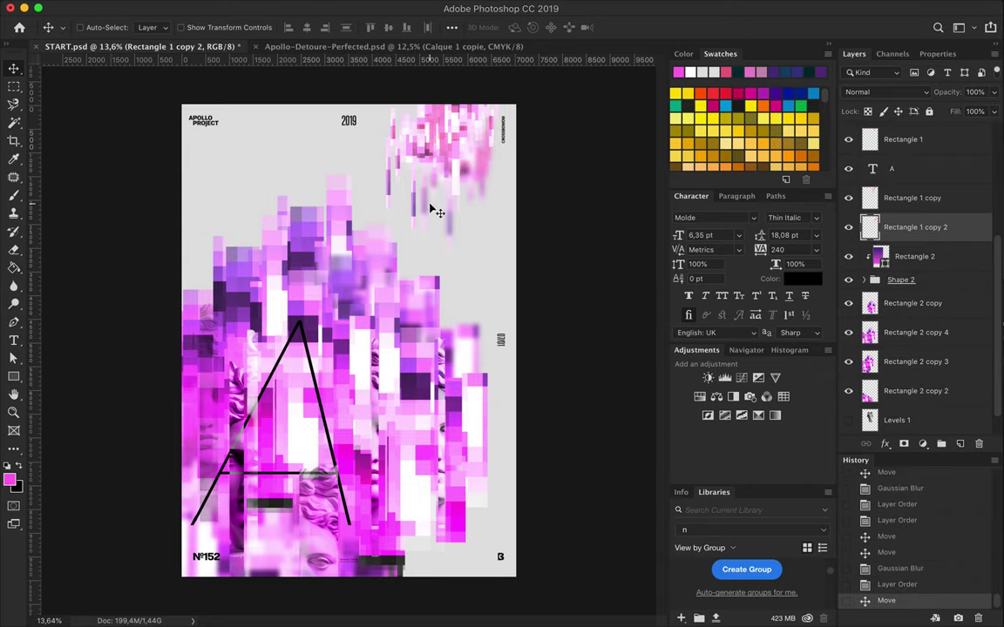
Draw a small white square near the top and Alt-drag a copy beside it.
{"action": "left_click", "coordinate": [154, 27]}
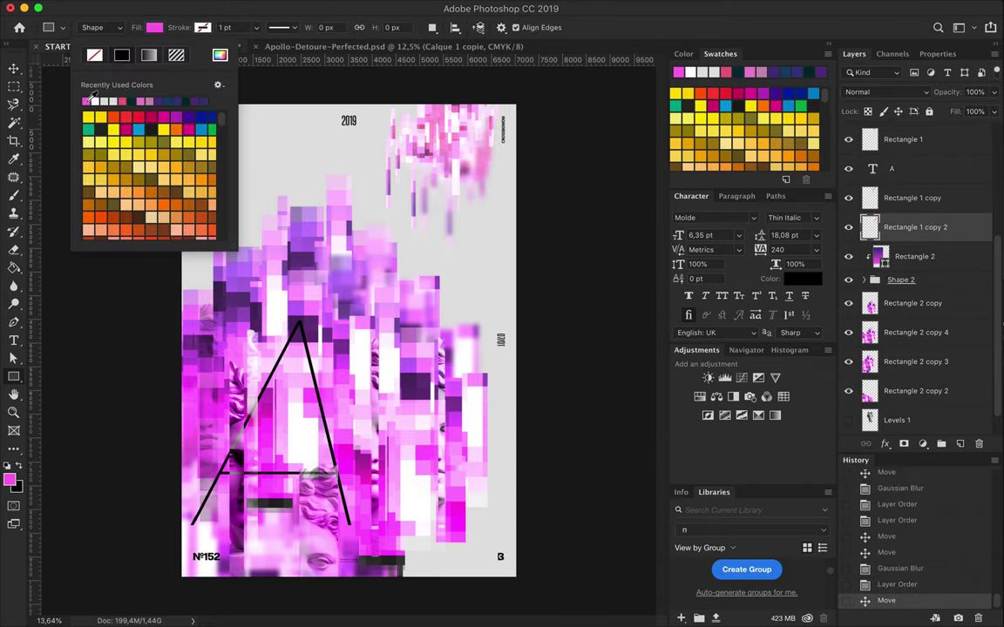
{"action": "double_click", "coordinate": [88, 88]}
{"action": "left_click_drag", "start_coordinate": [255, 152], "coordinate": [272, 170]}
{"action": "scroll", "coordinate": [261, 110], "scroll_direction": "up", "scroll_amount": 3}
{"action": "scroll", "coordinate": [261, 109], "scroll_direction": "up", "scroll_amount": 3}
{"action": "mouse_move", "coordinate": [329, 185]}
{"action": "left_mouse_down"}
{"action": "mouse_move", "coordinate": [415, 184]}
{"action": "mouse_move", "coordinate": [392, 185]}
{"action": "left_mouse_up"}
Fill the right square black and group the two squares.
{"action": "key", "text": "a"}
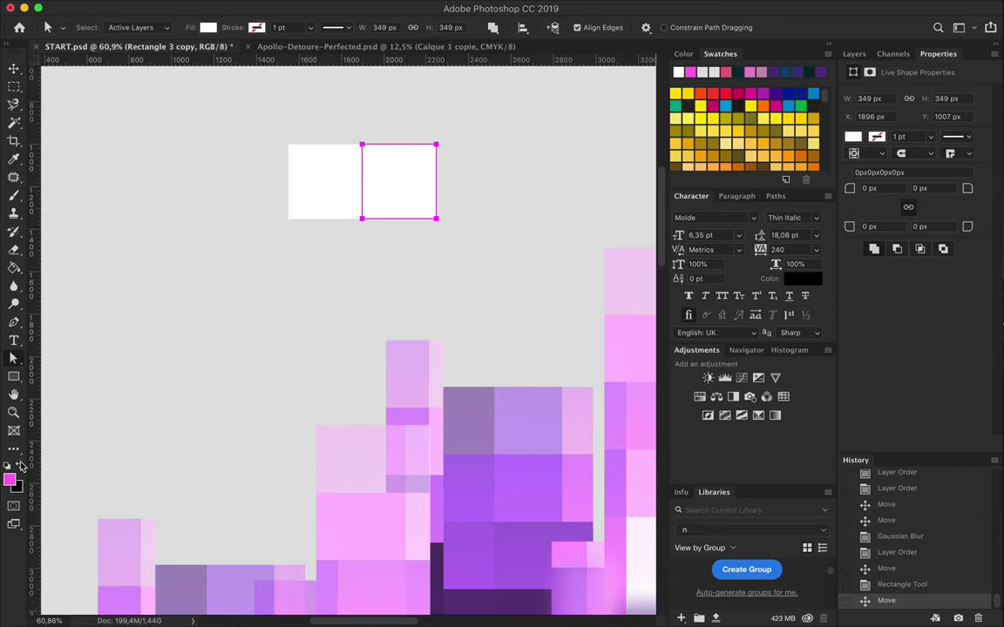
{"action": "left_click", "coordinate": [207, 27]}
{"action": "left_click", "coordinate": [122, 68]}
{"action": "key", "text": "v"}
{"action": "key", "text": "F7"}
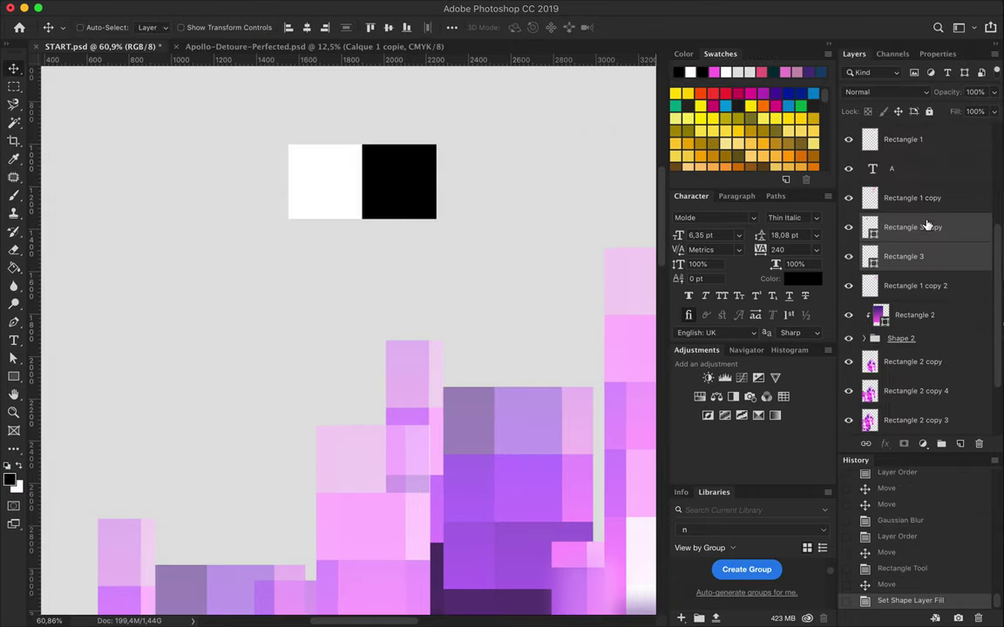
{"action": "key", "text": "ctrl+g"}
Duplicate the square pair to the right and merge both pairs into one layer.
{"action": "mouse_move", "coordinate": [388, 201]}
{"action": "left_mouse_down"}
{"action": "mouse_move", "coordinate": [565, 196]}
{"action": "mouse_move", "coordinate": [539, 198]}
{"action": "mouse_move", "coordinate": [482, 172]}
{"action": "mouse_move", "coordinate": [442, 177]}
{"action": "left_mouse_up"}
{"action": "left_click", "coordinate": [903, 347], "text": "shift"}
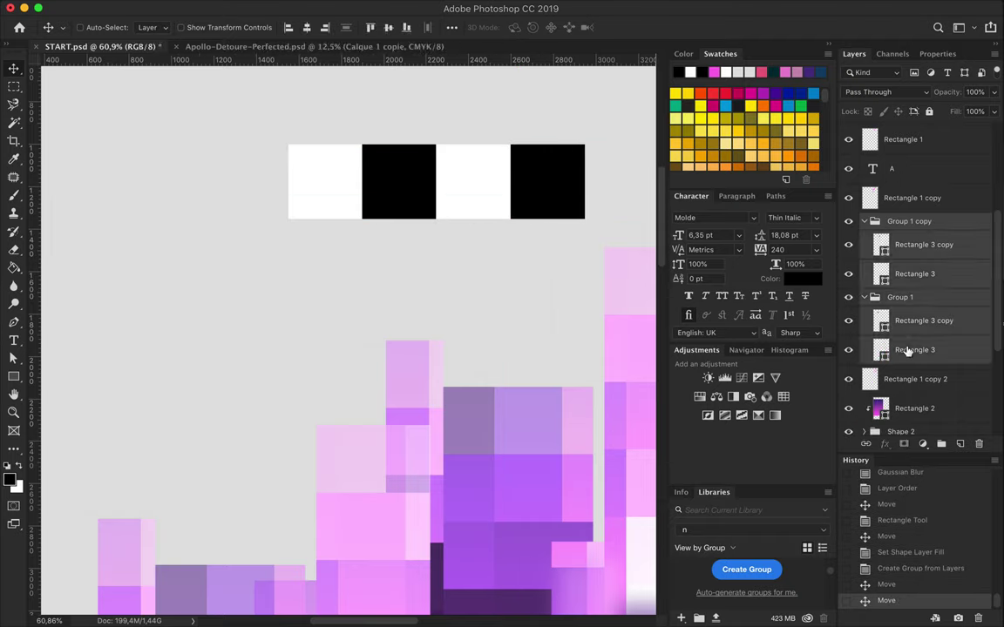
{"action": "key", "text": "ctrl+e"}
Duplicate the merged strip and align the copy flush along the top row.
{"action": "left_click_drag", "start_coordinate": [616, 199], "coordinate": [448, 168]}
{"action": "scroll", "coordinate": [448, 168], "scroll_direction": "right", "scroll_amount": 5}
{"action": "left_click_drag", "start_coordinate": [348, 179], "coordinate": [351, 174]}
{"action": "left_click_drag", "start_coordinate": [440, 175], "coordinate": [349, 163]}
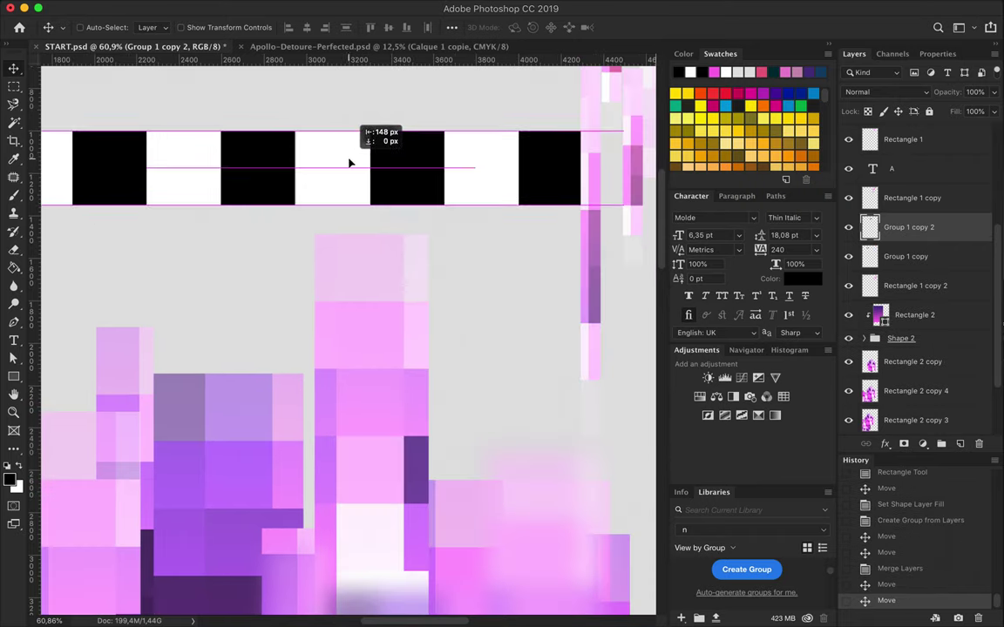
{"action": "scroll", "coordinate": [298, 164], "scroll_direction": "up", "scroll_amount": 3}
{"action": "scroll", "coordinate": [298, 165], "scroll_direction": "up", "scroll_amount": 3}
{"action": "scroll", "coordinate": [348, 164], "scroll_direction": "up", "scroll_amount": 2}
{"action": "left_click_drag", "start_coordinate": [392, 164], "coordinate": [389, 163]}
{"action": "scroll", "coordinate": [389, 161], "scroll_direction": "down", "scroll_amount": 10}
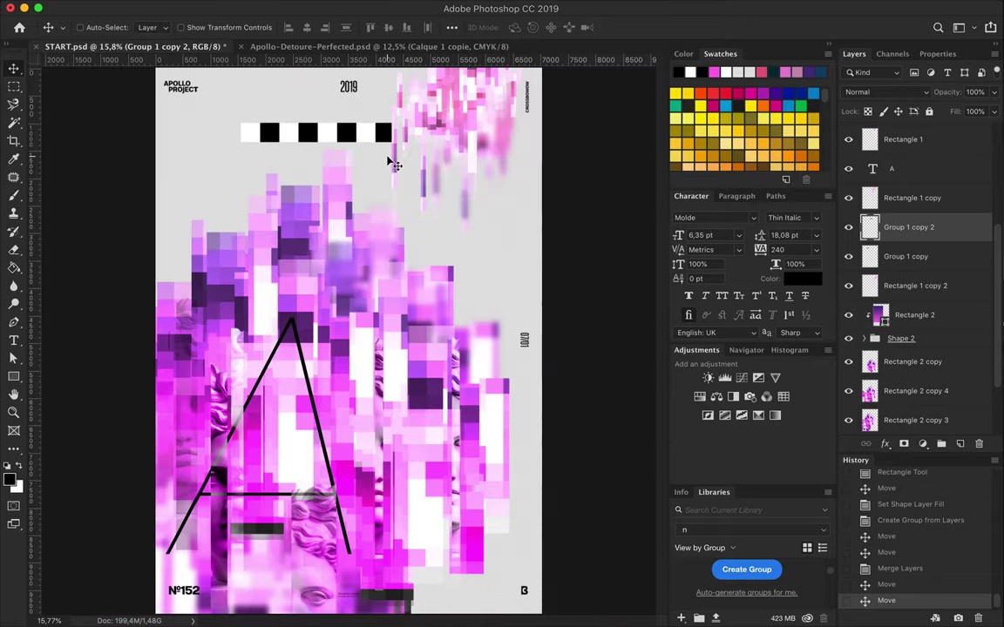
Merge the strip pieces, then Alt-drag a copy to extend the row.
{"action": "scroll", "coordinate": [393, 156], "scroll_direction": "up", "scroll_amount": 2}
{"action": "scroll", "coordinate": [447, 150], "scroll_direction": "up", "scroll_amount": 3}
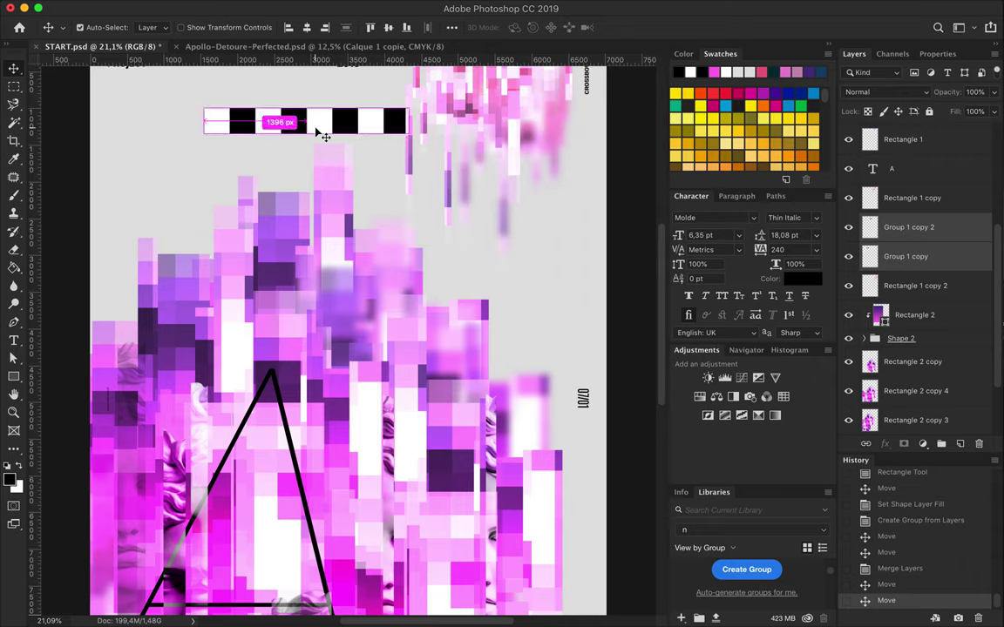
{"action": "key", "text": "ctrl+e"}
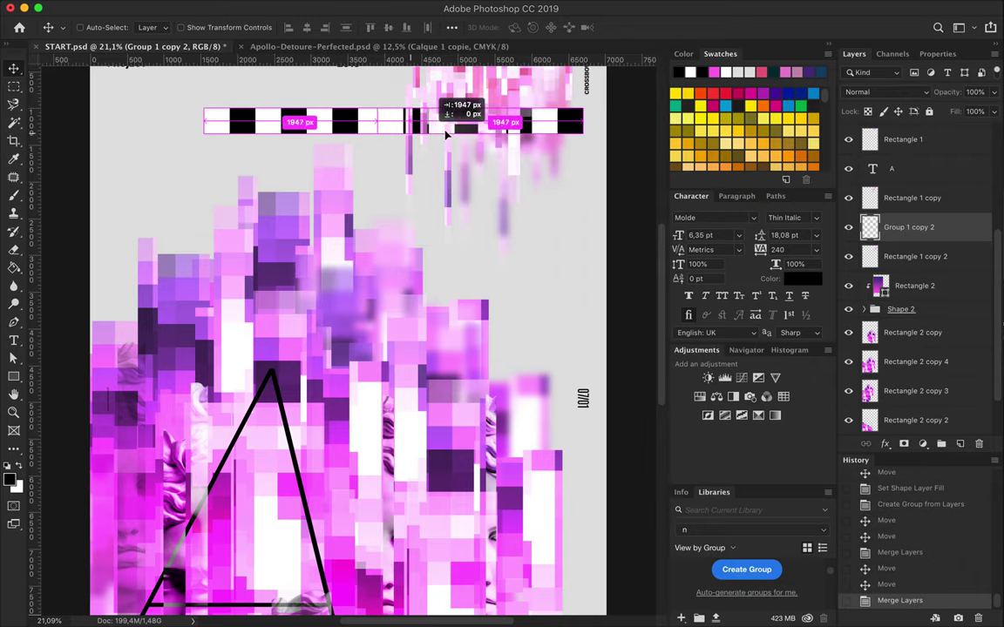
{"action": "left_click_drag", "start_coordinate": [502, 127], "coordinate": [475, 122]}
{"action": "left_click", "coordinate": [906, 256]}
{"action": "mouse_move", "coordinate": [376, 121]}
{"action": "left_mouse_down"}
{"action": "mouse_move", "coordinate": [329, 123]}
{"action": "mouse_move", "coordinate": [386, 123]}
{"action": "left_mouse_up"}
Select Group 1 copy 3 with the strip and merge them into one layer.
{"action": "scroll", "coordinate": [386, 123], "scroll_direction": "up", "scroll_amount": 2}
{"action": "scroll", "coordinate": [389, 124], "scroll_direction": "up", "scroll_amount": 3}
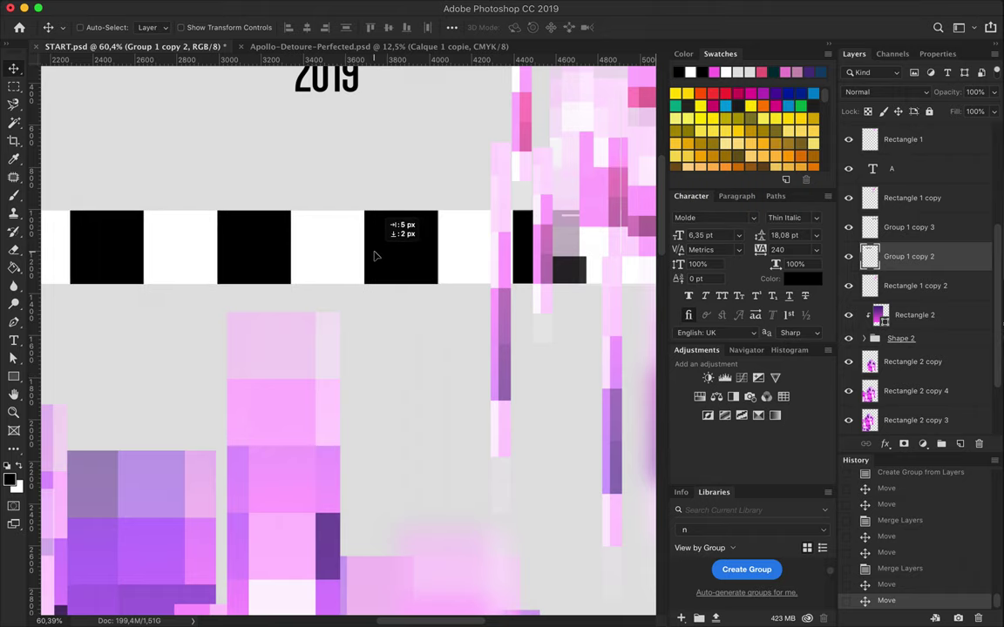
{"action": "scroll", "coordinate": [434, 246], "scroll_direction": "up", "scroll_amount": 3}
{"action": "scroll", "coordinate": [405, 246], "scroll_direction": "up", "scroll_amount": 3}
{"action": "key", "text": "ctrl+0"}
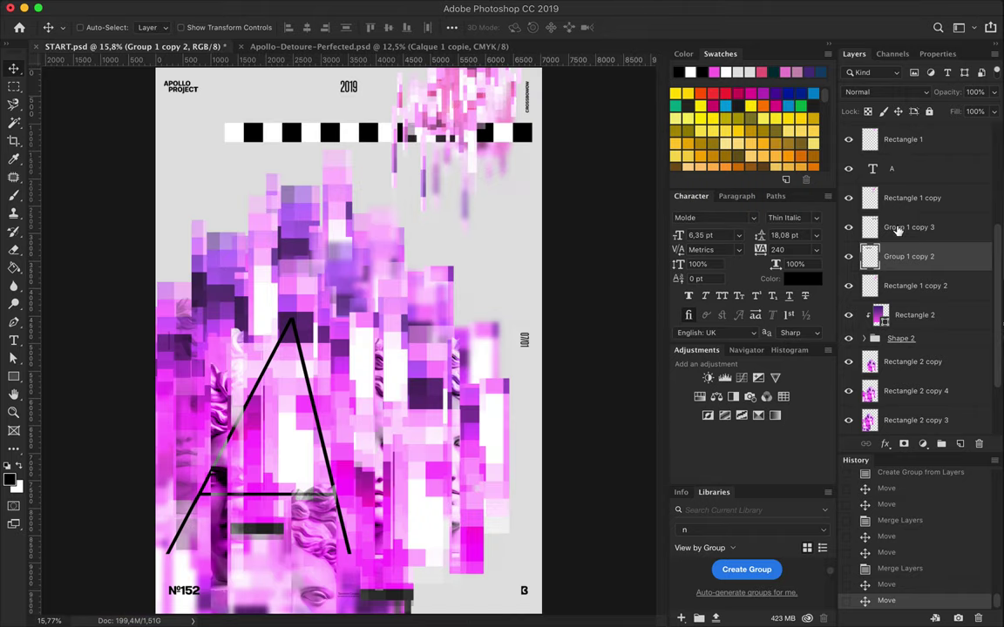
{"action": "left_click", "coordinate": [898, 229], "text": "shift"}
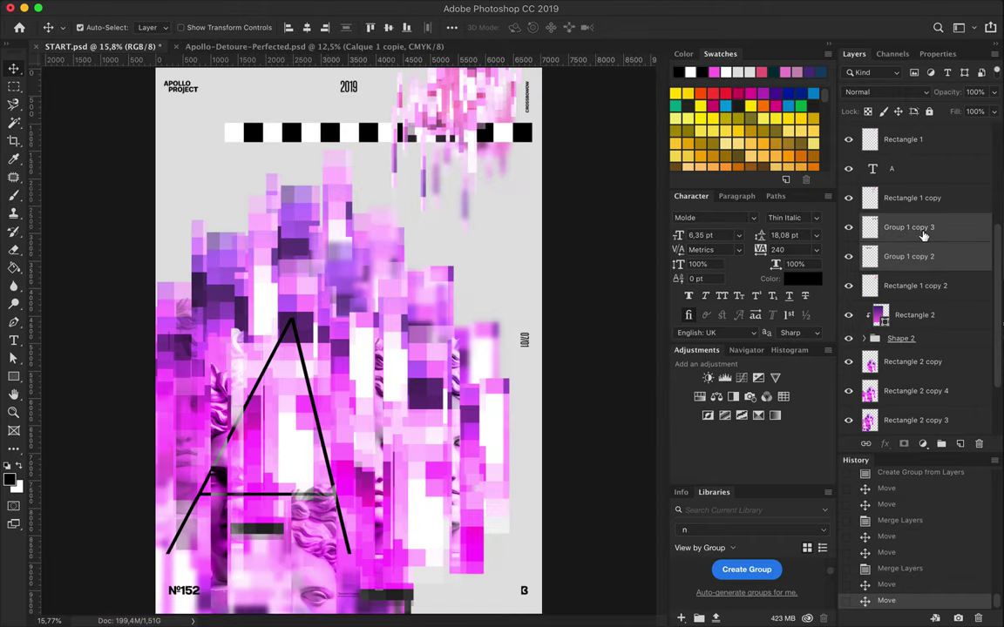
{"action": "key", "text": "ctrl+e"}
Duplicate the strip one square down, offset into a checkerboard second row.
{"action": "left_click_drag", "start_coordinate": [331, 135], "coordinate": [334, 154]}
{"action": "scroll", "coordinate": [247, 146], "scroll_direction": "up", "scroll_amount": 3}
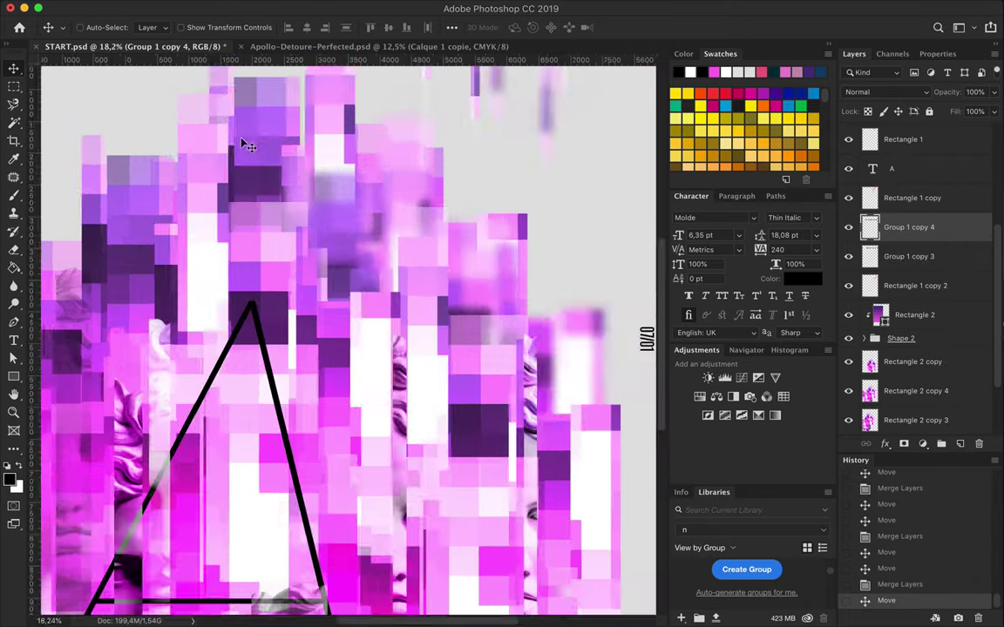
{"action": "scroll", "coordinate": [247, 146], "scroll_direction": "up", "scroll_amount": 3}
{"action": "scroll", "coordinate": [245, 145], "scroll_direction": "up", "scroll_amount": 3}
{"action": "scroll", "coordinate": [245, 146], "scroll_direction": "up", "scroll_amount": 5}
{"action": "scroll", "coordinate": [245, 145], "scroll_direction": "left", "scroll_amount": 3}
{"action": "left_click_drag", "start_coordinate": [222, 203], "coordinate": [222, 206]}
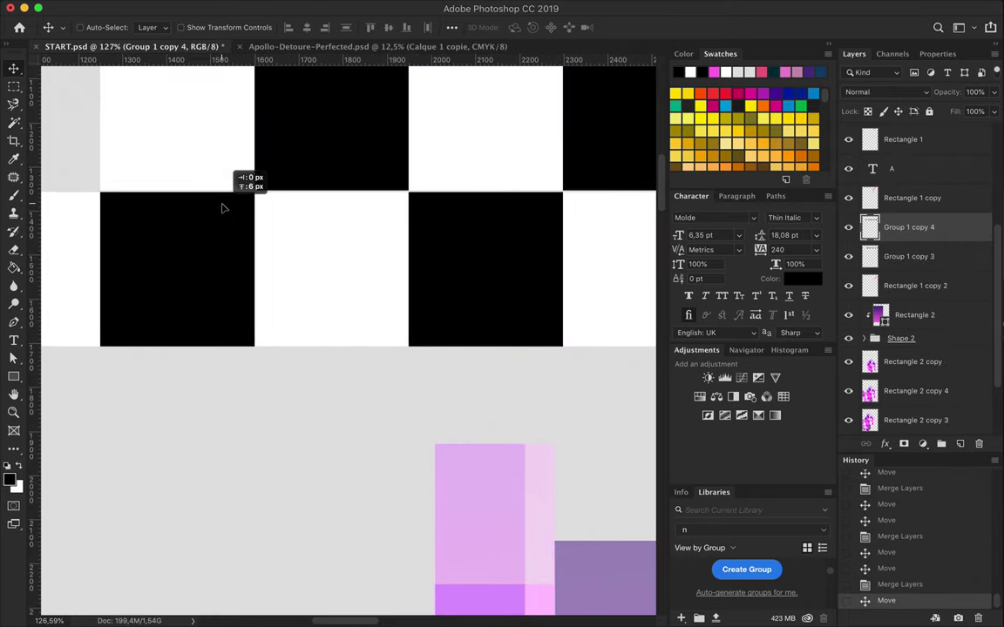
{"action": "left_click_drag", "start_coordinate": [222, 205], "coordinate": [223, 207]}
{"action": "key", "text": "ctrl+0"}
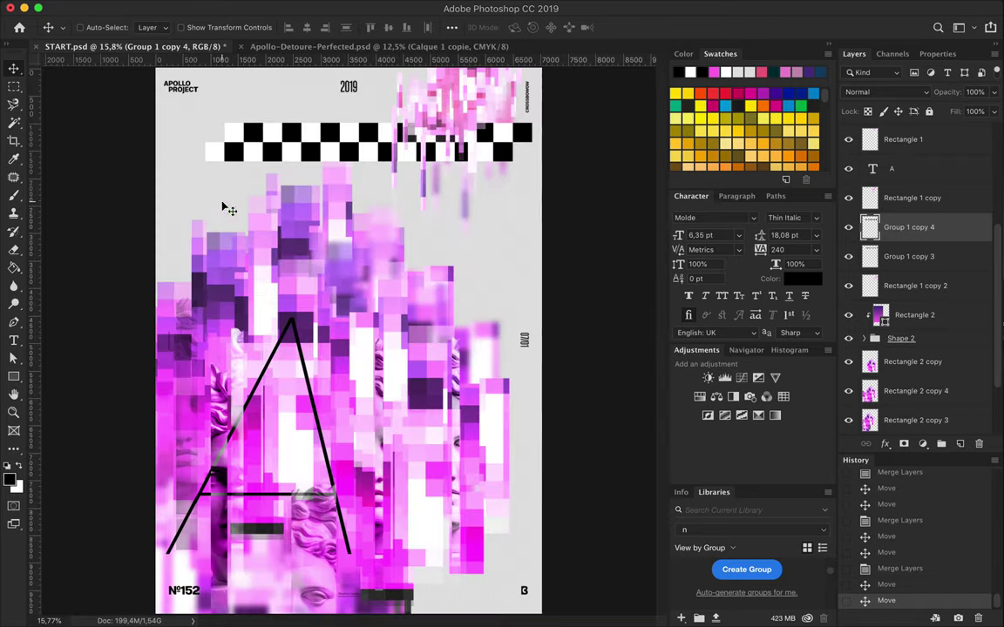
{"action": "left_click", "coordinate": [936, 265], "text": "shift"}
Duplicate and merge the checker rows into one checkerboard layer placed under Groupe 1.
{"action": "mouse_move", "coordinate": [329, 133]}
{"action": "left_mouse_down"}
{"action": "mouse_move", "coordinate": [362, 176]}
{"action": "mouse_move", "coordinate": [336, 231]}
{"action": "mouse_move", "coordinate": [355, 332]}
{"action": "left_mouse_up"}
{"action": "key", "text": "ctrl+e"}
{"action": "key", "text": "ctrl+e"}
{"action": "mouse_move", "coordinate": [323, 250]}
{"action": "left_mouse_down"}
{"action": "mouse_move", "coordinate": [318, 359]}
{"action": "mouse_move", "coordinate": [354, 262]}
{"action": "left_mouse_up"}
{"action": "mouse_move", "coordinate": [909, 227]}
{"action": "left_mouse_down"}
{"action": "mouse_move", "coordinate": [891, 138]}
{"action": "mouse_move", "coordinate": [898, 150]}
{"action": "left_mouse_up"}
{"action": "left_click_drag", "start_coordinate": [423, 287], "coordinate": [353, 226]}
Warp the checkerboard into wavy curves with Liquify and move it beneath the glitch strips.
{"action": "left_click", "coordinate": [342, 7]}
{"action": "left_click", "coordinate": [380, 120]}
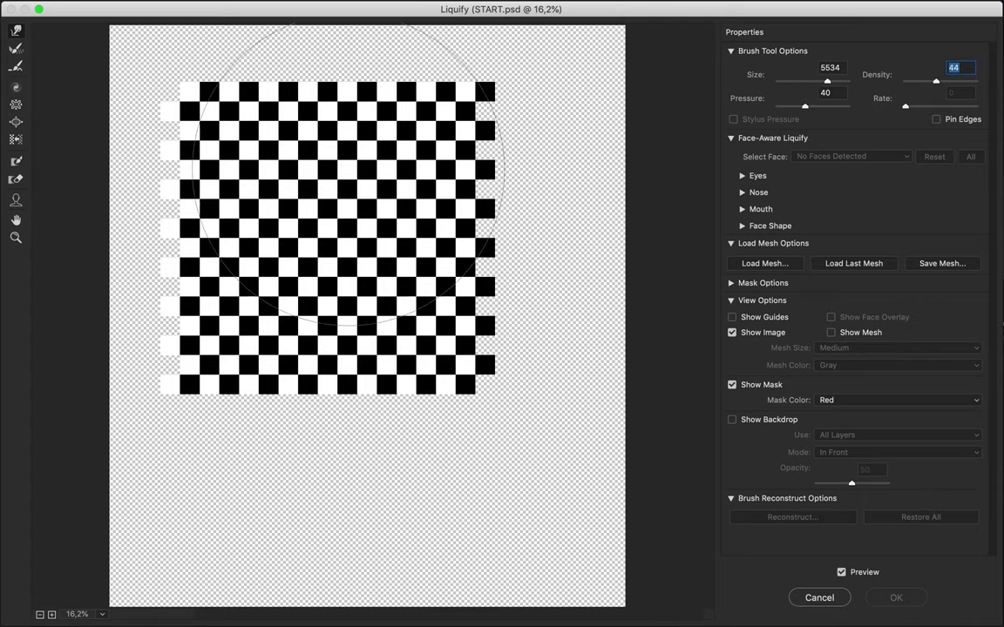
{"action": "left_click_drag", "start_coordinate": [350, 175], "coordinate": [610, 435]}
{"action": "mouse_move", "coordinate": [356, 462]}
{"action": "left_mouse_down"}
{"action": "mouse_move", "coordinate": [650, 381]}
{"action": "mouse_move", "coordinate": [828, 291]}
{"action": "mouse_move", "coordinate": [506, 316]}
{"action": "mouse_move", "coordinate": [594, 87]}
{"action": "mouse_move", "coordinate": [708, 157]}
{"action": "mouse_move", "coordinate": [672, 247]}
{"action": "left_mouse_up"}
{"action": "mouse_move", "coordinate": [366, 340]}
{"action": "left_mouse_down"}
{"action": "mouse_move", "coordinate": [69, 168]}
{"action": "mouse_move", "coordinate": [224, 279]}
{"action": "mouse_move", "coordinate": [331, 296]}
{"action": "mouse_move", "coordinate": [444, 336]}
{"action": "mouse_move", "coordinate": [471, 604]}
{"action": "mouse_move", "coordinate": [625, 486]}
{"action": "left_mouse_up"}
{"action": "left_click", "coordinate": [896, 600]}
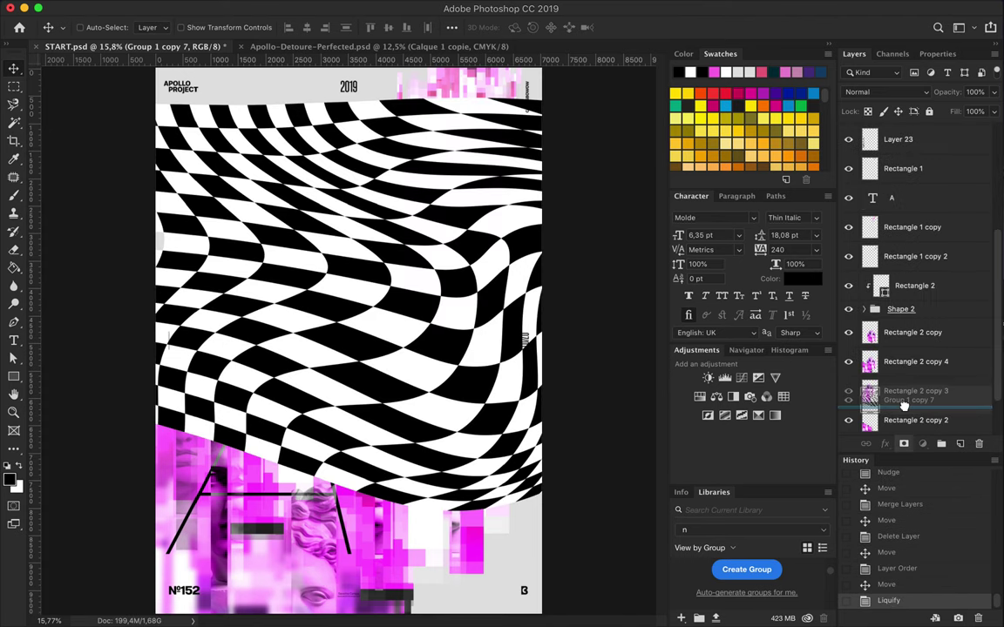
{"action": "left_click_drag", "start_coordinate": [907, 154], "coordinate": [897, 357]}
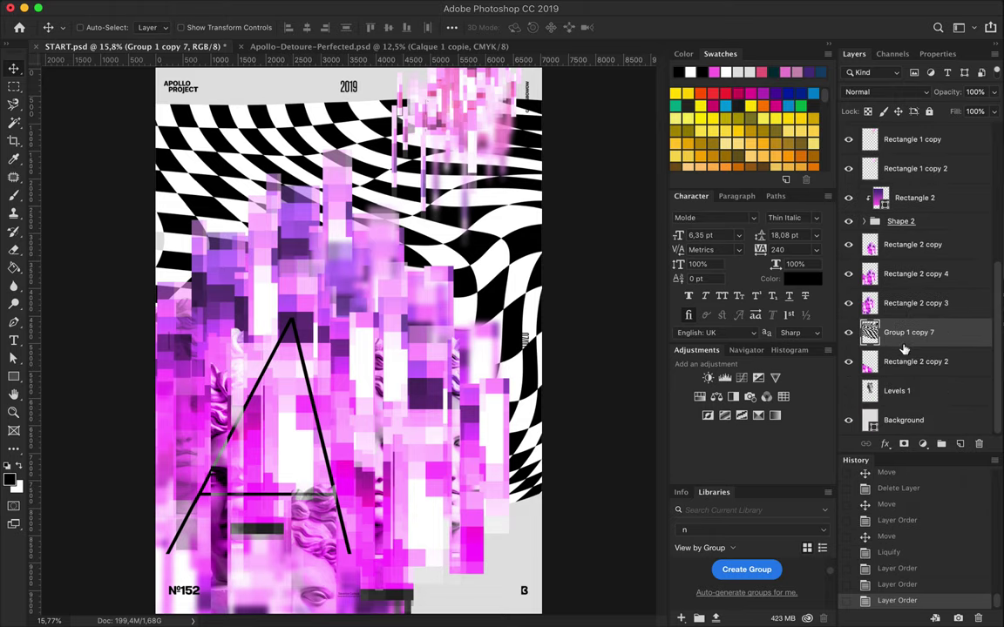
Scale the warped checkerboard to about half size and shift it left.
{"action": "mouse_move", "coordinate": [447, 214]}
{"action": "left_mouse_down"}
{"action": "mouse_move", "coordinate": [478, 215]}
{"action": "mouse_move", "coordinate": [481, 240]}
{"action": "left_mouse_up"}
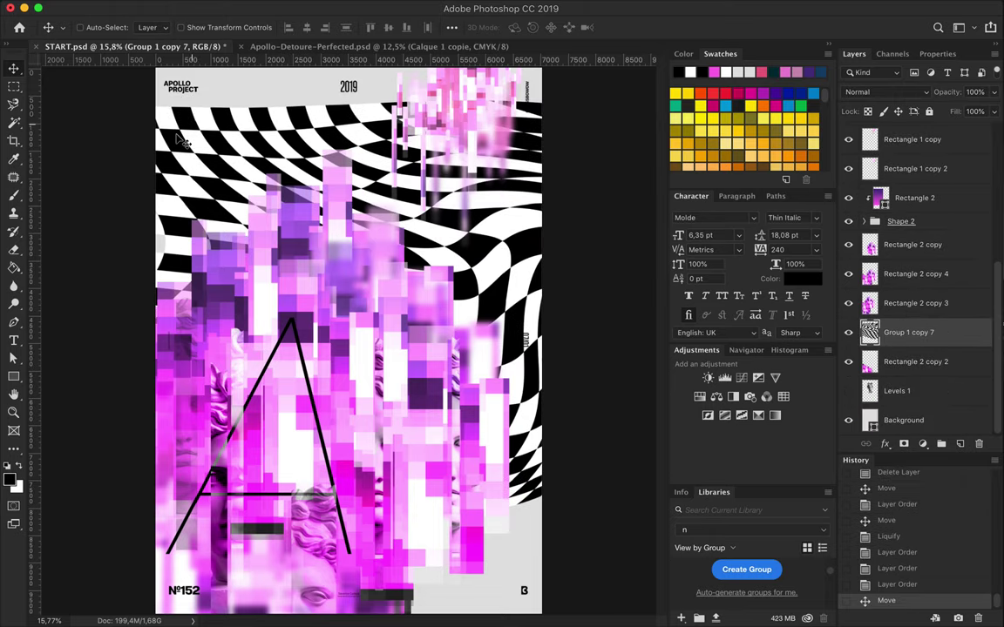
{"action": "key", "text": "ctrl+t"}
{"action": "left_click_drag", "start_coordinate": [91, 513], "coordinate": [305, 317]}
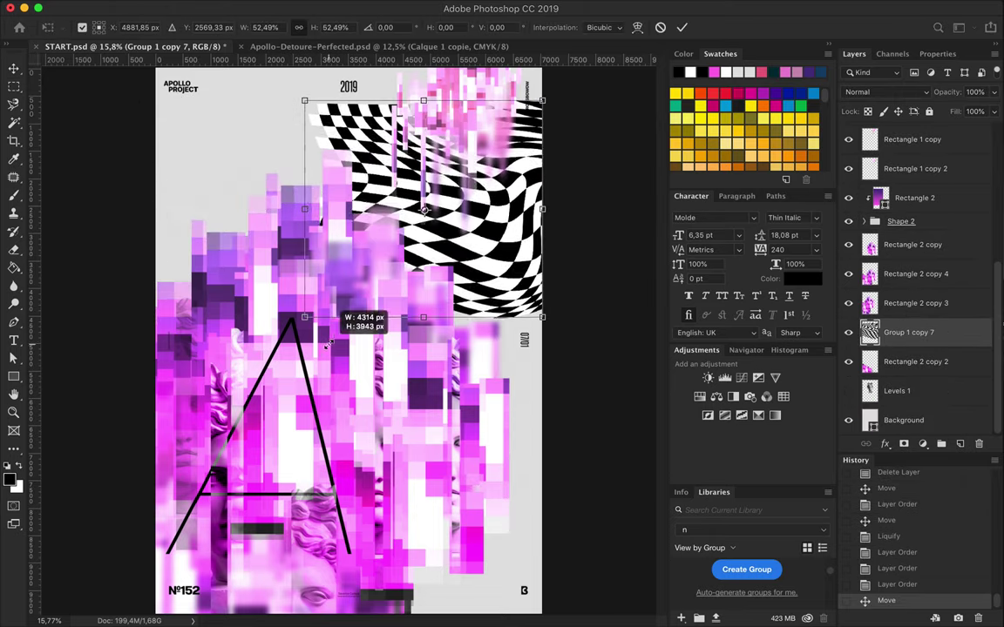
{"action": "key", "text": "Return"}
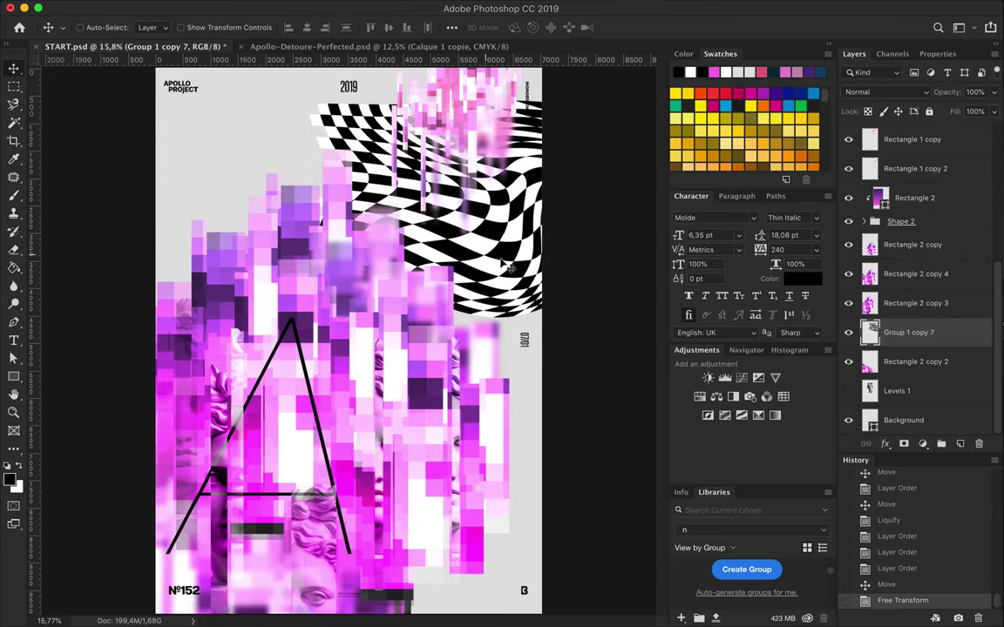
{"action": "mouse_move", "coordinate": [510, 267]}
{"action": "left_mouse_down"}
{"action": "mouse_move", "coordinate": [486, 285]}
{"action": "mouse_move", "coordinate": [449, 252]}
{"action": "left_mouse_up"}
Rotate the checkerboard into the poster's top-left corner.
{"action": "key", "text": "ctrl+t"}
{"action": "mouse_move", "coordinate": [211, 281]}
{"action": "left_mouse_down"}
{"action": "mouse_move", "coordinate": [226, 322]}
{"action": "mouse_move", "coordinate": [412, 411]}
{"action": "left_mouse_up"}
{"action": "left_click_drag", "start_coordinate": [302, 153], "coordinate": [205, 129]}
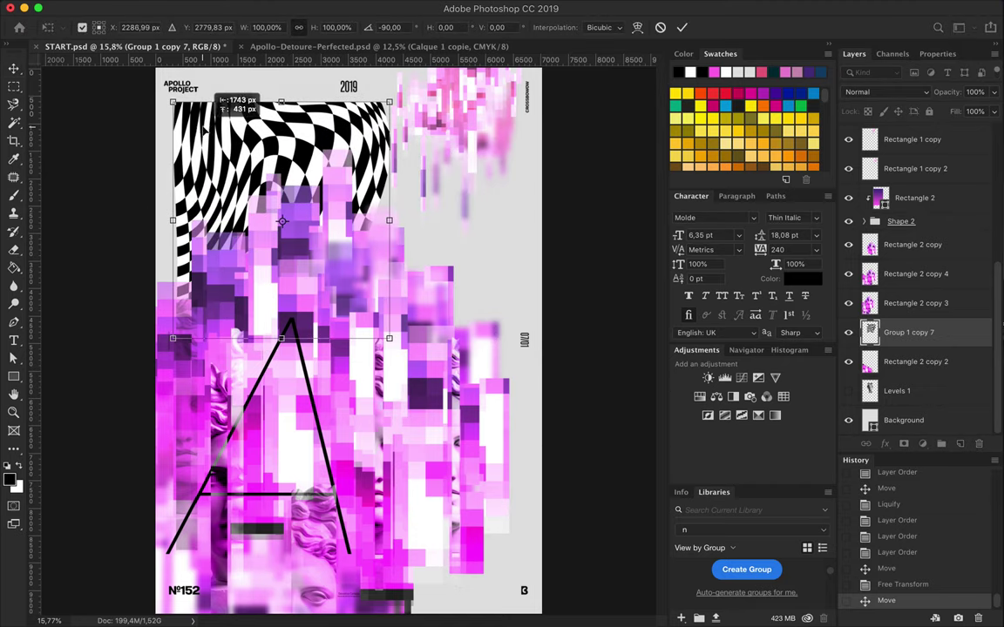
{"action": "key", "text": "Return"}
Alt-drag a checkerboard copy, shrink it to about 57%, and move it lower.
{"action": "left_click_drag", "start_coordinate": [287, 175], "coordinate": [471, 279]}
{"action": "key", "text": "ctrl+t"}
{"action": "left_click_drag", "start_coordinate": [586, 526], "coordinate": [432, 375]}
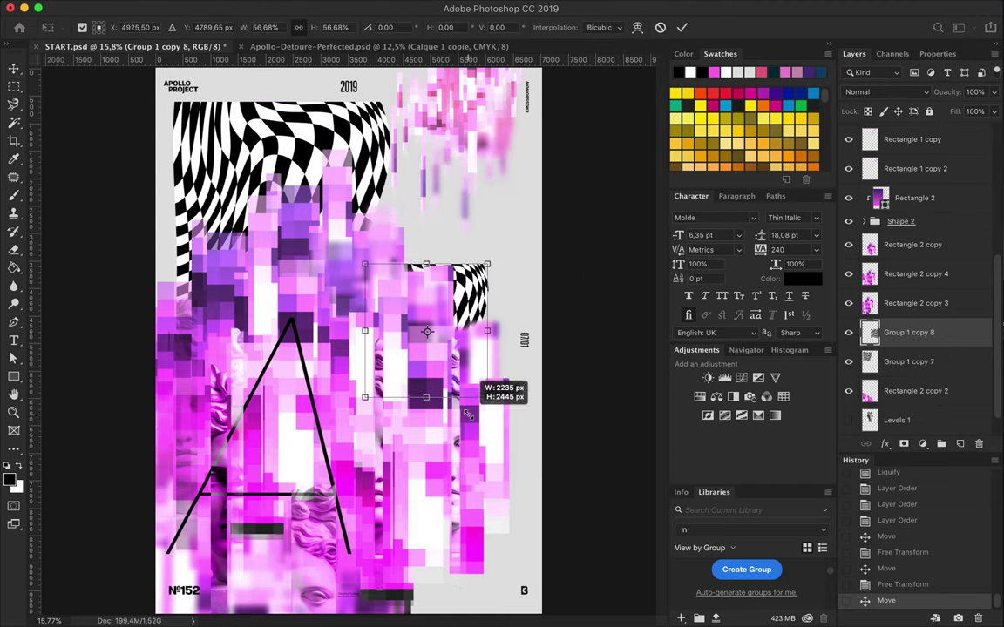
{"action": "left_click_drag", "start_coordinate": [919, 334], "coordinate": [911, 246]}
{"action": "left_click_drag", "start_coordinate": [427, 296], "coordinate": [427, 396]}
Rotate the copy to 165° and tuck it bottom-right below Rectangle 2 copy 3.
{"action": "key", "text": "ctrl+t"}
{"action": "left_click_drag", "start_coordinate": [357, 340], "coordinate": [533, 581]}
{"action": "key", "text": "Return"}
{"action": "left_click_drag", "start_coordinate": [436, 470], "coordinate": [449, 523]}
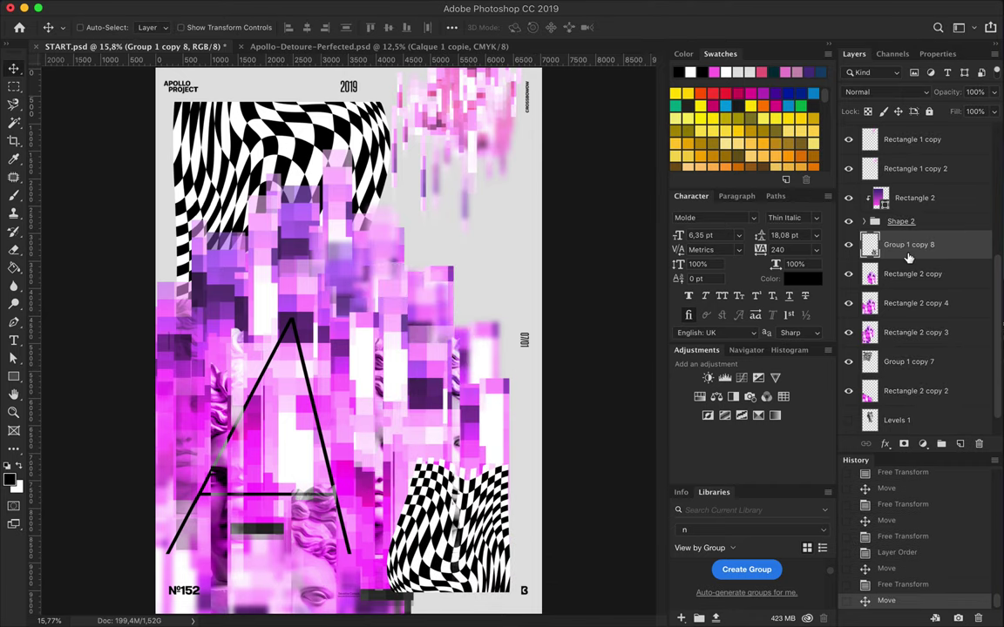
{"action": "left_click_drag", "start_coordinate": [909, 245], "coordinate": [909, 364]}
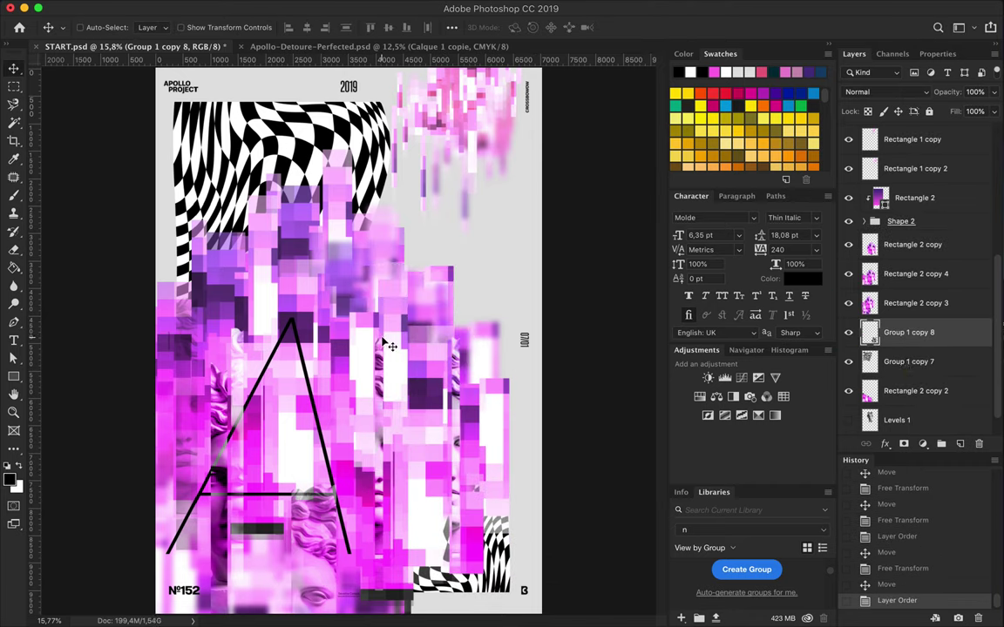
{"action": "left_click", "coordinate": [354, 417]}
Duplicate the Rectangle 2 copy strip and warp it into a wide rightward arc.
{"action": "left_click", "coordinate": [863, 221]}
{"action": "left_click", "coordinate": [910, 245]}
{"action": "left_click_drag", "start_coordinate": [375, 349], "coordinate": [429, 380]}
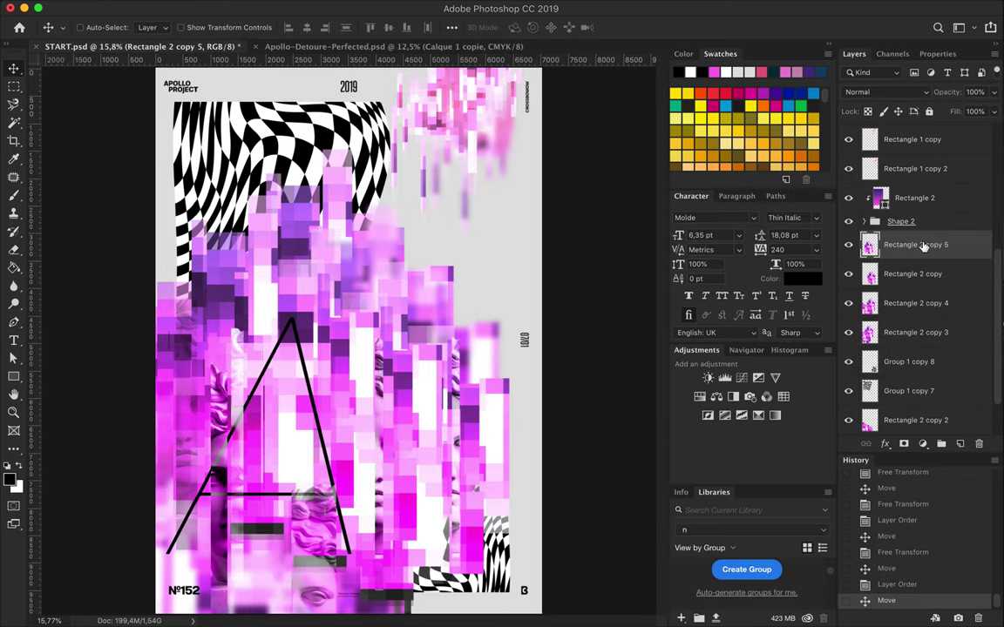
{"action": "left_click_drag", "start_coordinate": [910, 244], "coordinate": [910, 224]}
{"action": "key", "text": "ctrl+t"}
{"action": "left_click_drag", "start_coordinate": [338, 426], "coordinate": [214, 289]}
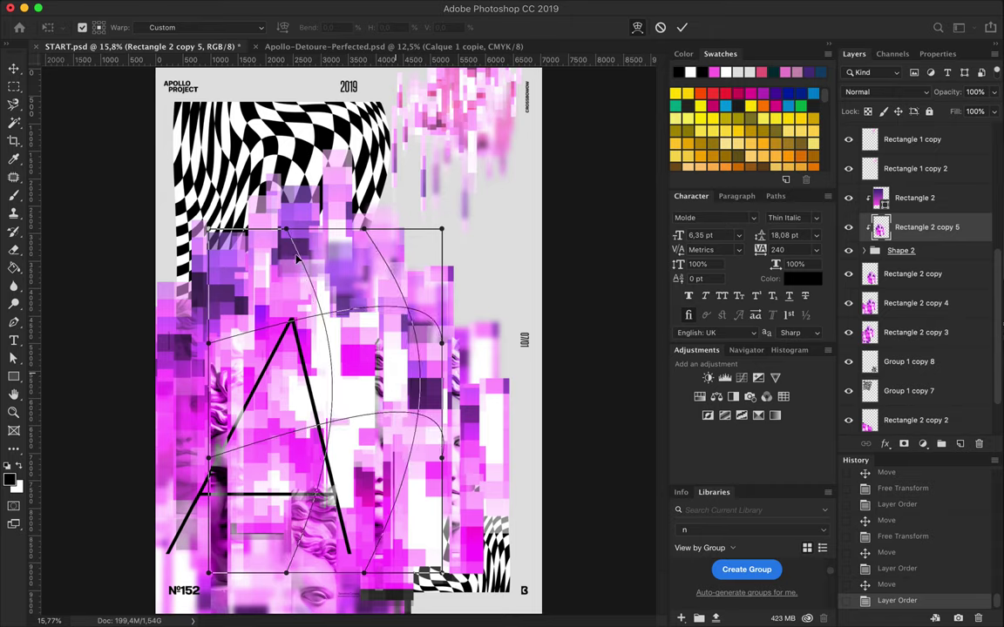
{"action": "left_click_drag", "start_coordinate": [371, 527], "coordinate": [438, 273]}
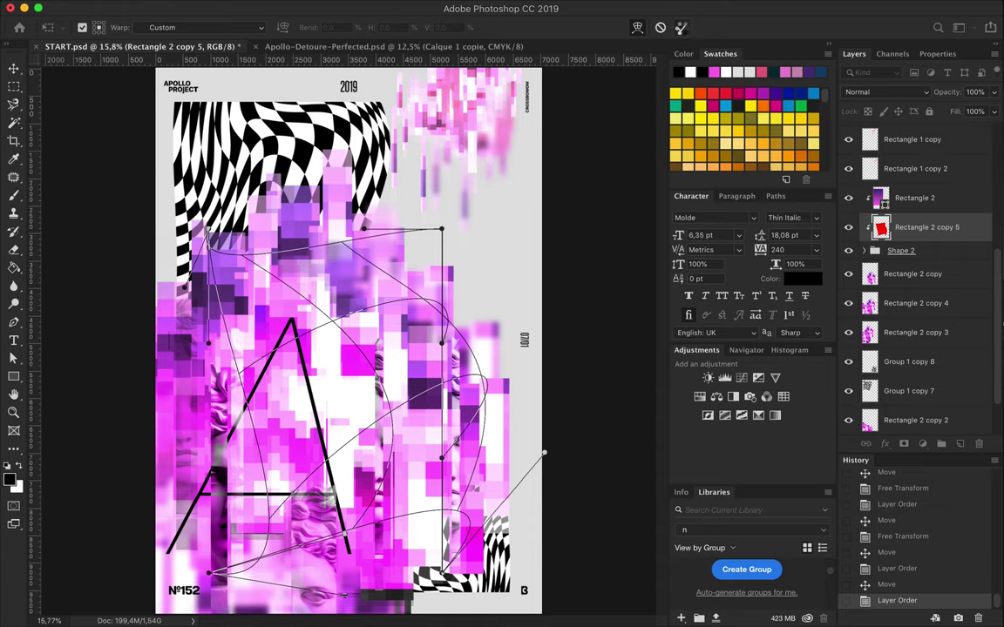
{"action": "left_click", "coordinate": [683, 28]}
Release the arc's clipping mask, place it below Rectangle 2 copy 4, and add Hue/Saturation.
{"action": "left_click_drag", "start_coordinate": [296, 366], "coordinate": [311, 332]}
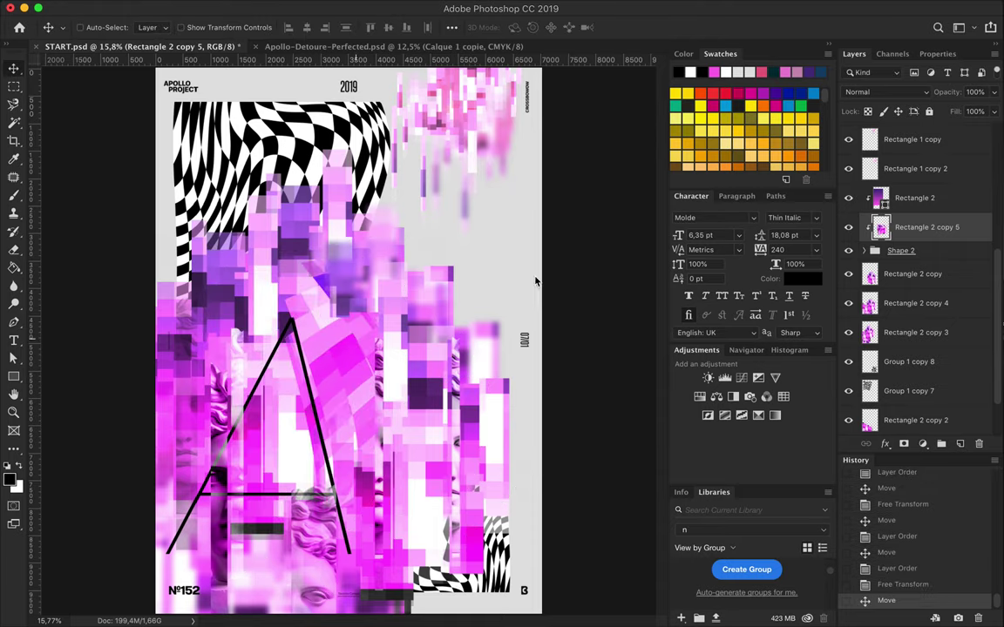
{"action": "left_click_drag", "start_coordinate": [924, 227], "coordinate": [918, 191]}
{"action": "key", "text": "ctrl+alt+g"}
{"action": "left_click_drag", "start_coordinate": [409, 262], "coordinate": [431, 244]}
{"action": "mouse_move", "coordinate": [915, 197]}
{"action": "left_mouse_down"}
{"action": "mouse_move", "coordinate": [915, 344]}
{"action": "mouse_move", "coordinate": [903, 300]}
{"action": "left_mouse_up"}
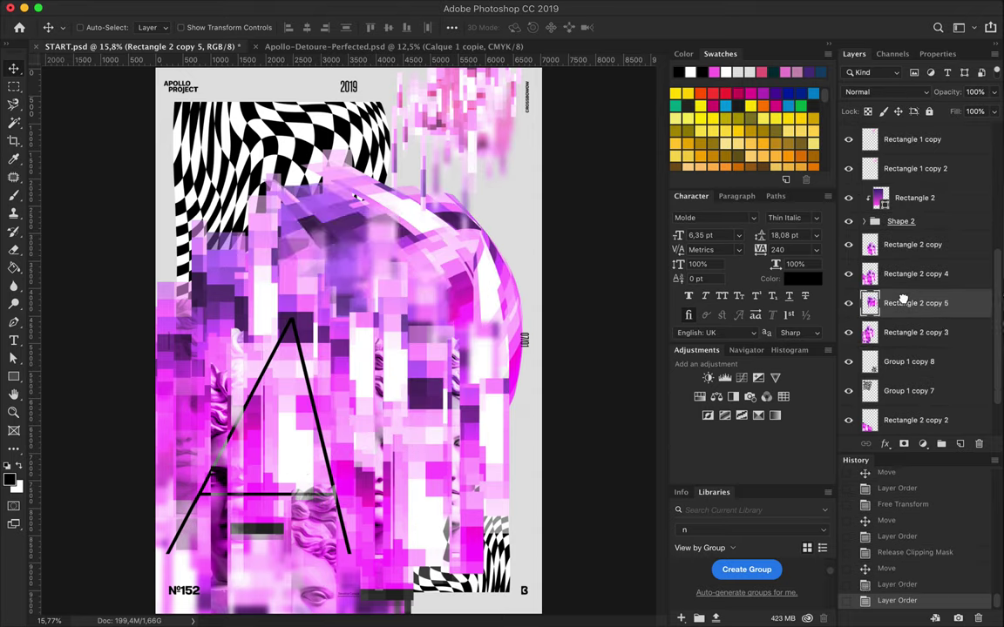
{"action": "left_click", "coordinate": [922, 443]}
{"action": "left_click", "coordinate": [907, 569]}
Set the Hue/Saturation hue to -108 and clip it to the Rectangle 2 copy 5 arc.
{"action": "mouse_move", "coordinate": [914, 146]}
{"action": "left_mouse_down"}
{"action": "mouse_move", "coordinate": [865, 148]}
{"action": "mouse_move", "coordinate": [886, 150]}
{"action": "left_mouse_up"}
{"action": "left_click", "coordinate": [854, 54]}
{"action": "left_click", "coordinate": [884, 319], "text": "alt"}
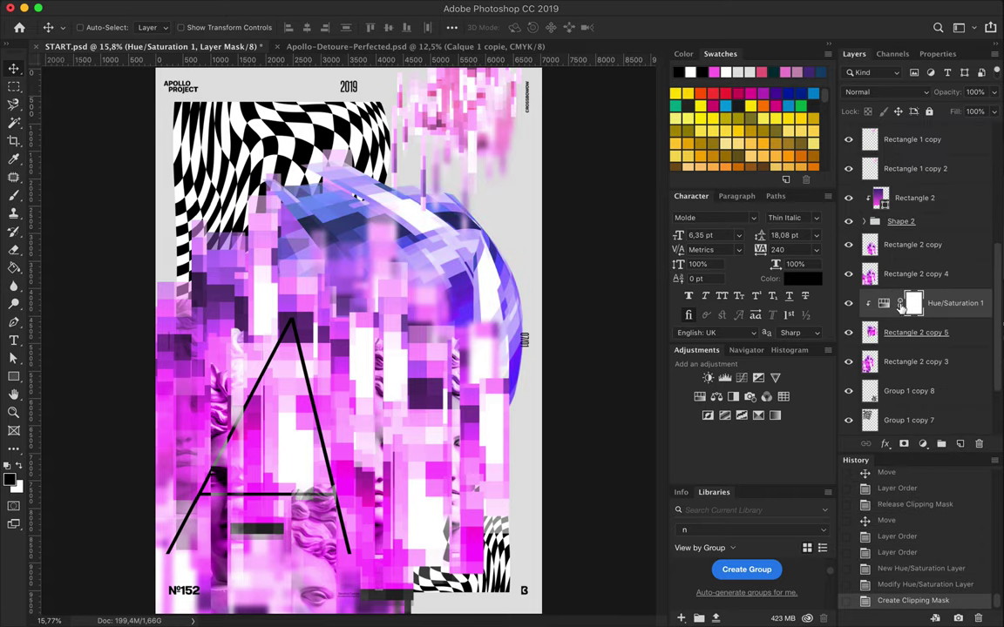
{"action": "left_click", "coordinate": [848, 222]}
{"action": "left_click", "coordinate": [848, 245]}
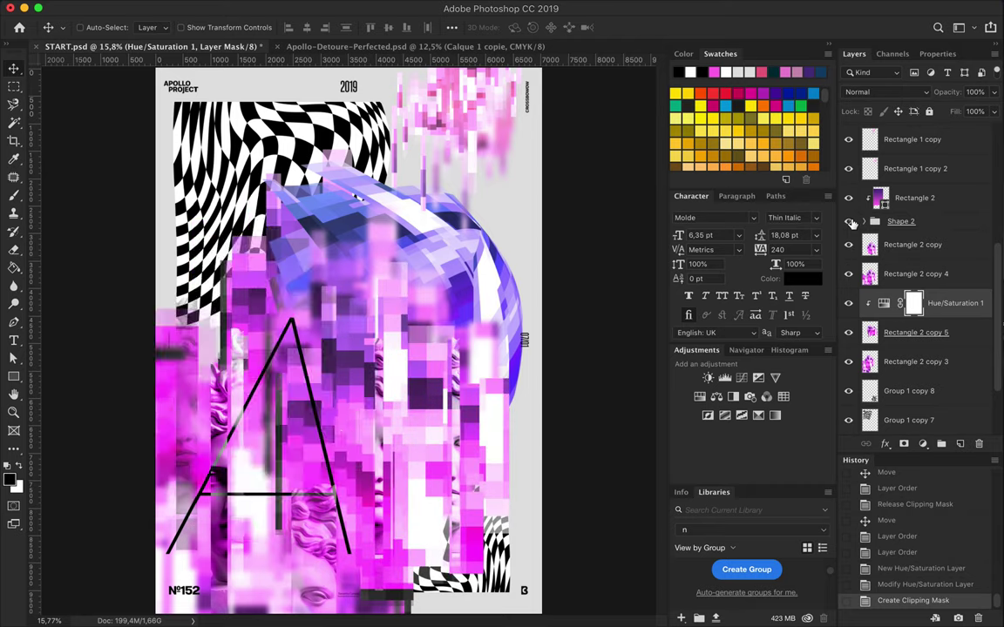
Clip a copy of the hue adjustment to Rectangle 2 copy 4, and move Group 1 copy 8 right and down.
{"action": "left_click_drag", "start_coordinate": [871, 304], "coordinate": [871, 260]}
{"action": "key", "text": "ctrl+alt+g"}
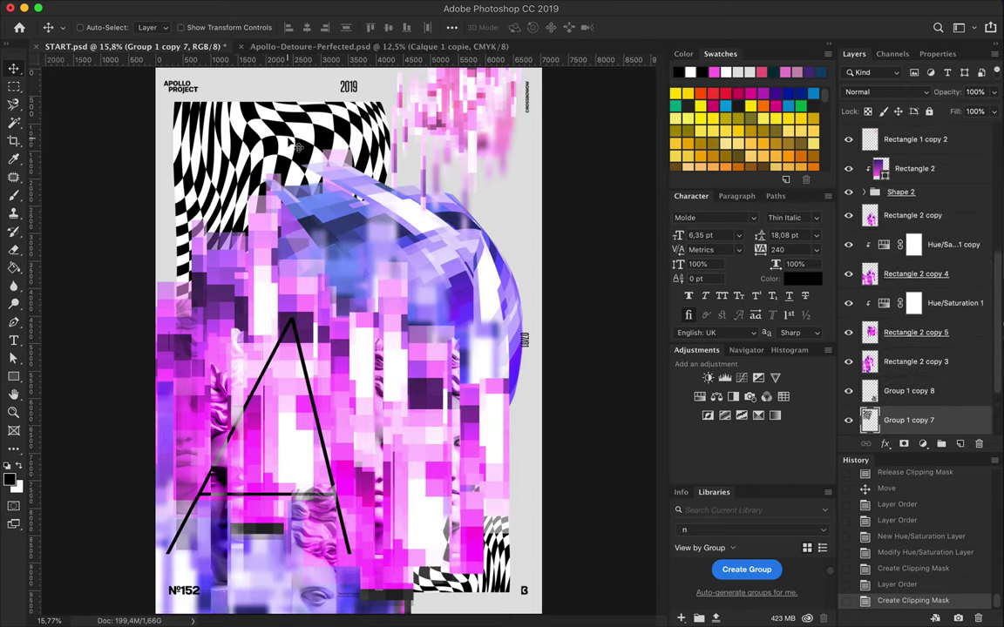
{"action": "mouse_move", "coordinate": [290, 143]}
{"action": "left_mouse_down"}
{"action": "mouse_move", "coordinate": [493, 521]}
{"action": "mouse_move", "coordinate": [488, 549]}
{"action": "left_mouse_up"}
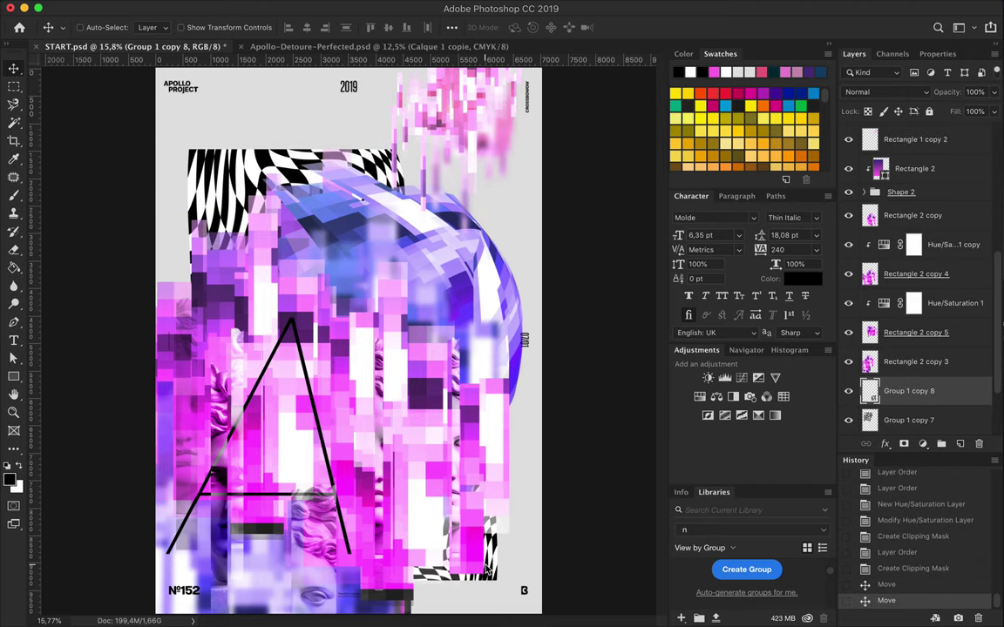
{"action": "left_click", "coordinate": [283, 366]}
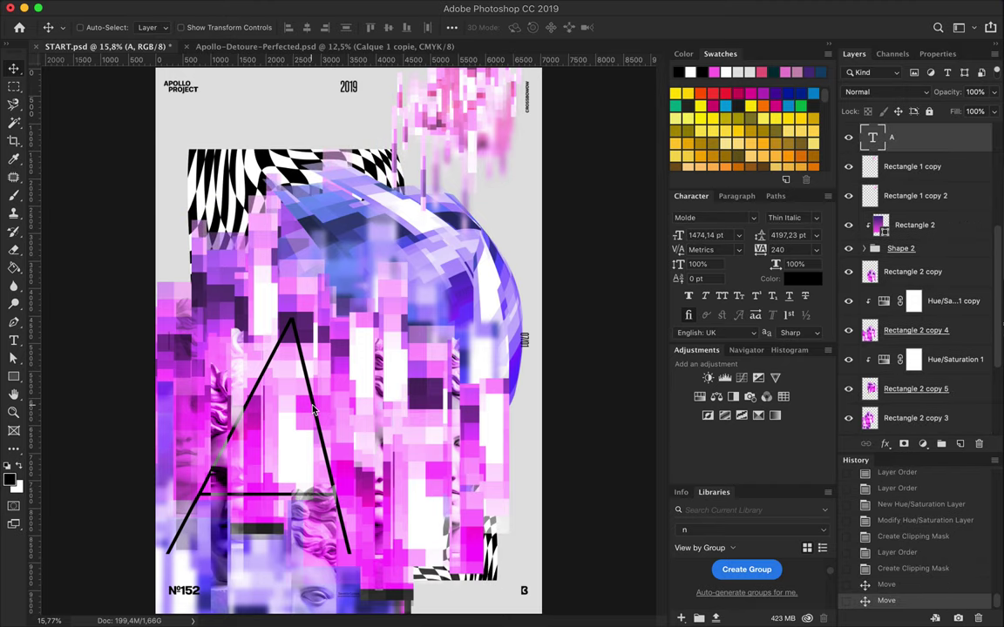
Keep the letter A's blend mode at Normal and select the A text layer.
{"action": "left_click", "coordinate": [884, 92]}
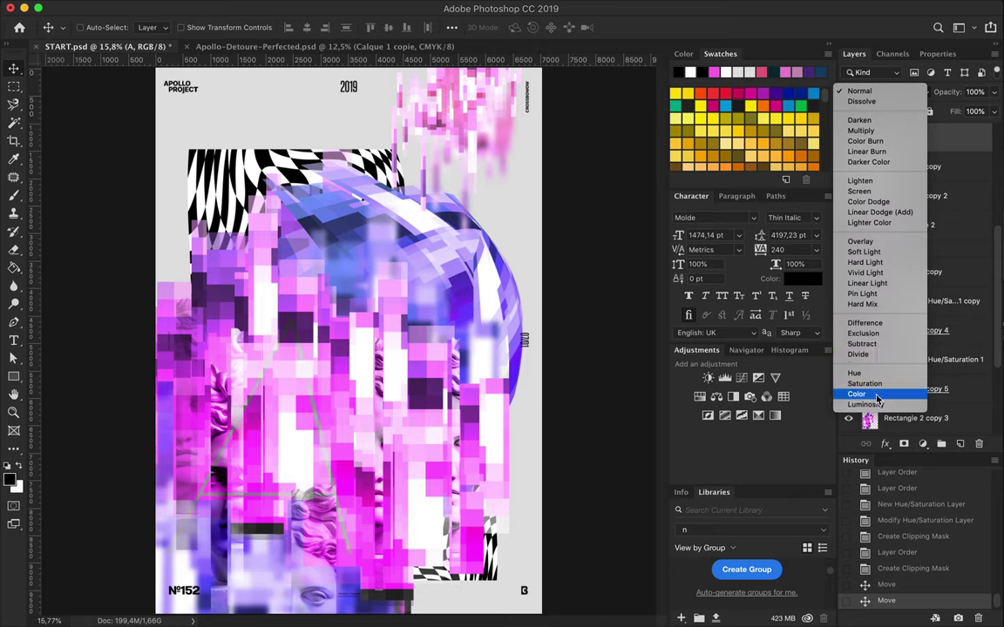
{"action": "left_click", "coordinate": [860, 90]}
{"action": "left_click", "coordinate": [225, 185], "text": "ctrl"}
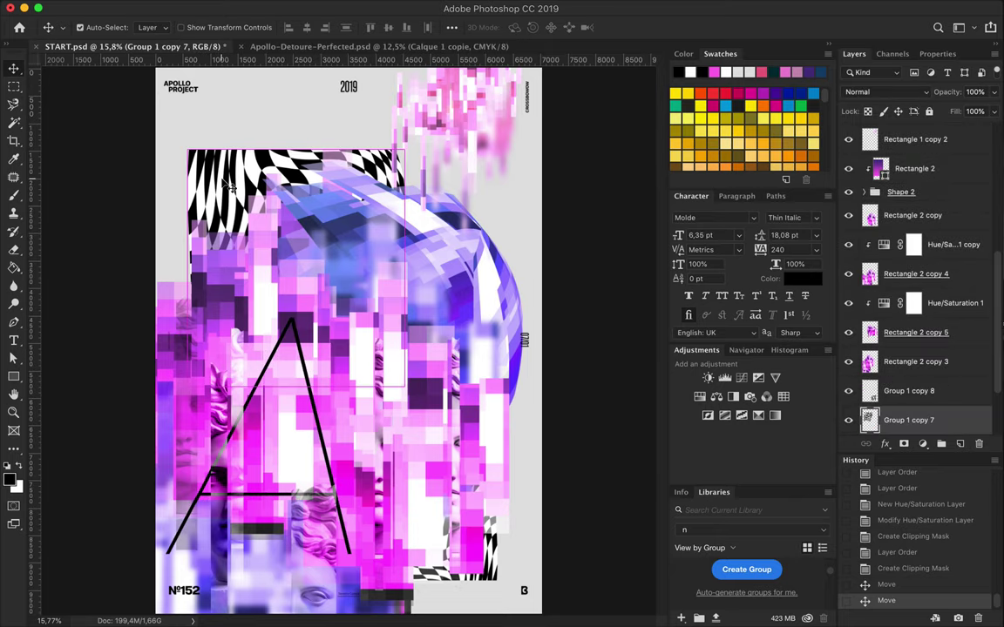
{"action": "key", "text": "t"}
{"action": "left_click", "coordinate": [305, 347]}
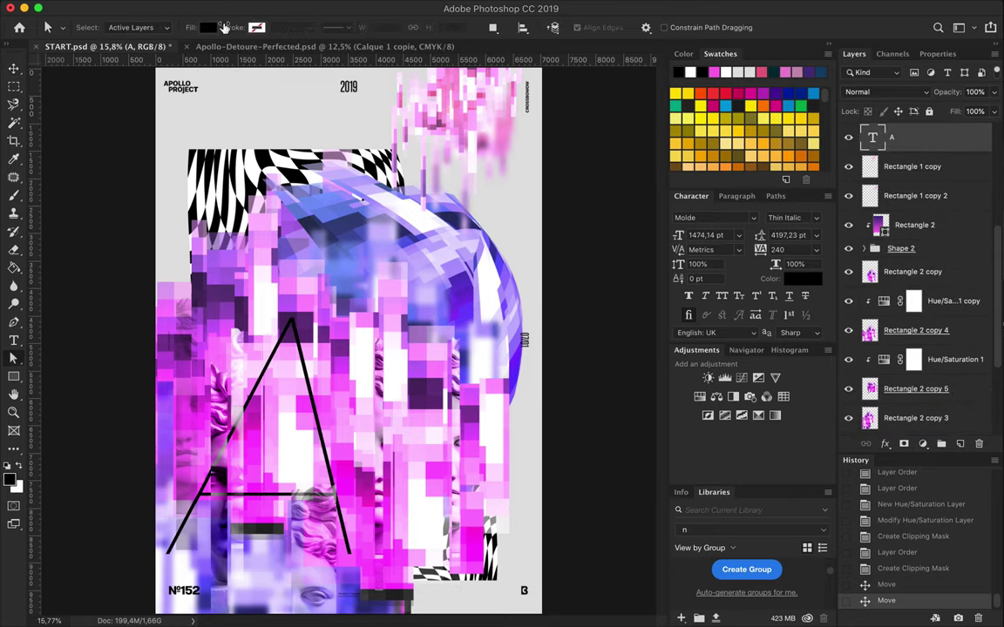
Change the A's font style to Molde Light Italic.
{"action": "left_click", "coordinate": [327, 27]}
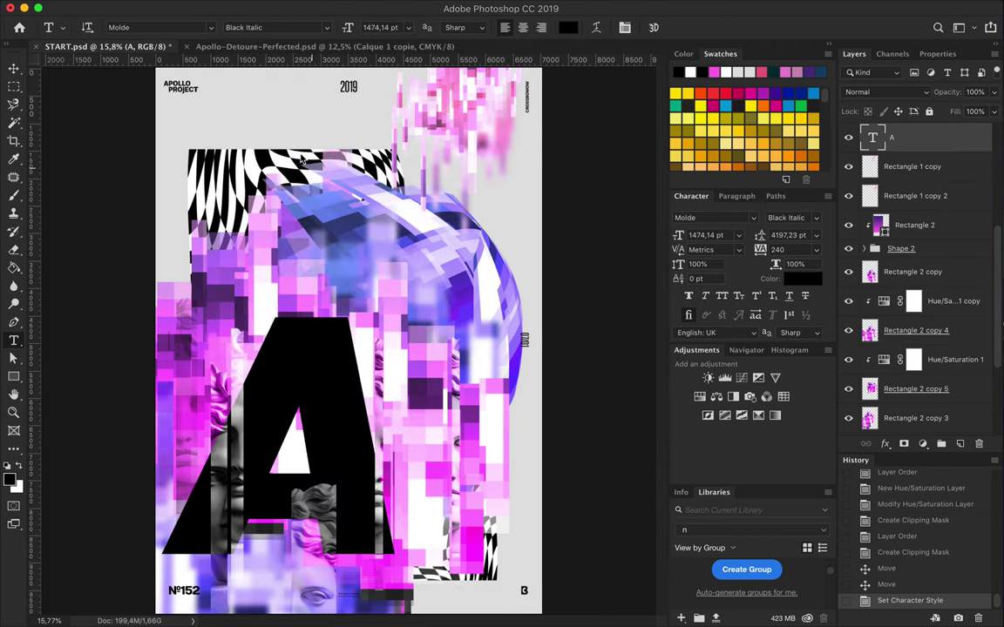
{"action": "key", "text": "Up"}
{"action": "key", "text": "Up"}
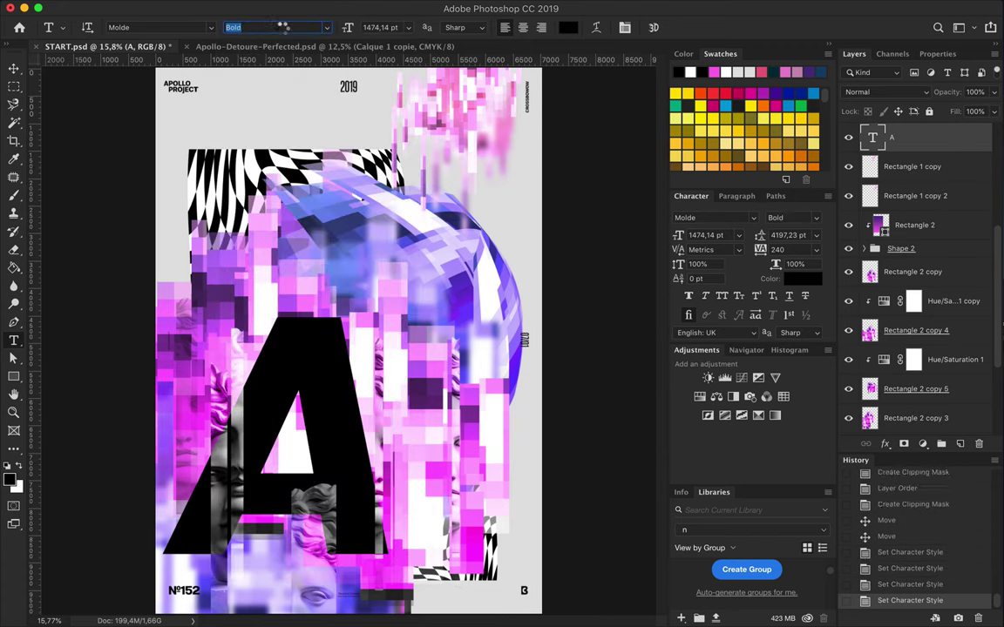
{"action": "key", "text": "Up"}
{"action": "key", "text": "Up"}
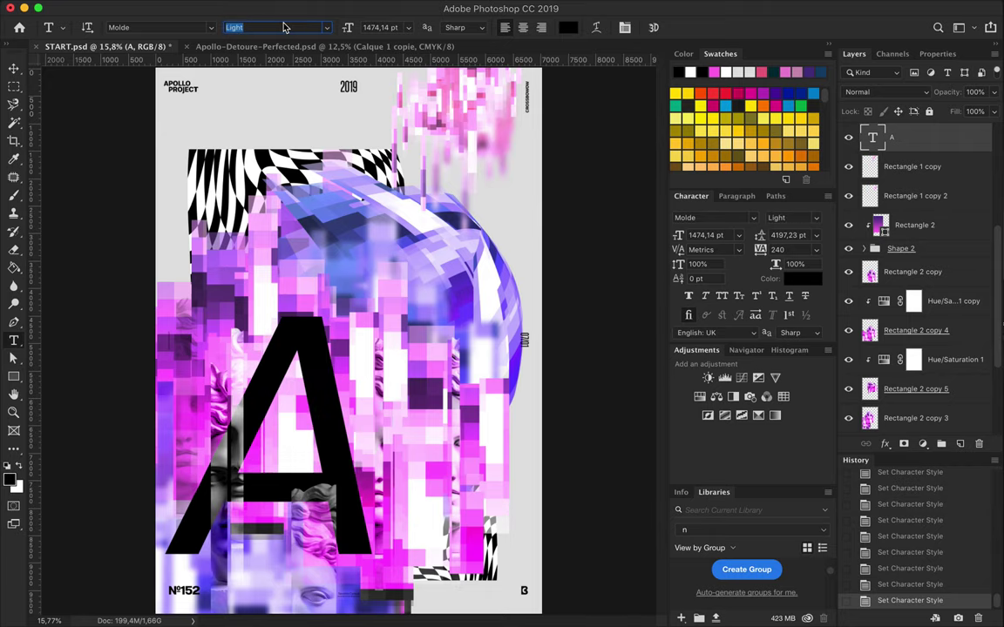
{"action": "key", "text": "Down"}
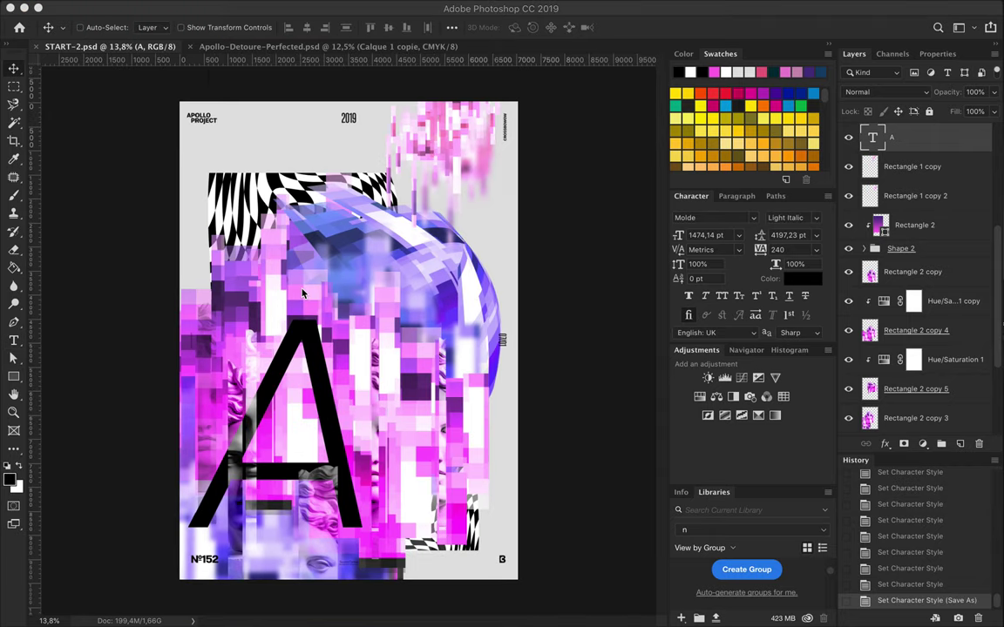
{"action": "key", "text": "u"}
{"action": "left_click", "coordinate": [154, 27]}
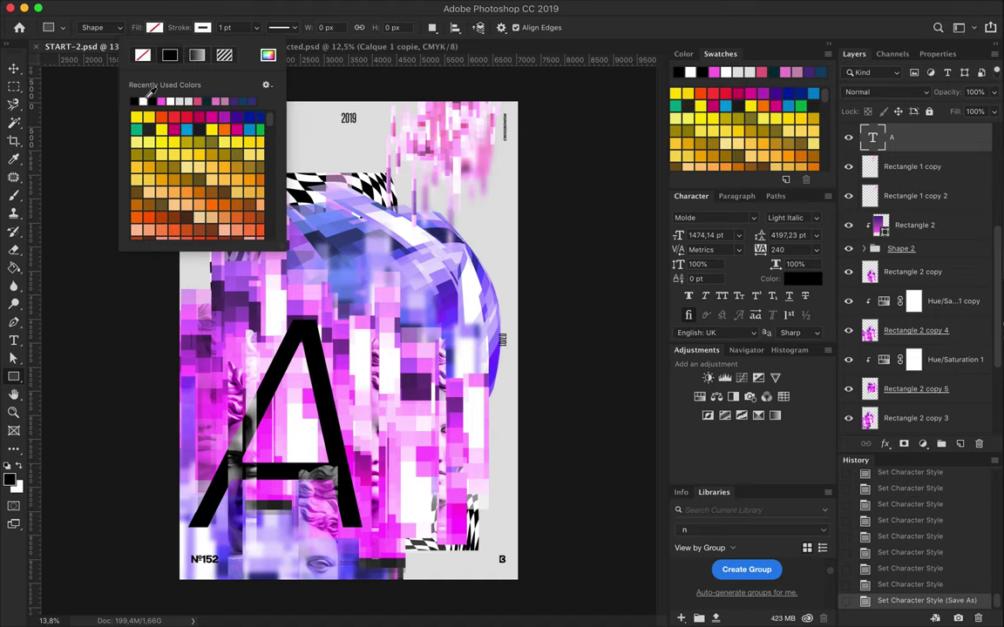
Draw a large dark-outlined rectangle frame over the poster, pulling its right edge slightly inward.
{"action": "left_click", "coordinate": [226, 27]}
{"action": "type", "text": "2"}
{"action": "left_click_drag", "start_coordinate": [205, 148], "coordinate": [478, 537]}
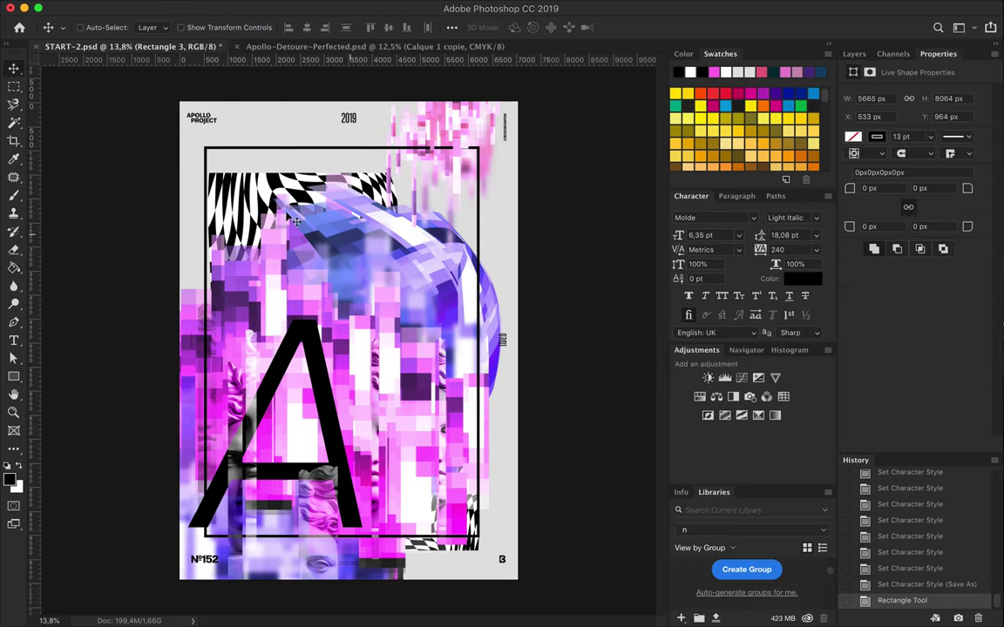
{"action": "key", "text": "ctrl+t"}
{"action": "left_click_drag", "start_coordinate": [479, 342], "coordinate": [473, 342]}
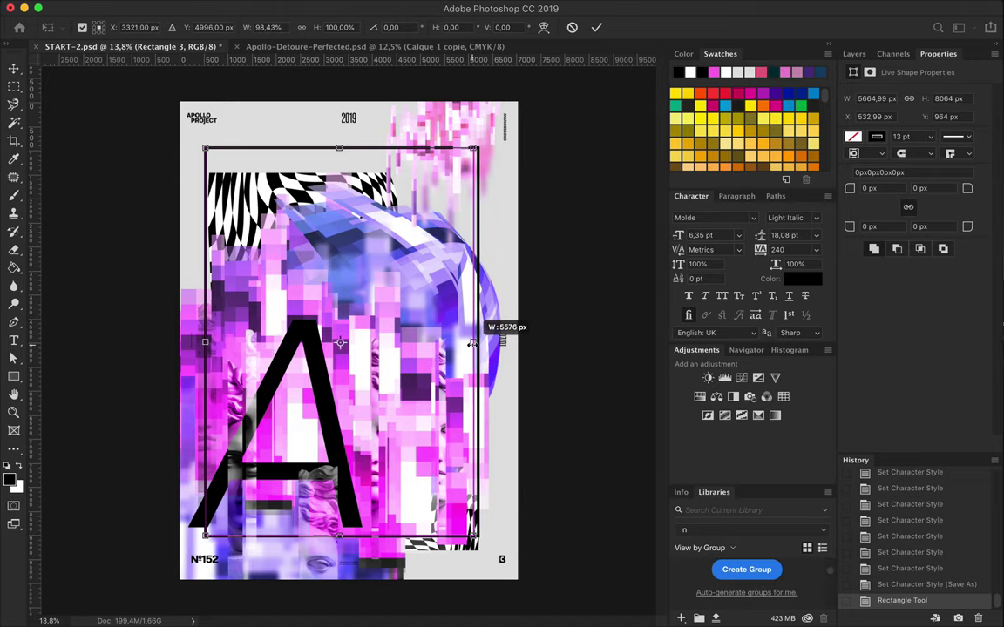
{"action": "key", "text": "Return"}
Give the tall right-side strip no outline and a solid black fill.
{"action": "left_click", "coordinate": [336, 27]}
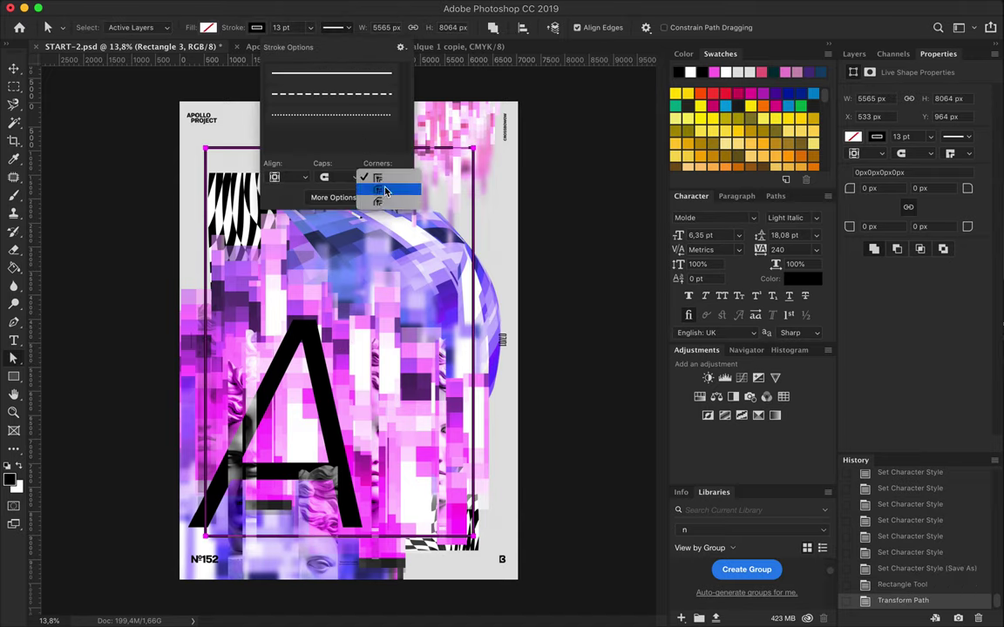
{"action": "key", "text": "Escape"}
{"action": "key", "text": "m"}
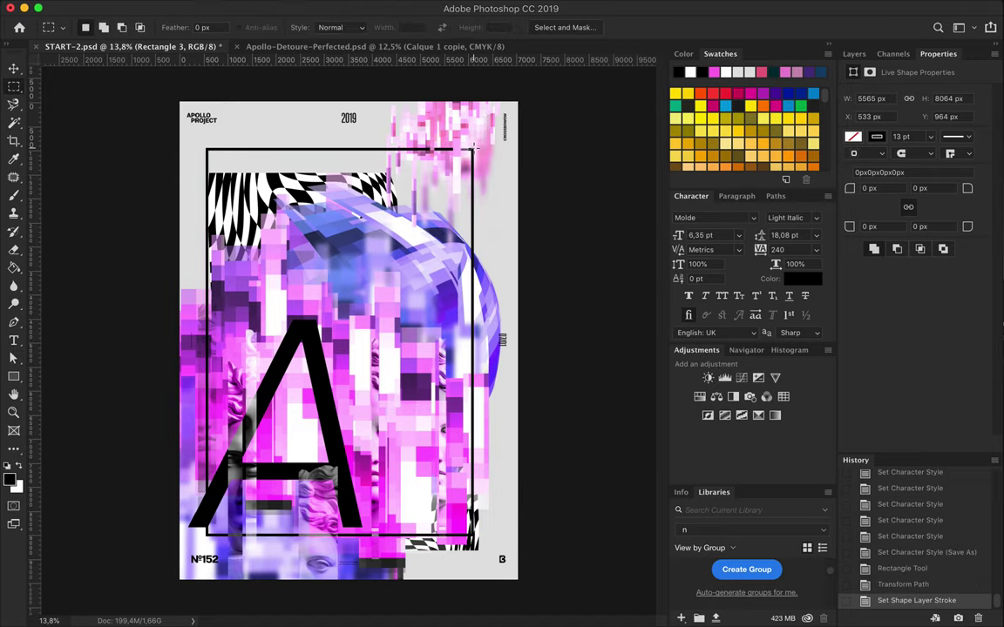
{"action": "left_click_drag", "start_coordinate": [493, 536], "coordinate": [482, 536]}
{"action": "key", "text": "ctrl+d"}
{"action": "key", "text": "u"}
{"action": "left_click", "coordinate": [216, 30]}
{"action": "left_click", "coordinate": [131, 59]}
{"action": "left_click", "coordinate": [154, 27]}
{"action": "left_click", "coordinate": [84, 94]}
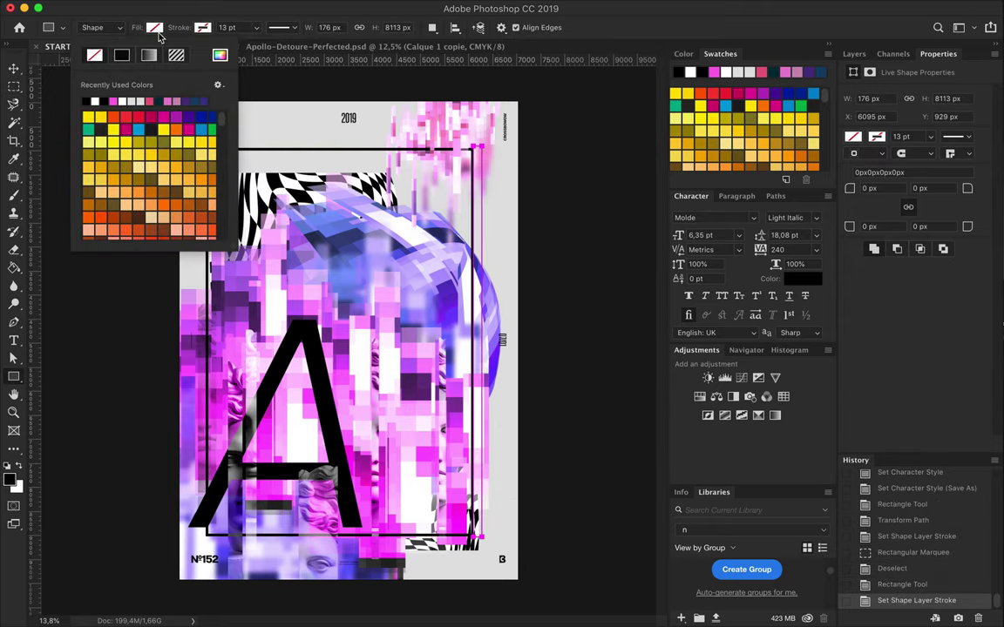
Resize the black strip and nudge it down one pixel, then move the checkered pattern up and left.
{"action": "key", "text": "v"}
{"action": "key", "text": "ctrl+t"}
{"action": "scroll", "coordinate": [478, 235], "scroll_direction": "up", "scroll_amount": 5}
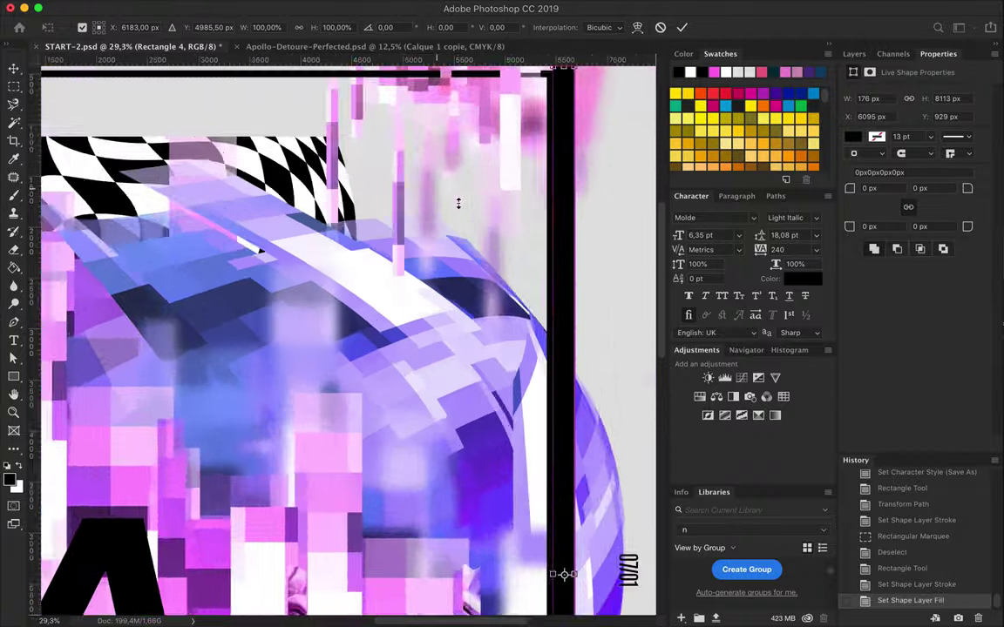
{"action": "key", "text": "Return"}
{"action": "key", "text": "Down"}
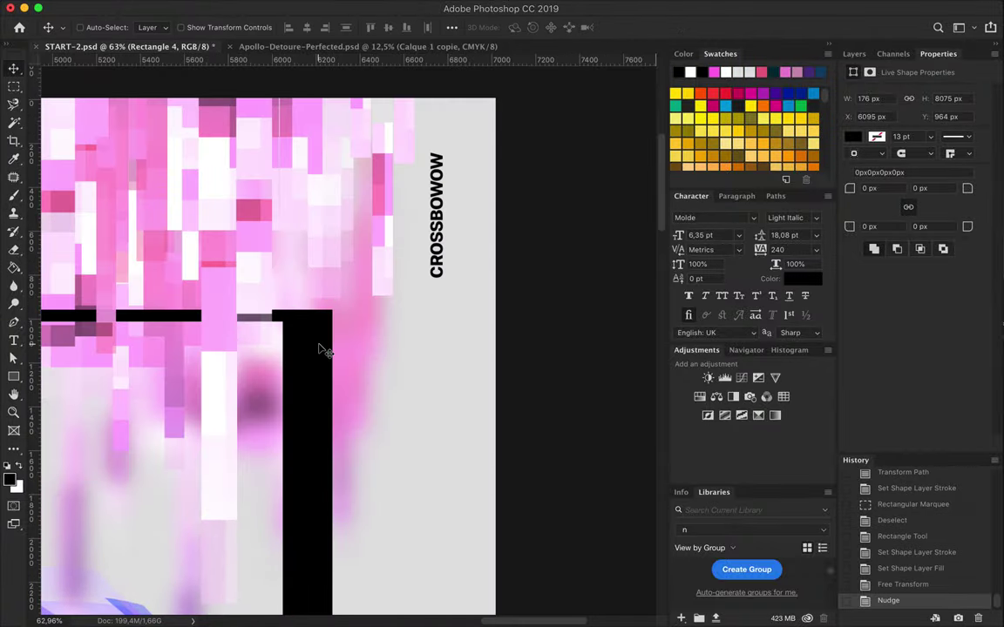
{"action": "scroll", "coordinate": [319, 350], "scroll_direction": "down", "scroll_amount": 5}
{"action": "key", "text": "ctrl+t"}
{"action": "key", "text": "Return"}
{"action": "key", "text": "ctrl+0"}
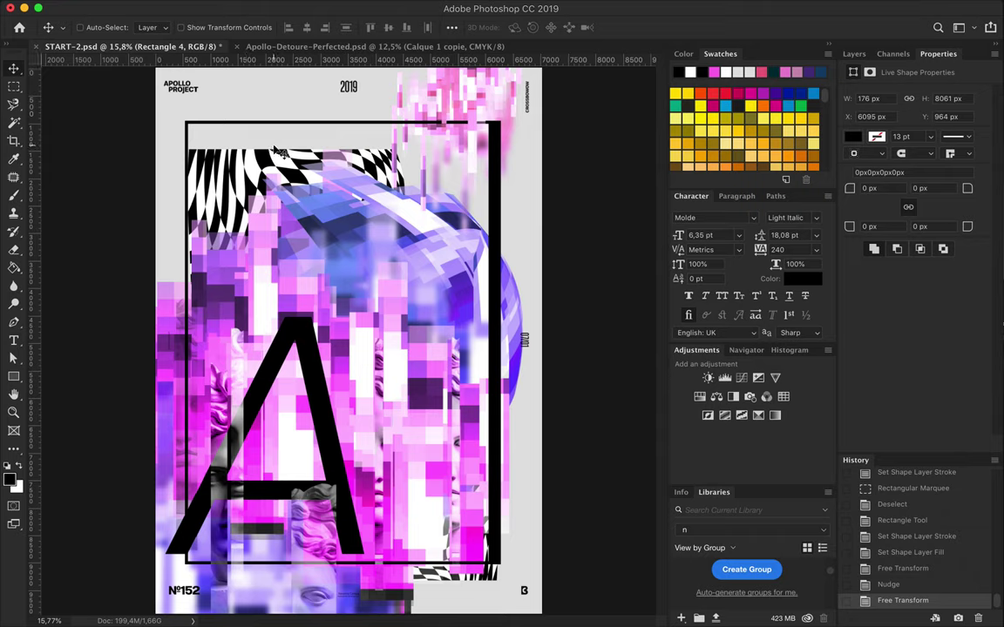
{"action": "left_click_drag", "start_coordinate": [277, 151], "coordinate": [242, 168]}
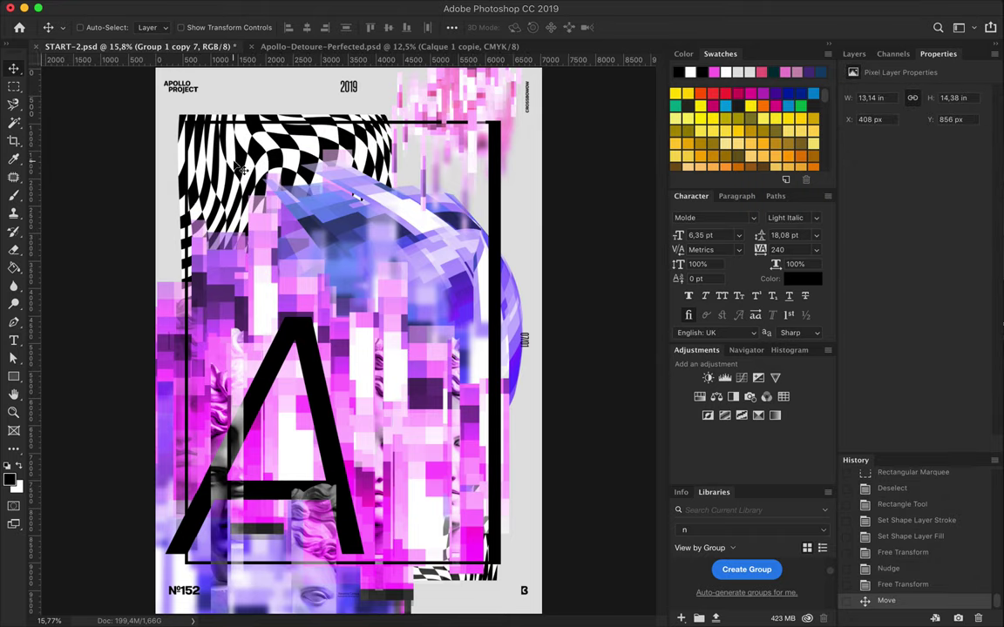
Draw short black, outline-free bars at the poster's upper left and lower right.
{"action": "key", "text": "u"}
{"action": "left_click_drag", "start_coordinate": [146, 159], "coordinate": [199, 179]}
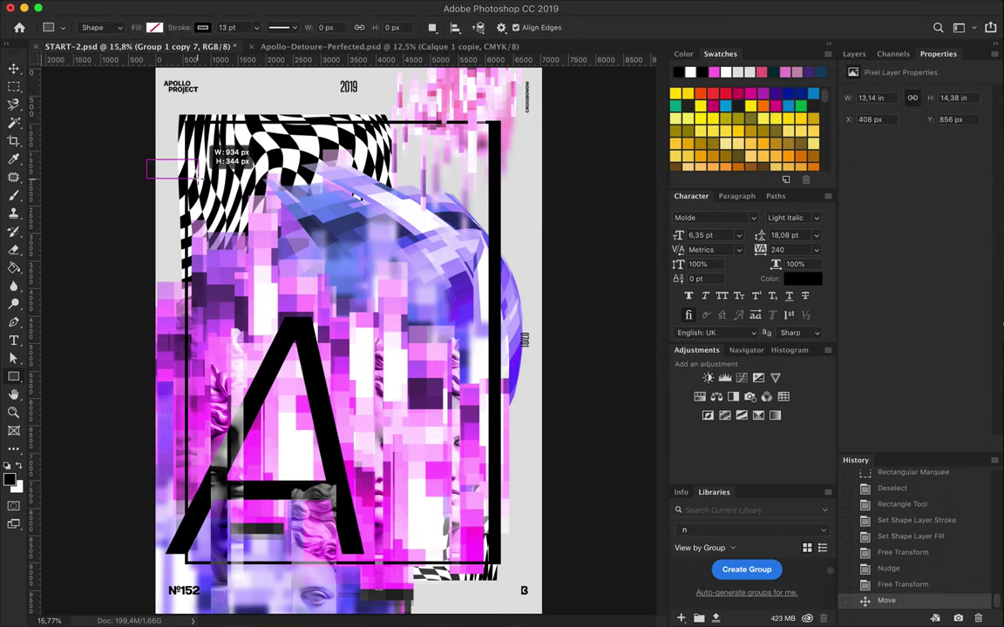
{"action": "left_click", "coordinate": [155, 27]}
{"action": "left_click", "coordinate": [85, 101]}
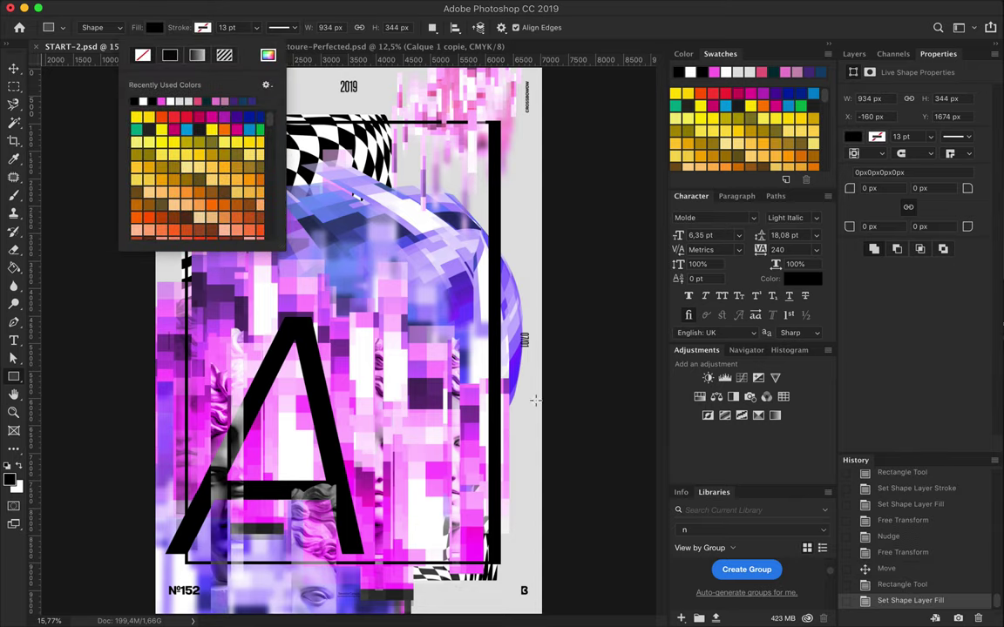
{"action": "left_click", "coordinate": [142, 55]}
{"action": "left_click_drag", "start_coordinate": [494, 513], "coordinate": [558, 522]}
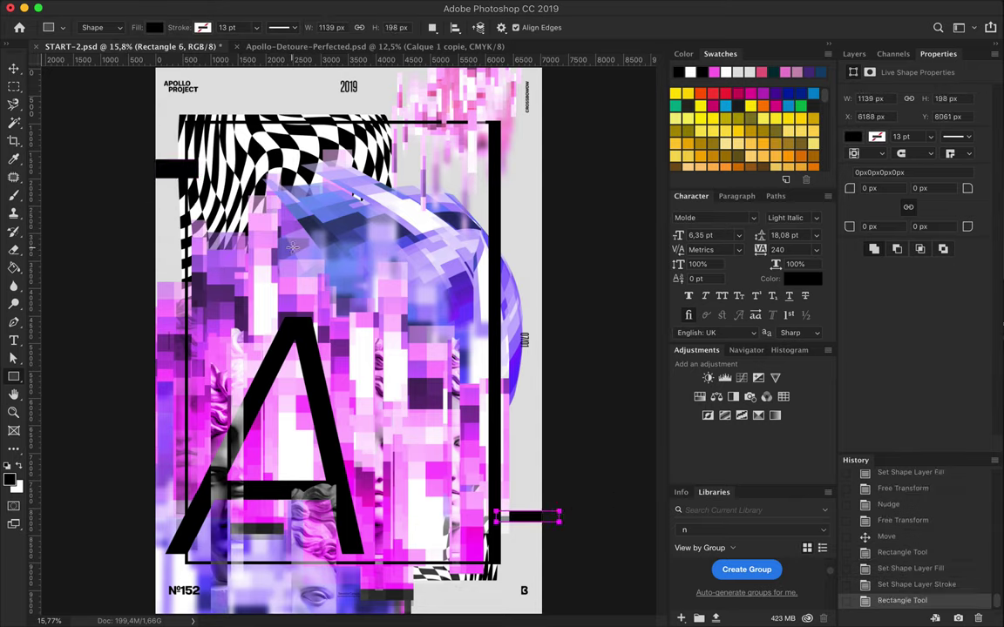
{"action": "key", "text": "v"}
Draw a thin black Rectangle 7 line along the frame's bottom and move it above Layer 19.
{"action": "key", "text": "u"}
{"action": "left_click_drag", "start_coordinate": [185, 564], "coordinate": [501, 570]}
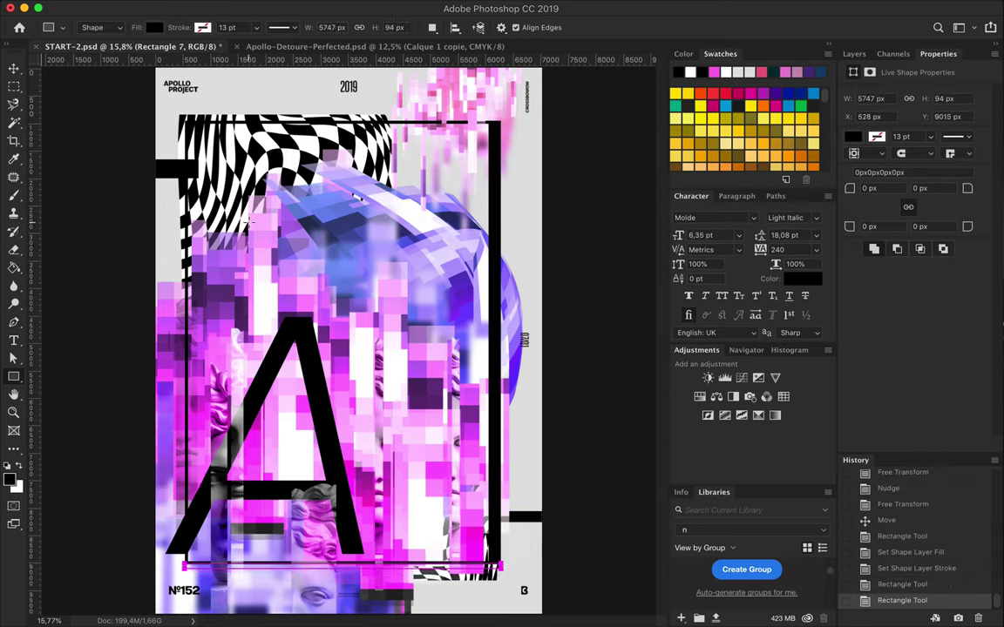
{"action": "left_click", "coordinate": [855, 54]}
{"action": "left_click_drag", "start_coordinate": [902, 242], "coordinate": [902, 153]}
{"action": "key", "text": "v"}
{"action": "scroll", "coordinate": [514, 544], "scroll_direction": "up", "scroll_amount": 3, "text": "alt"}
{"action": "scroll", "coordinate": [483, 312], "scroll_direction": "up", "scroll_amount": 3}
{"action": "scroll", "coordinate": [523, 296], "scroll_direction": "up", "scroll_amount": 2}
{"action": "key", "text": "Down"}
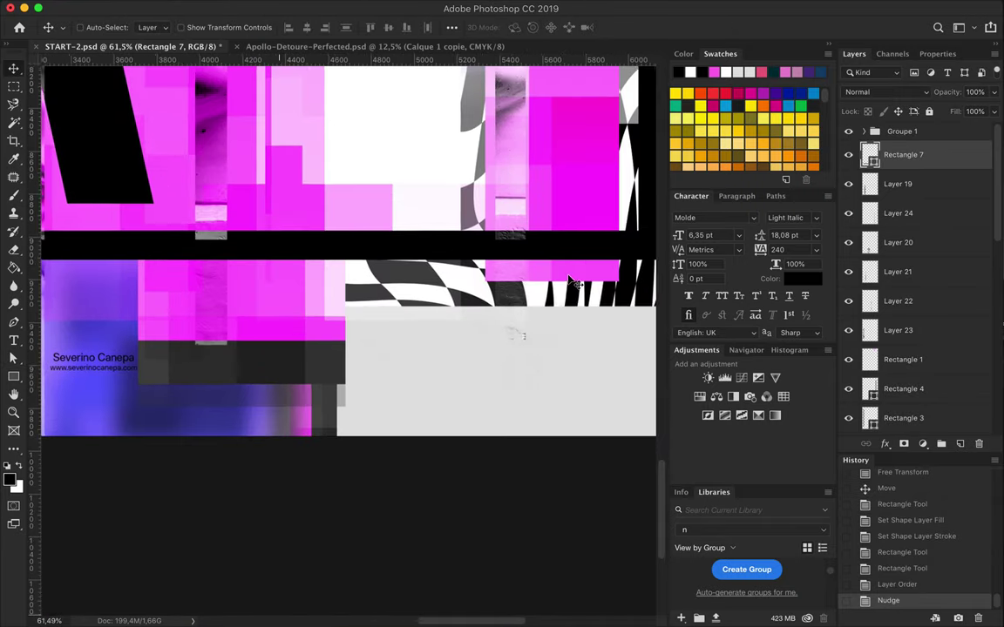
Free Transform the Rectangle 7 line to fit the frame's bottom edge.
{"action": "scroll", "coordinate": [562, 280], "scroll_direction": "left", "scroll_amount": 5}
{"action": "scroll", "coordinate": [556, 279], "scroll_direction": "left", "scroll_amount": 10}
{"action": "scroll", "coordinate": [556, 279], "scroll_direction": "left", "scroll_amount": 10}
{"action": "key", "text": "ctrl+t"}
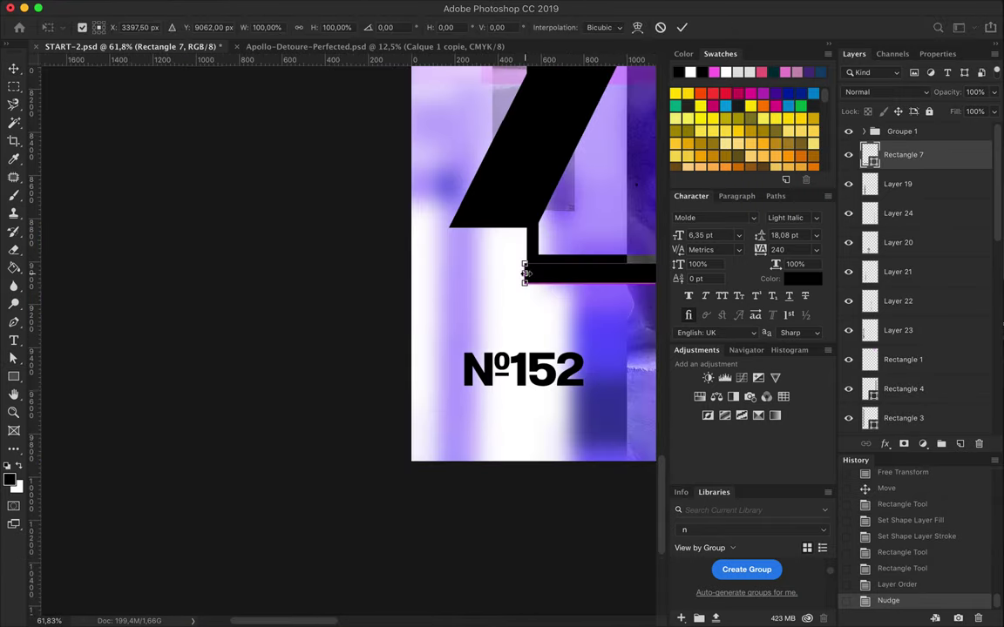
{"action": "scroll", "coordinate": [548, 277], "scroll_direction": "up", "scroll_amount": 2}
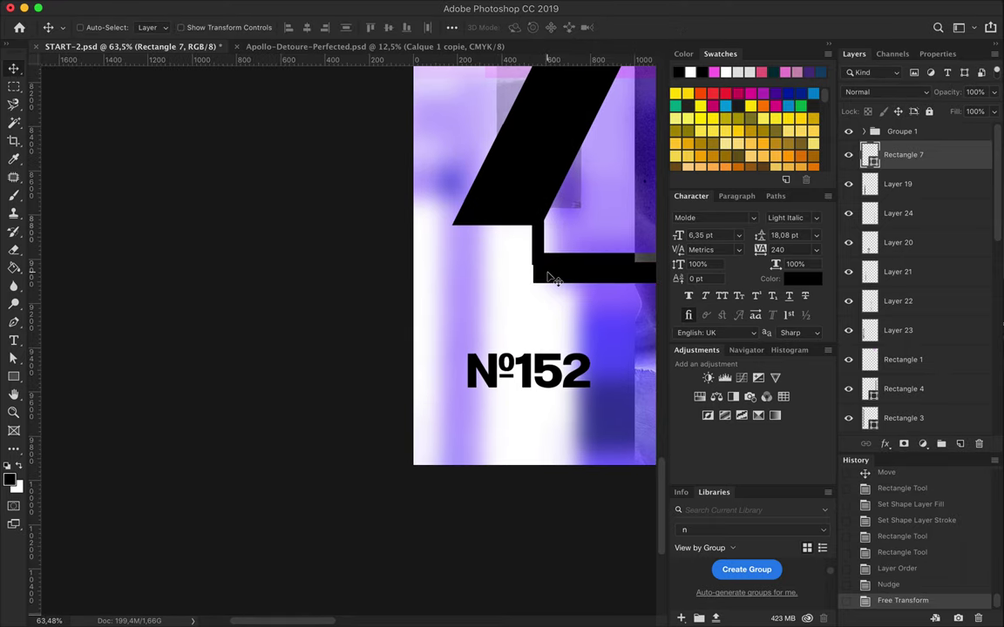
{"action": "scroll", "coordinate": [548, 277], "scroll_direction": "up", "scroll_amount": 3}
{"action": "key", "text": "Return"}
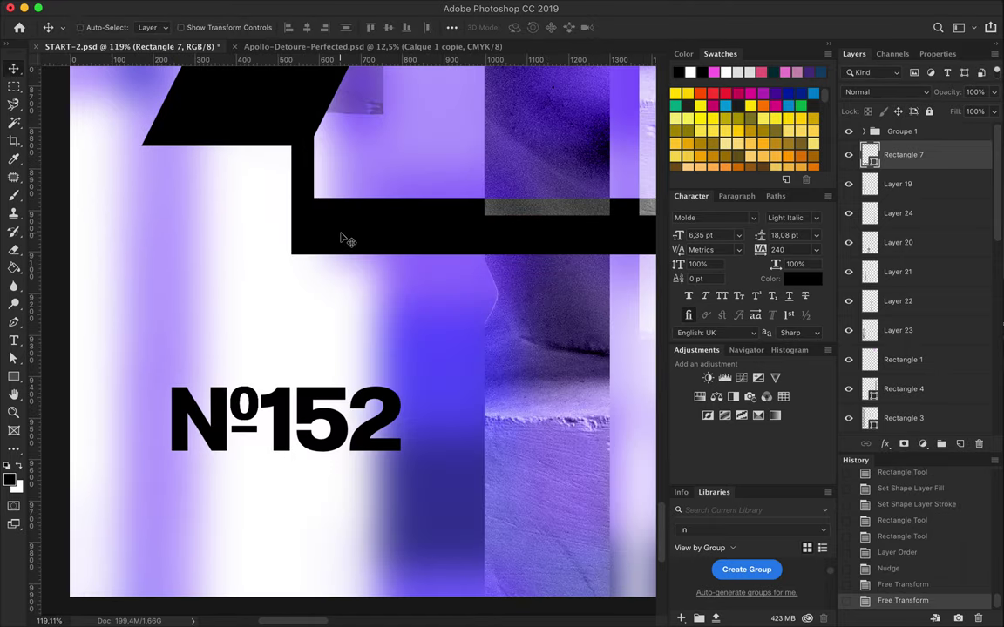
{"action": "key", "text": "ctrl+0"}
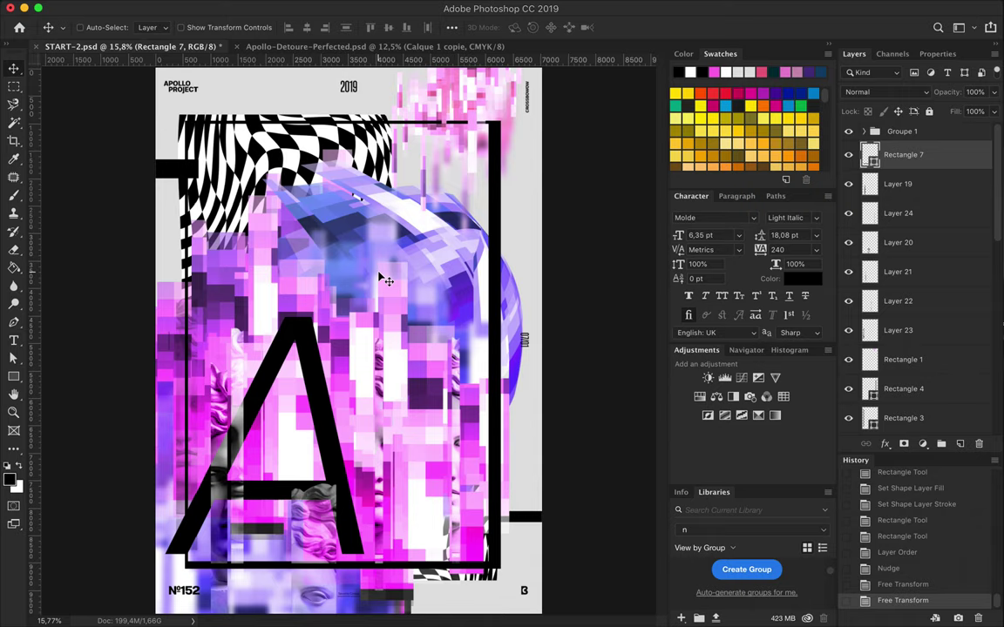
{"action": "left_click", "coordinate": [373, 311]}
Shrink the Rectangle 2 copy 4 block, and Rectangle 2 copy 2 to about two-thirds size.
{"action": "key", "text": "ctrl+t"}
{"action": "key", "text": "ctrl+minus"}
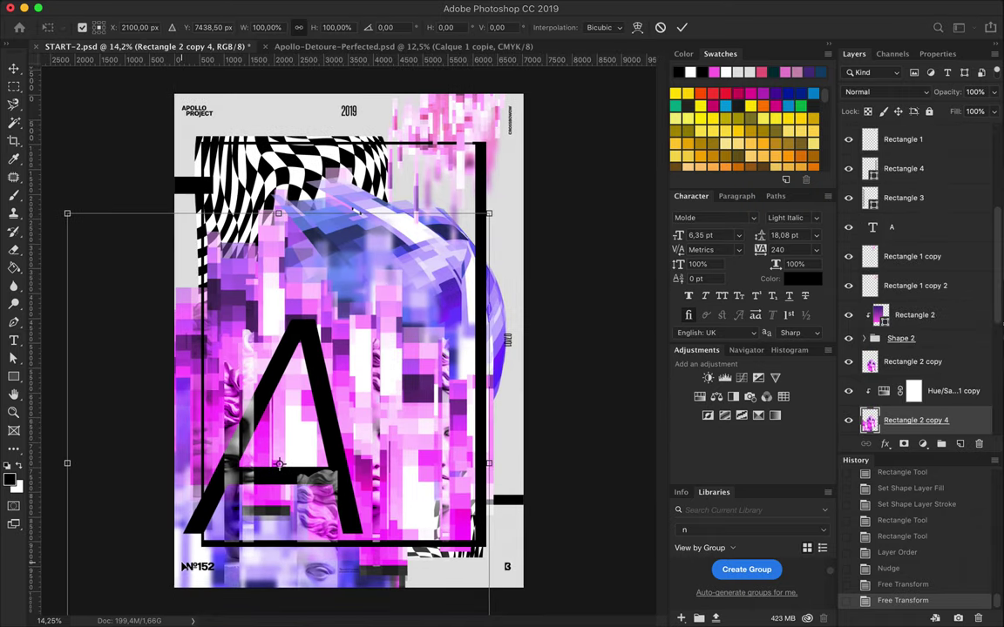
{"action": "key", "text": "ctrl+minus"}
{"action": "mouse_move", "coordinate": [141, 615]}
{"action": "left_mouse_down"}
{"action": "mouse_move", "coordinate": [190, 520]}
{"action": "mouse_move", "coordinate": [199, 545]}
{"action": "left_mouse_up"}
{"action": "key", "text": "Return"}
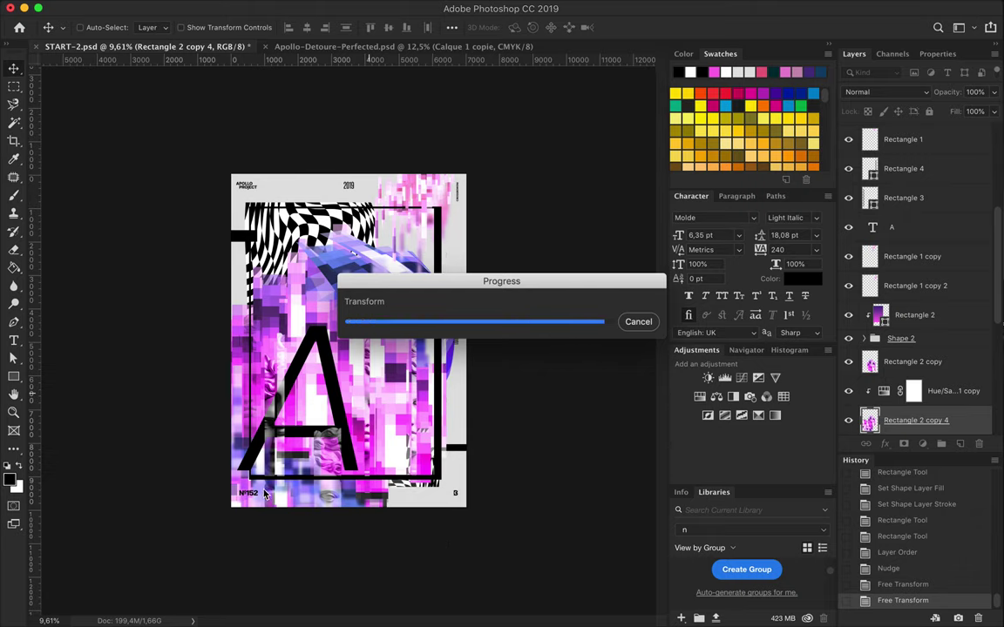
{"action": "left_click", "coordinate": [214, 462], "text": "ctrl"}
{"action": "key", "text": "ctrl+t"}
{"action": "scroll", "coordinate": [546, 490], "scroll_direction": "down", "scroll_amount": 1}
{"action": "left_click_drag", "start_coordinate": [175, 601], "coordinate": [235, 517]}
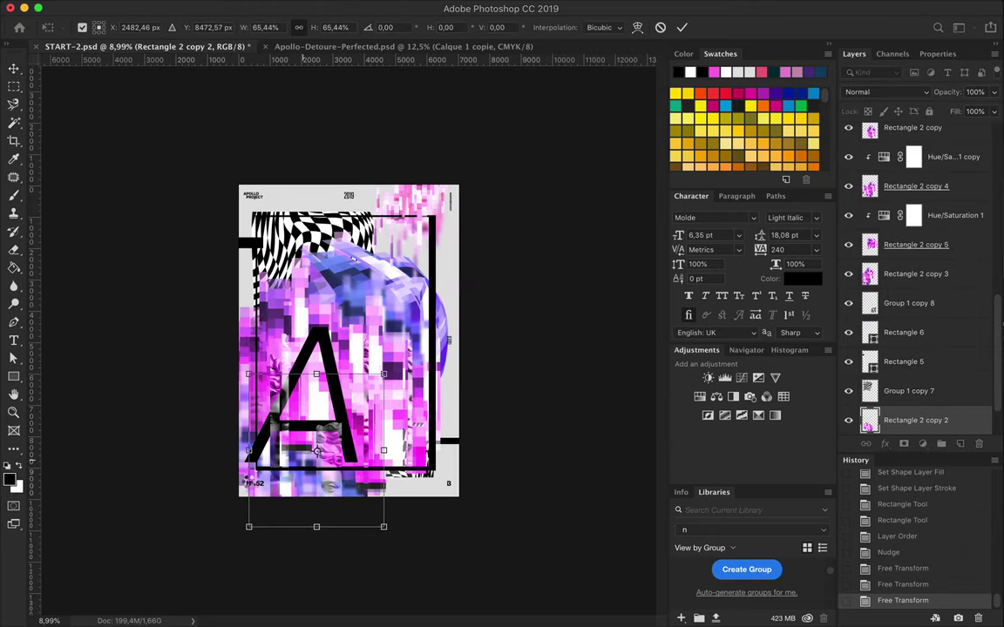
{"action": "key", "text": "Return"}
Shrink the Rectangle 2 copy 3 glitch block to about 88 percent.
{"action": "left_click", "coordinate": [251, 487], "text": "ctrl"}
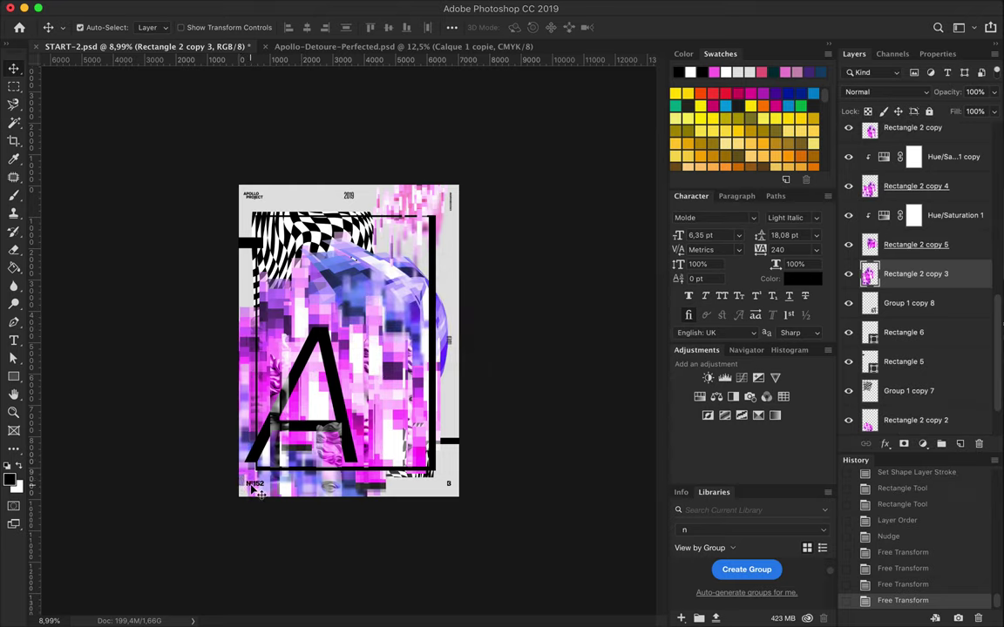
{"action": "key", "text": "ctrl+t"}
{"action": "left_click_drag", "start_coordinate": [146, 545], "coordinate": [178, 504]}
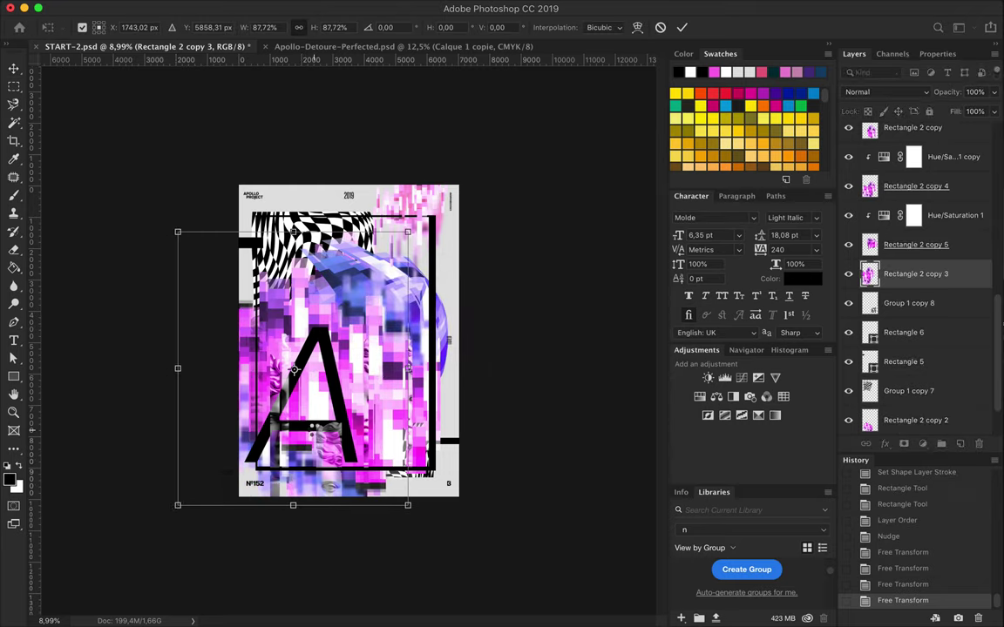
{"action": "key", "text": "Return"}
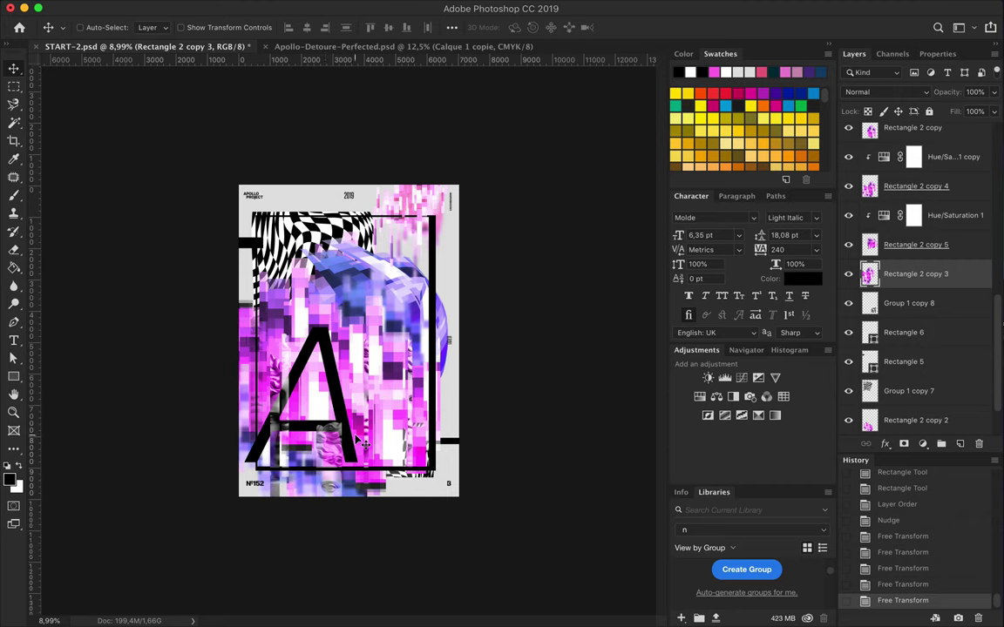
{"action": "key", "text": "ctrl+plus"}
Move the Group 1 copy 8 checkered copy into Shape 2, above Rectangle 2 copy.
{"action": "key", "text": "alt+bracketleft"}
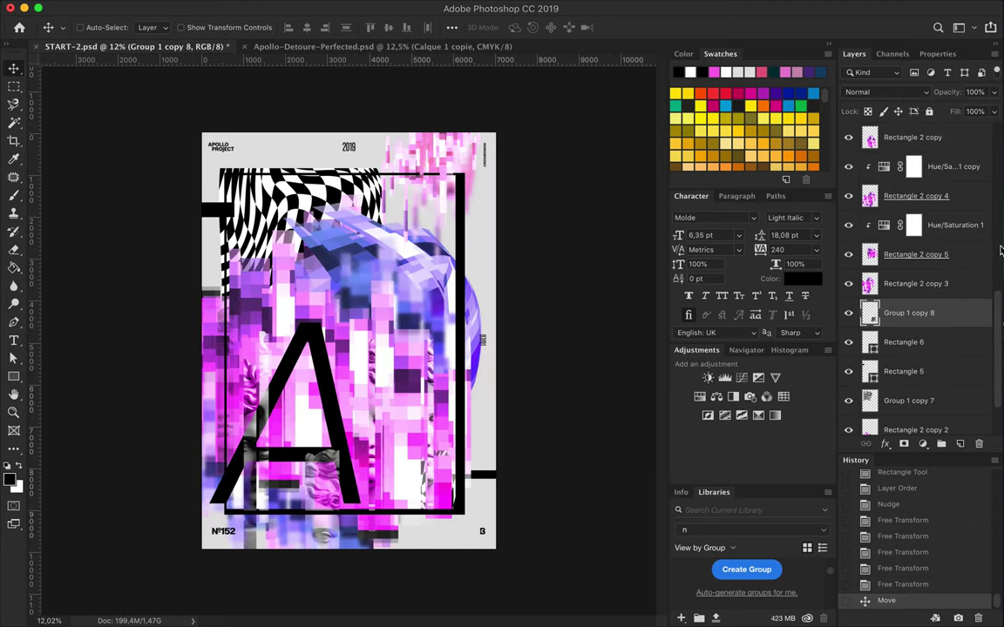
{"action": "left_click_drag", "start_coordinate": [909, 313], "coordinate": [909, 157]}
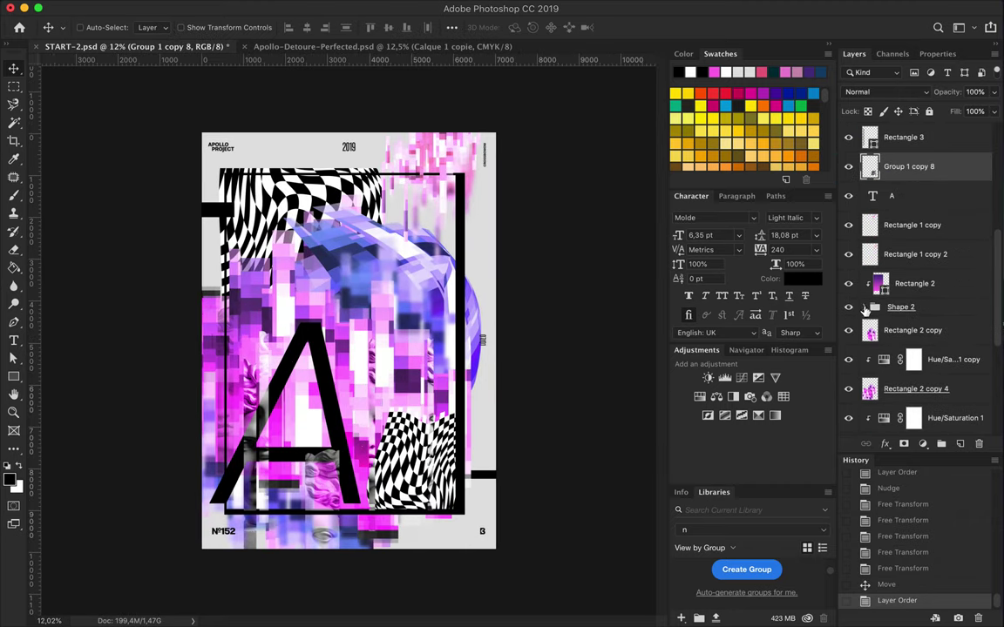
{"action": "left_click", "coordinate": [866, 308]}
{"action": "left_click_drag", "start_coordinate": [909, 165], "coordinate": [906, 383]}
{"action": "left_click_drag", "start_coordinate": [906, 201], "coordinate": [906, 408]}
{"action": "scroll", "coordinate": [910, 333], "scroll_direction": "down", "scroll_amount": 3}
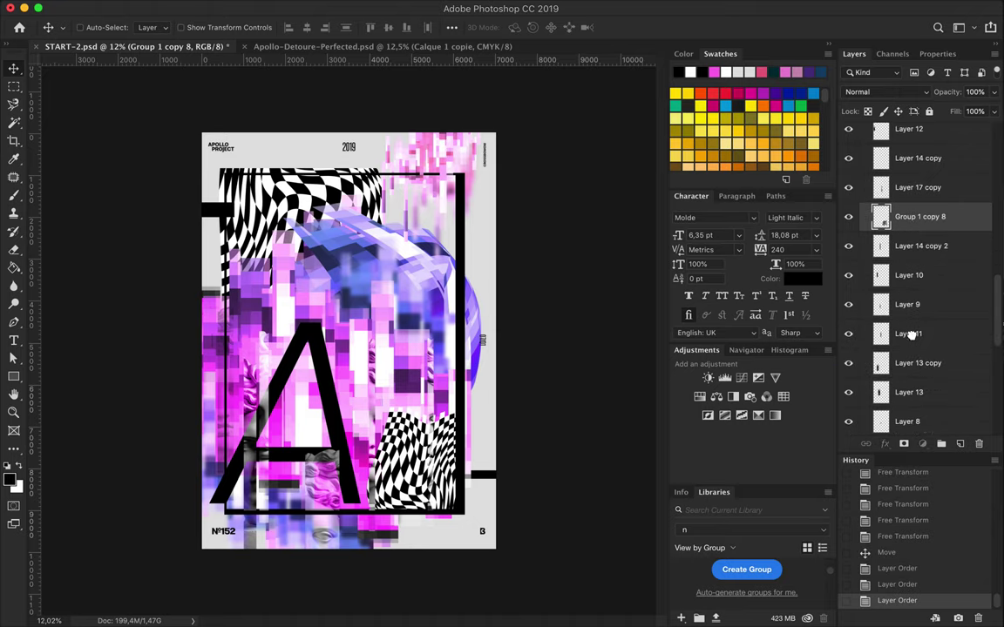
{"action": "left_click_drag", "start_coordinate": [909, 216], "coordinate": [913, 357]}
{"action": "left_click", "coordinate": [322, 231]}
{"action": "scroll", "coordinate": [915, 262], "scroll_direction": "up", "scroll_amount": 5}
{"action": "scroll", "coordinate": [915, 262], "scroll_direction": "up", "scroll_amount": 5}
Narrow the Rectangle 2 and Rectangle 2 copy 4 blocks from their left sides.
{"action": "left_click", "coordinate": [915, 304]}
{"action": "left_click", "coordinate": [915, 279]}
{"action": "key", "text": "ctrl+t"}
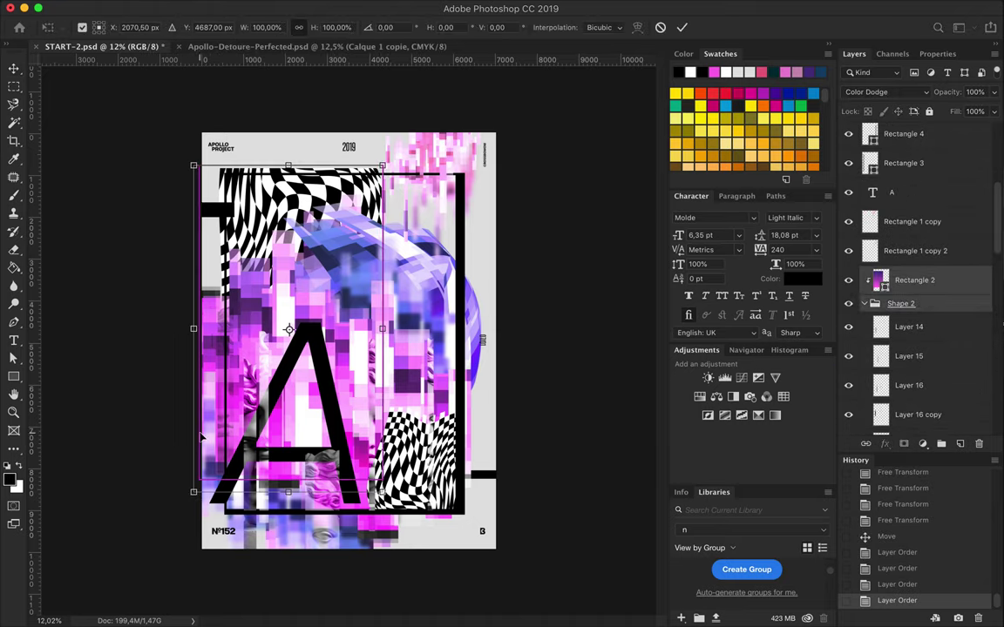
{"action": "left_click_drag", "start_coordinate": [205, 330], "coordinate": [216, 329]}
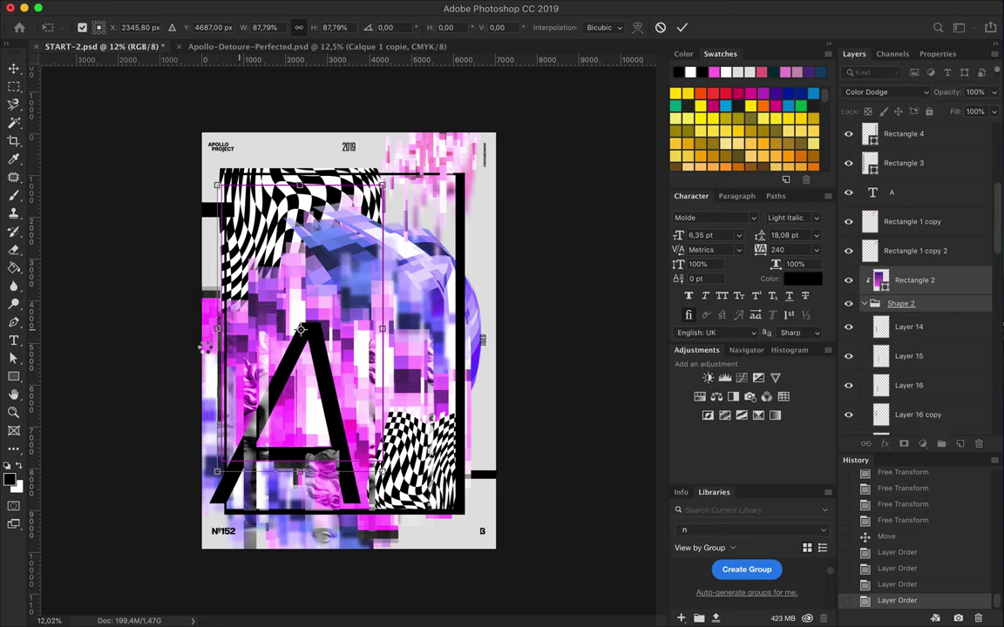
{"action": "key", "text": "Return"}
{"action": "left_click", "coordinate": [185, 308]}
{"action": "key", "text": "ctrl+t"}
{"action": "left_click_drag", "start_coordinate": [157, 392], "coordinate": [192, 413]}
{"action": "key", "text": "Return"}
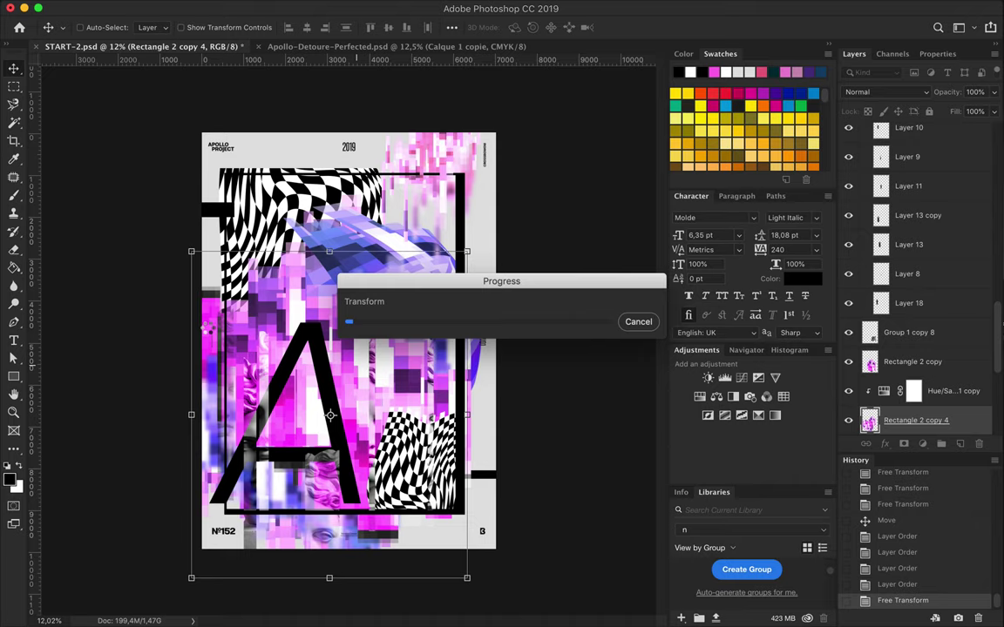
Shrink Rectangle 2 copy 3 to about 87 percent and begin scaling the letter A down.
{"action": "left_click", "coordinate": [185, 296]}
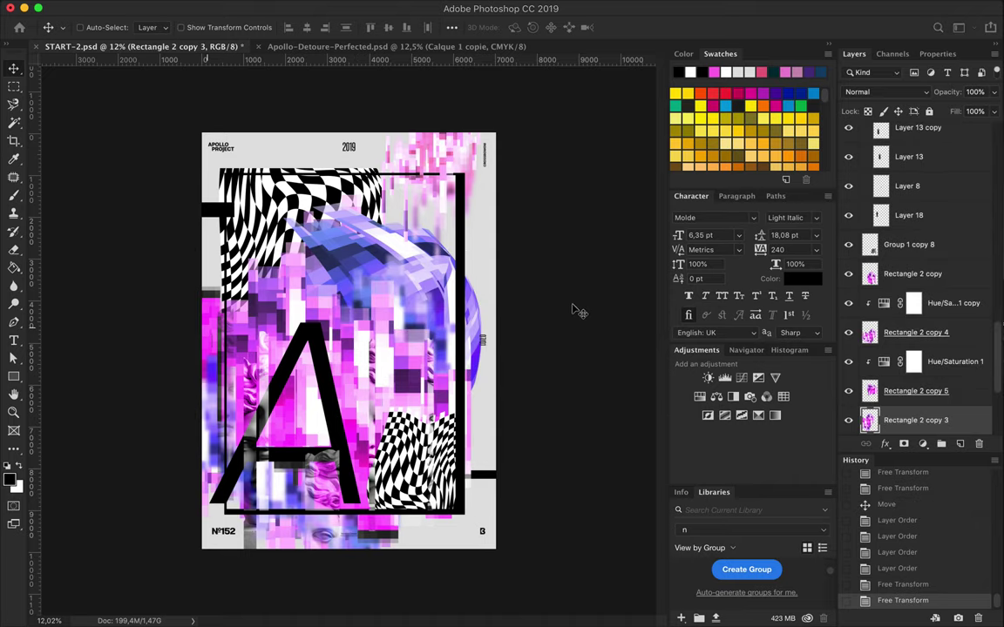
{"action": "key", "text": "ctrl+t"}
{"action": "mouse_move", "coordinate": [115, 499]}
{"action": "left_mouse_down"}
{"action": "mouse_move", "coordinate": [163, 528]}
{"action": "mouse_move", "coordinate": [161, 512]}
{"action": "left_mouse_up"}
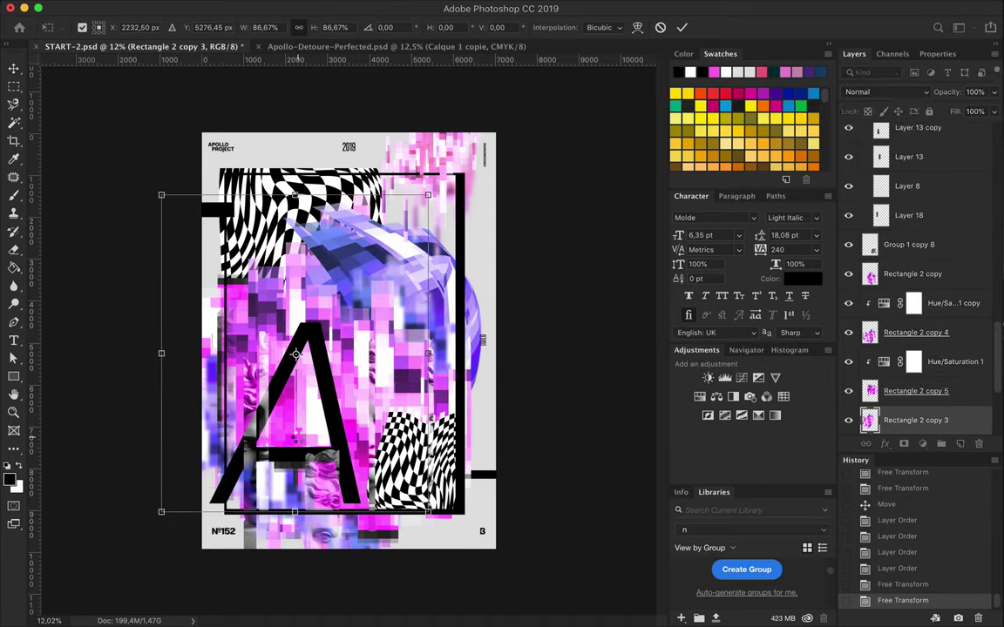
{"action": "key", "text": "Return"}
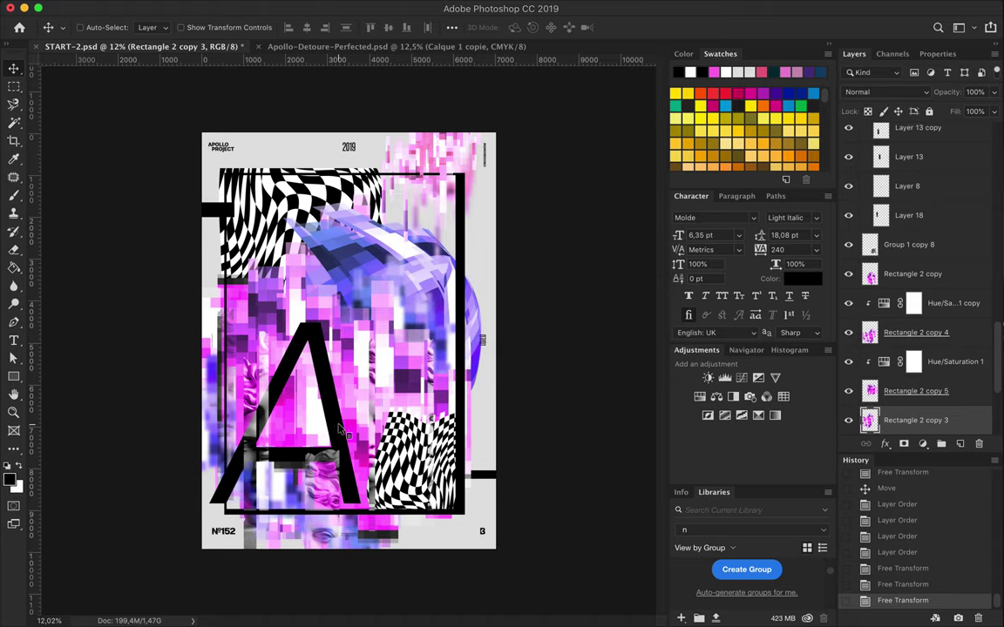
{"action": "left_click", "coordinate": [301, 384], "text": "ctrl"}
{"action": "key", "text": "ctrl+t"}
{"action": "left_click_drag", "start_coordinate": [184, 511], "coordinate": [288, 420]}
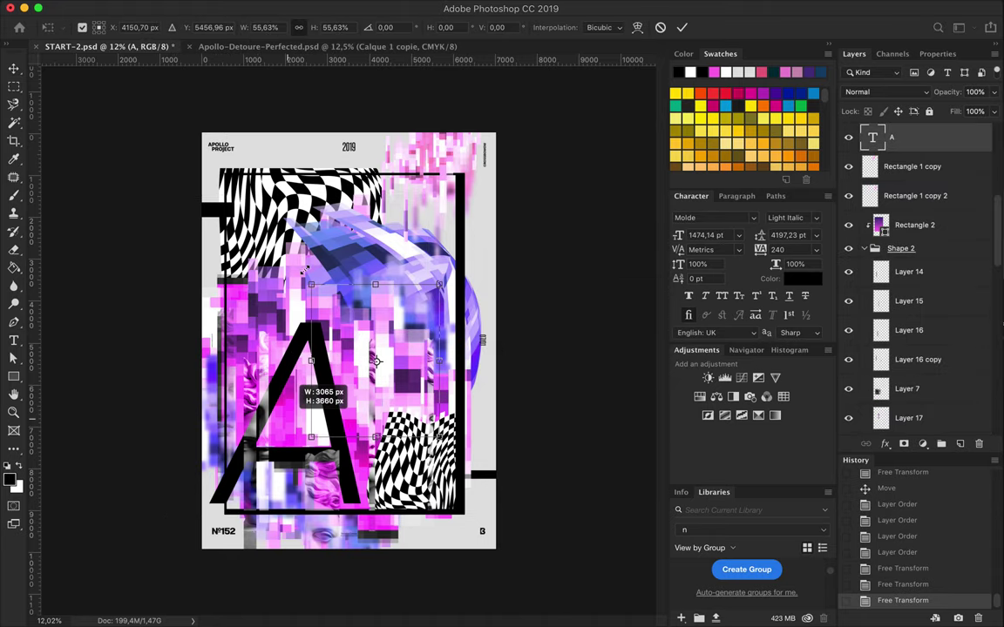
Flip the A upside down, move it toward the top right, and lower its layer below Group 1 copy 8.
{"action": "left_click_drag", "start_coordinate": [306, 272], "coordinate": [392, 324]}
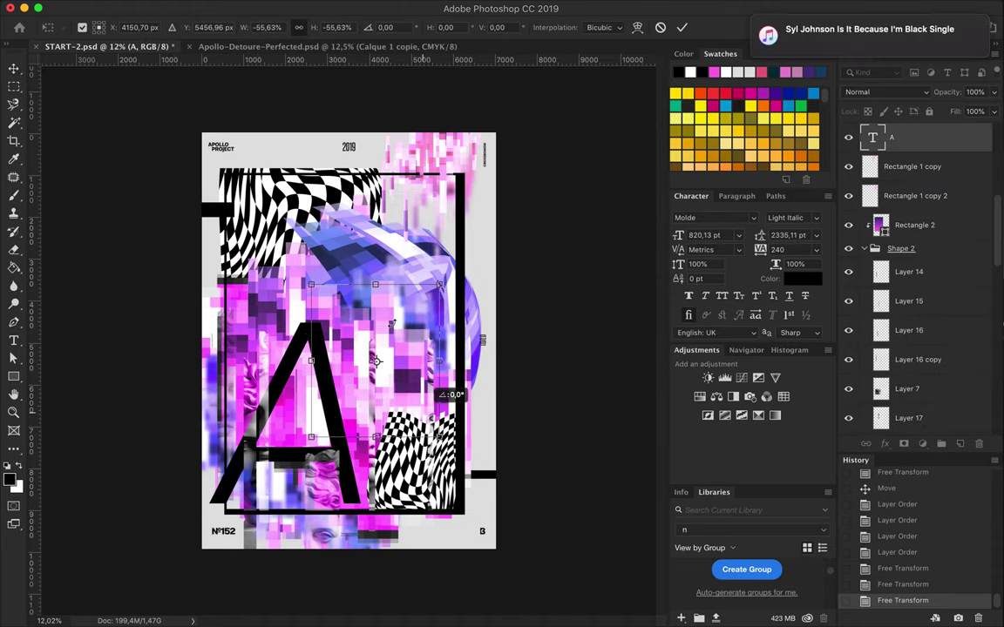
{"action": "key", "text": "Return"}
{"action": "left_click_drag", "start_coordinate": [420, 344], "coordinate": [427, 175]}
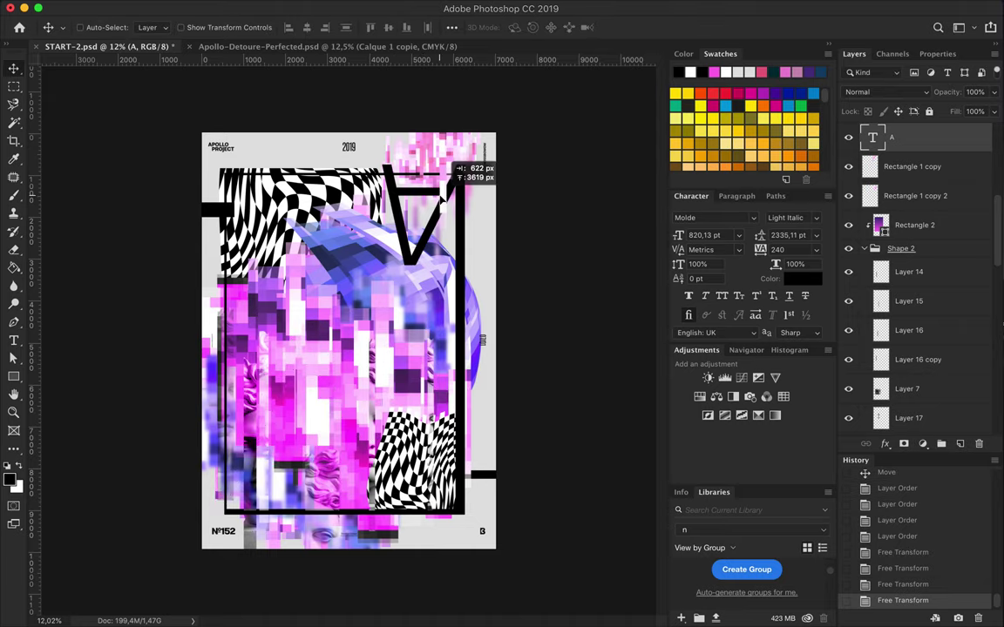
{"action": "mouse_move", "coordinate": [924, 138]}
{"action": "left_mouse_down"}
{"action": "mouse_move", "coordinate": [955, 287]}
{"action": "mouse_move", "coordinate": [910, 354]}
{"action": "mouse_move", "coordinate": [917, 201]}
{"action": "left_mouse_up"}
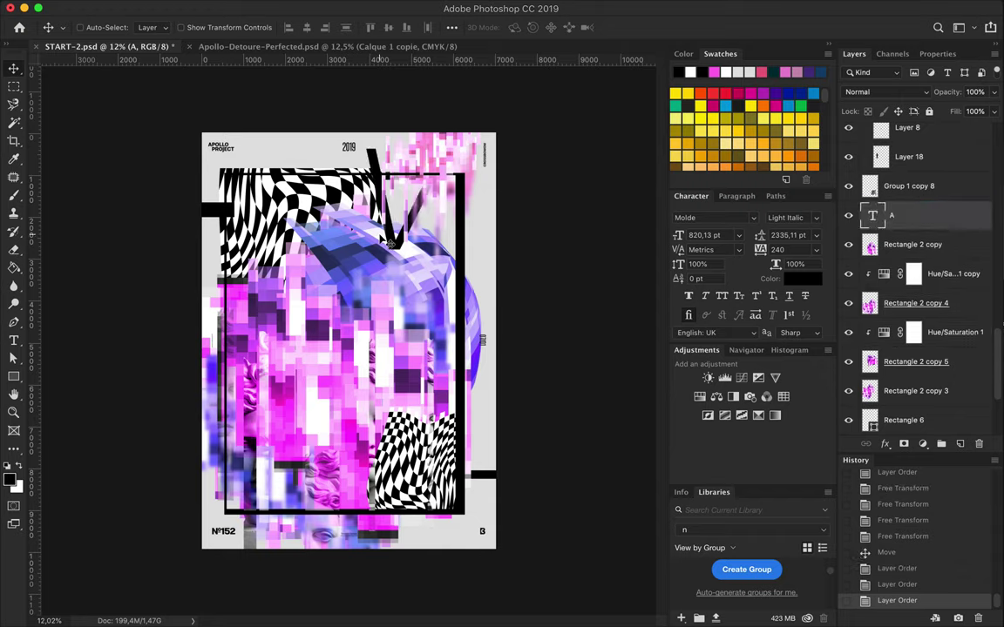
{"action": "left_click", "coordinate": [913, 168]}
{"action": "left_click", "coordinate": [915, 361], "text": "ctrl"}
{"action": "key", "text": "ctrl+t"}
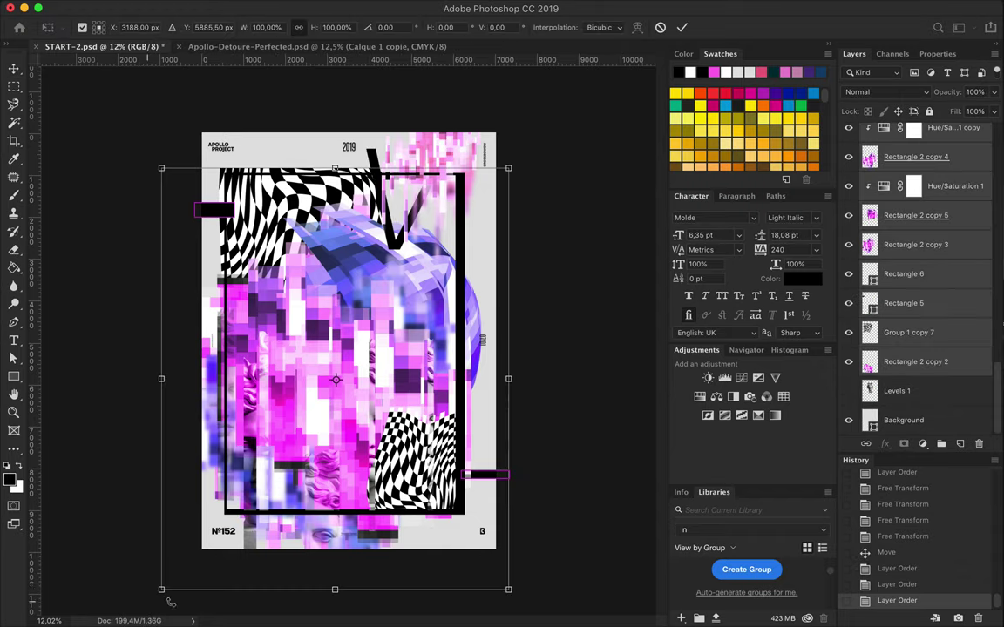
Scale the frame artwork to about 81%, shift it left, and reposition the small black bars.
{"action": "left_click_drag", "start_coordinate": [163, 601], "coordinate": [185, 547]}
{"action": "left_click_drag", "start_coordinate": [193, 167], "coordinate": [226, 209]}
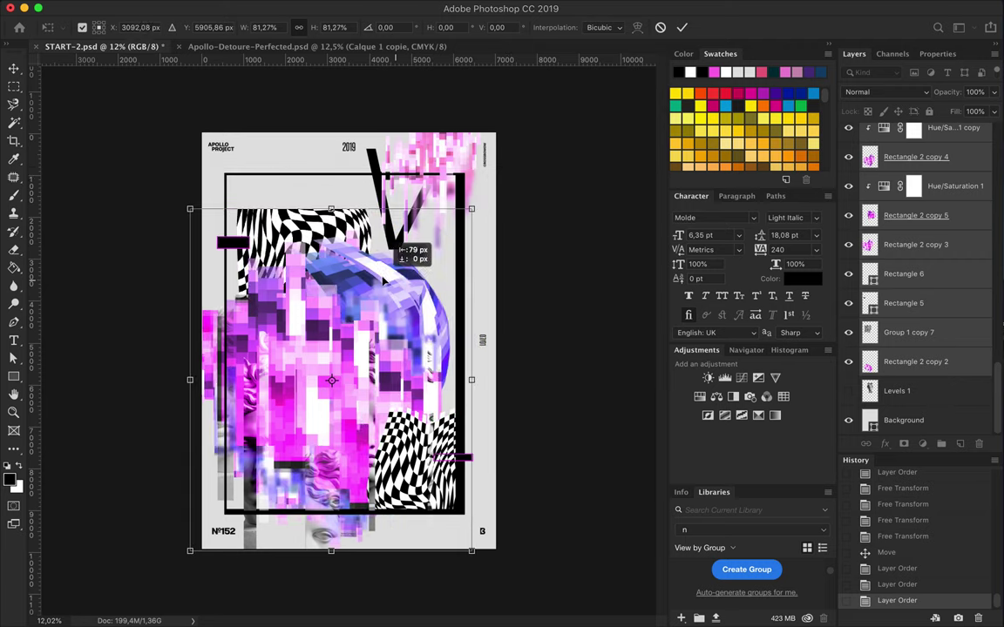
{"action": "left_click_drag", "start_coordinate": [438, 278], "coordinate": [397, 275]}
{"action": "key", "text": "Return"}
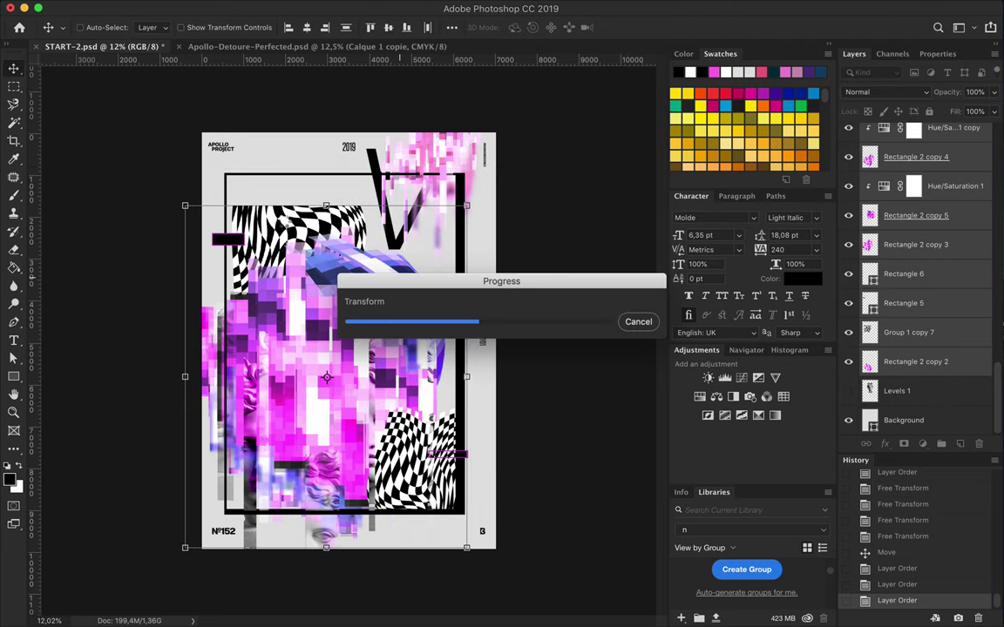
{"action": "left_click_drag", "start_coordinate": [229, 241], "coordinate": [218, 244]}
{"action": "mouse_move", "coordinate": [466, 454]}
{"action": "left_mouse_down"}
{"action": "mouse_move", "coordinate": [475, 463]}
{"action": "mouse_move", "coordinate": [490, 454]}
{"action": "left_mouse_up"}
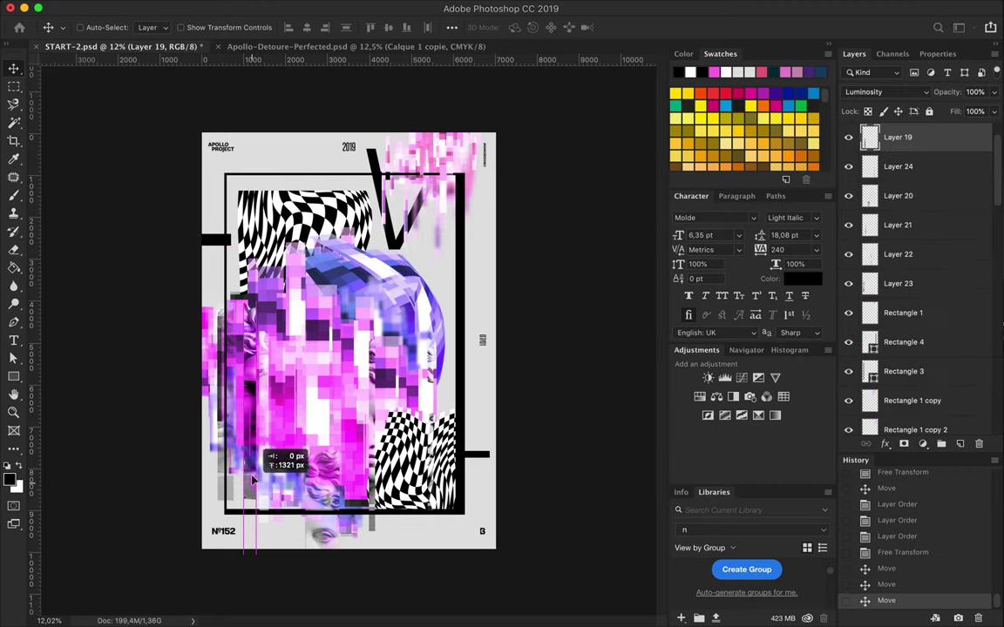
{"action": "left_click_drag", "start_coordinate": [261, 419], "coordinate": [329, 501]}
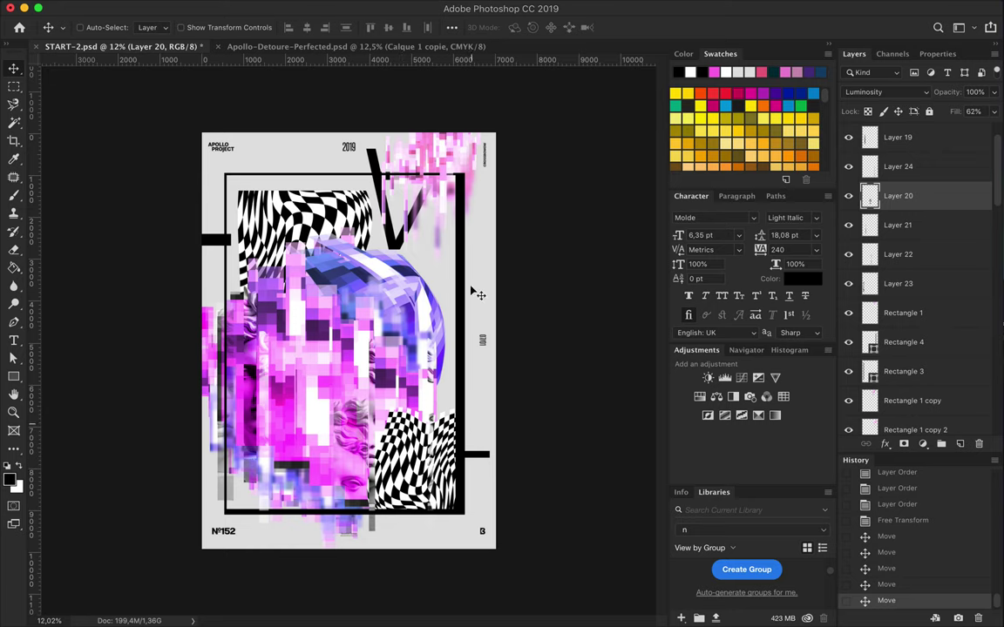
{"action": "scroll", "coordinate": [473, 287], "scroll_direction": "up", "scroll_amount": 1}
Transform the Rectangle 2 copy 5 magenta arc, moving it up and right.
{"action": "left_click", "coordinate": [474, 260]}
{"action": "left_click", "coordinate": [915, 420]}
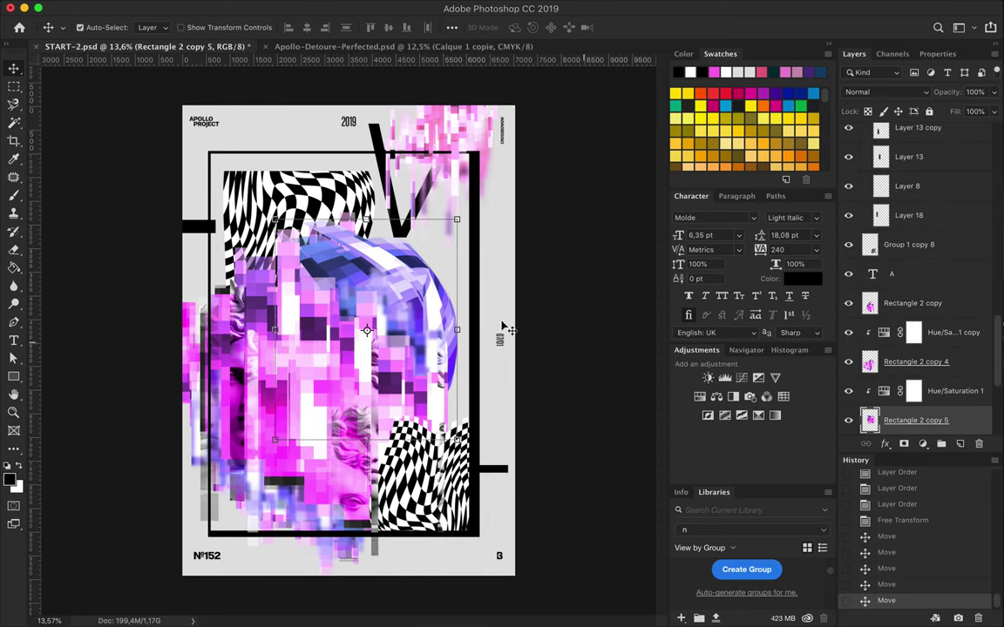
{"action": "key", "text": "ctrl+t"}
{"action": "left_click_drag", "start_coordinate": [393, 338], "coordinate": [421, 273]}
{"action": "key", "text": "Return"}
Shift the Group 1 copy 8 pink pieces and duplicate Group 1 copy 7 as Group 1 copy 9.
{"action": "left_click", "coordinate": [380, 454]}
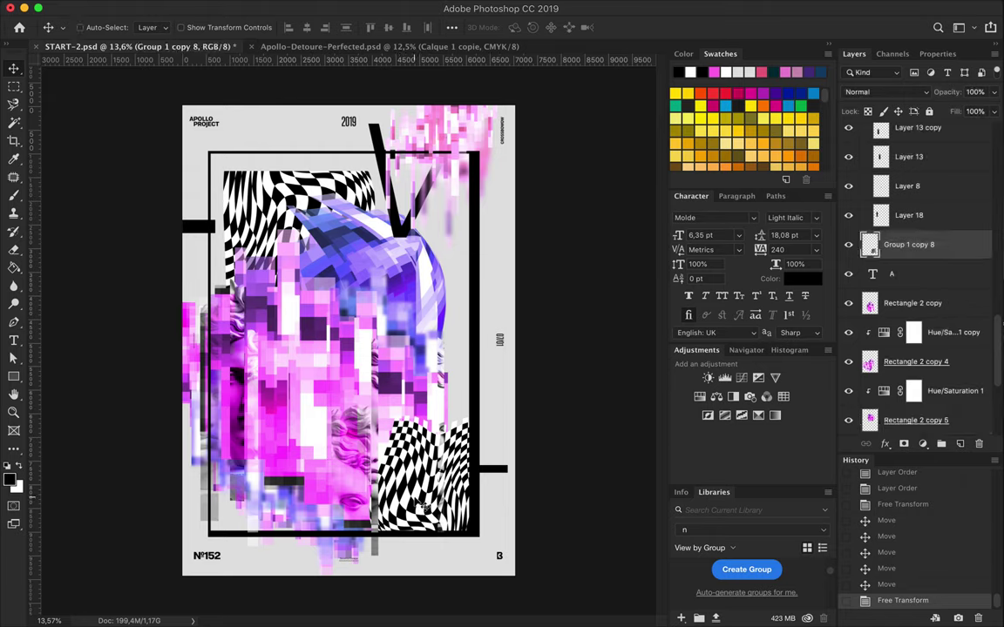
{"action": "left_click_drag", "start_coordinate": [462, 136], "coordinate": [475, 375]}
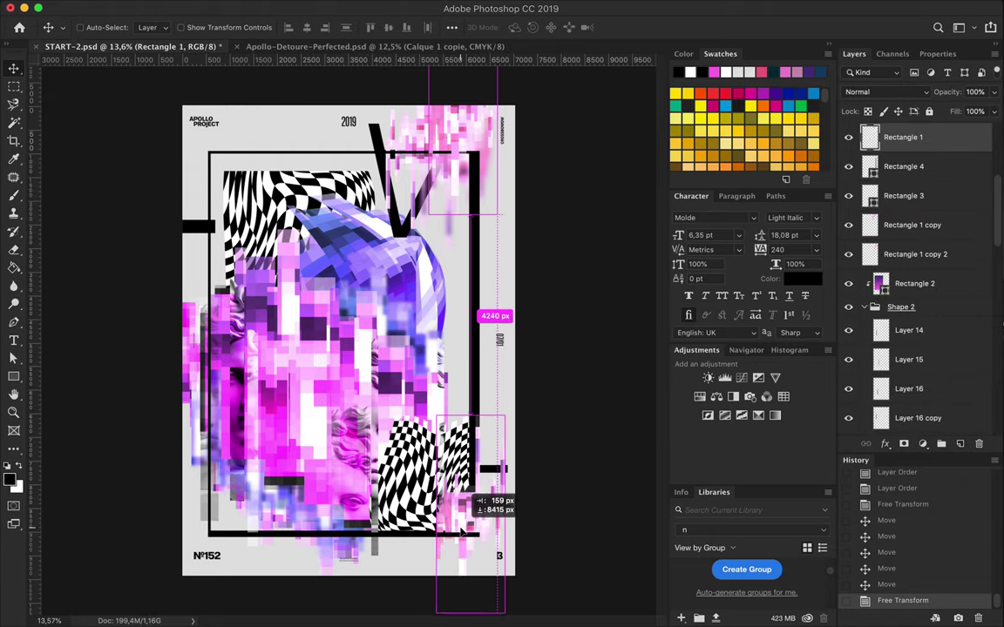
{"action": "left_click", "coordinate": [235, 173]}
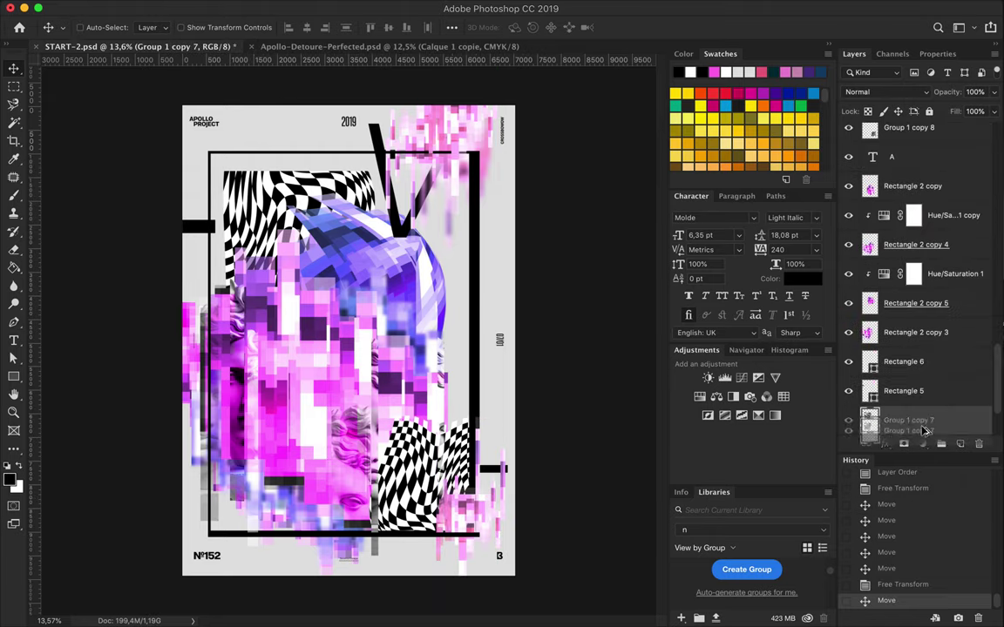
{"action": "left_click_drag", "start_coordinate": [924, 435], "coordinate": [924, 427]}
{"action": "left_click", "coordinate": [342, 7]}
{"action": "mouse_move", "coordinate": [348, 173]}
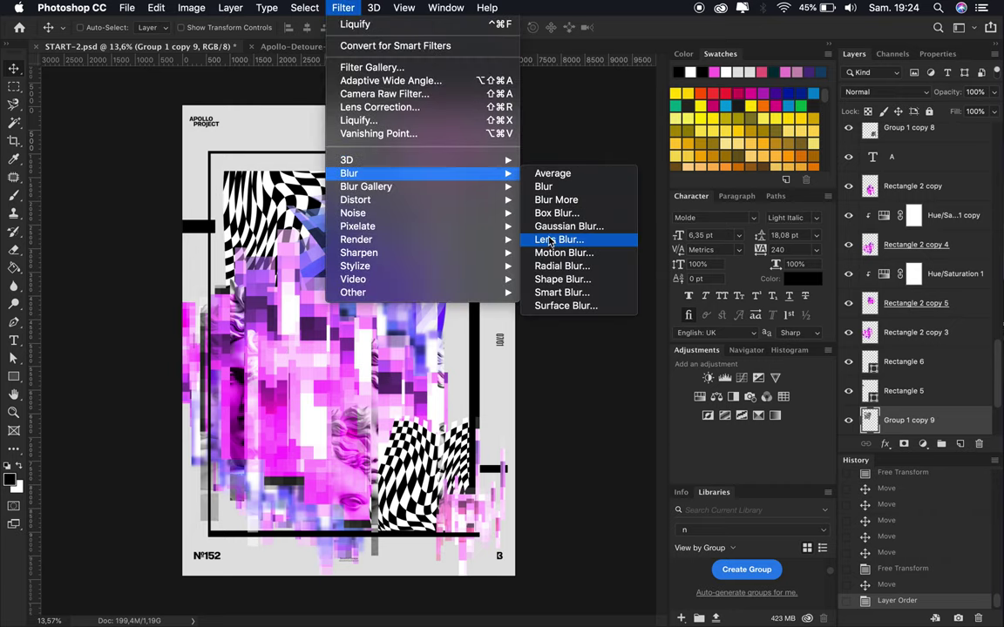
Apply a 44.4 px Gaussian Blur to the checkerboard copy, offset it, then delete it.
{"action": "left_click", "coordinate": [549, 228]}
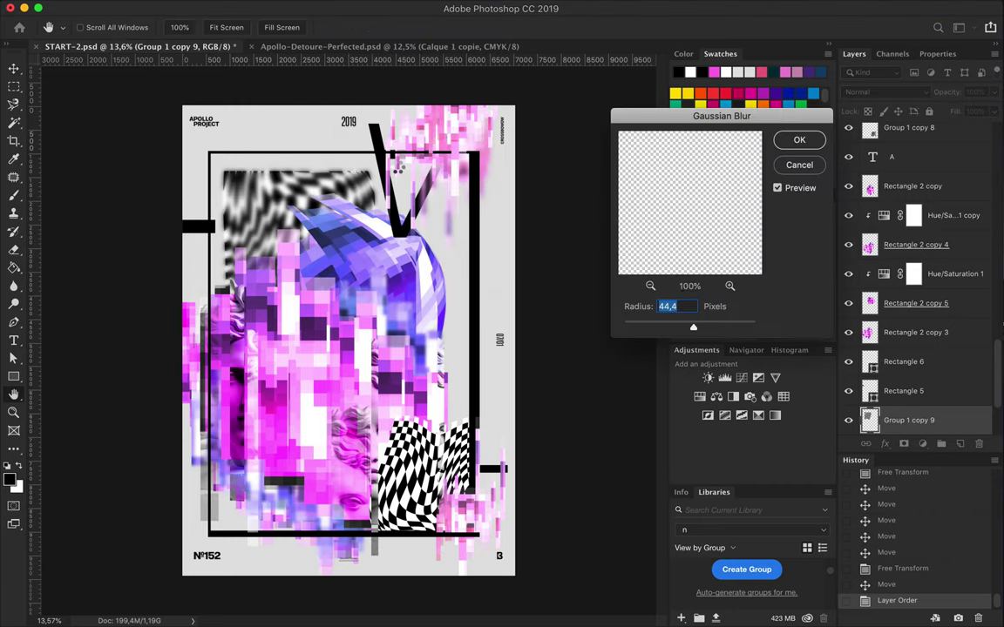
{"action": "key", "text": "Return"}
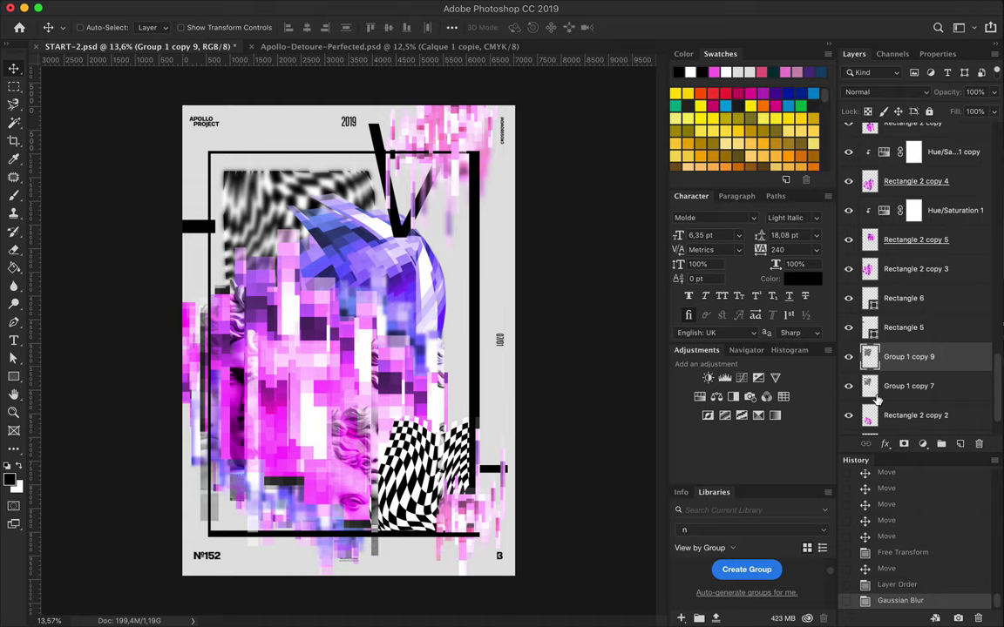
{"action": "left_click_drag", "start_coordinate": [909, 357], "coordinate": [905, 385]}
{"action": "left_click_drag", "start_coordinate": [254, 127], "coordinate": [273, 171]}
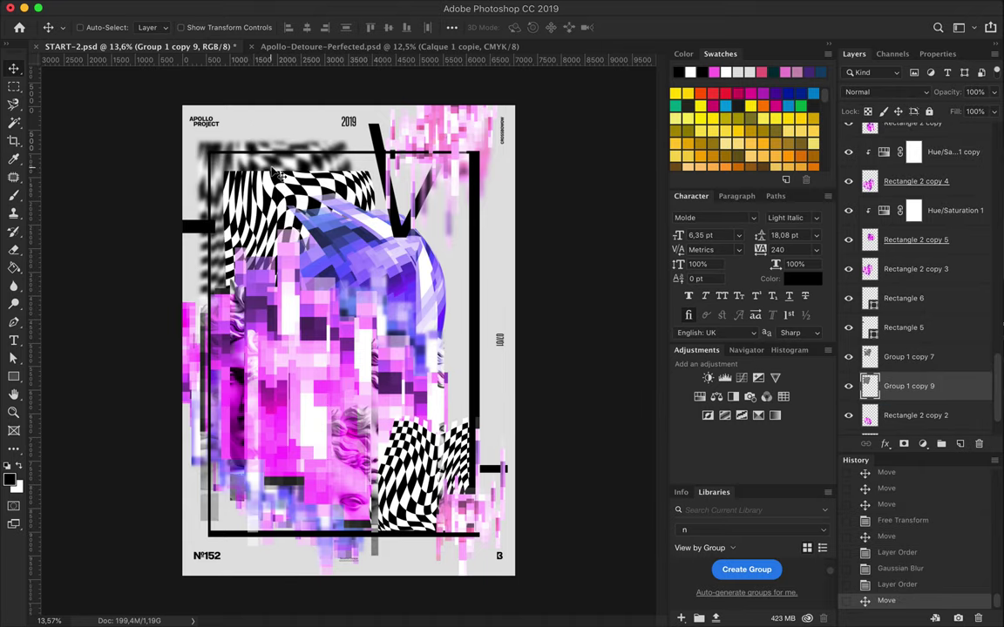
{"action": "key", "text": "BackSpace"}
Duplicate Layer 7, blur the copy in Multiply mode, and lower the checkerboard about 46 px.
{"action": "left_click_drag", "start_coordinate": [266, 322], "coordinate": [307, 371]}
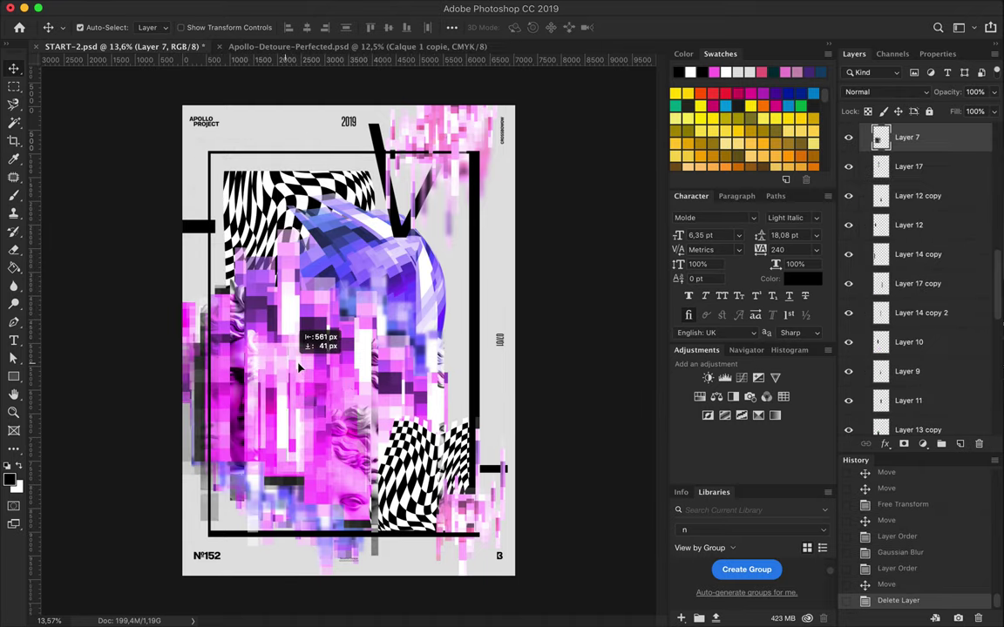
{"action": "left_click_drag", "start_coordinate": [929, 144], "coordinate": [910, 167]}
{"action": "left_click", "coordinate": [346, 9]}
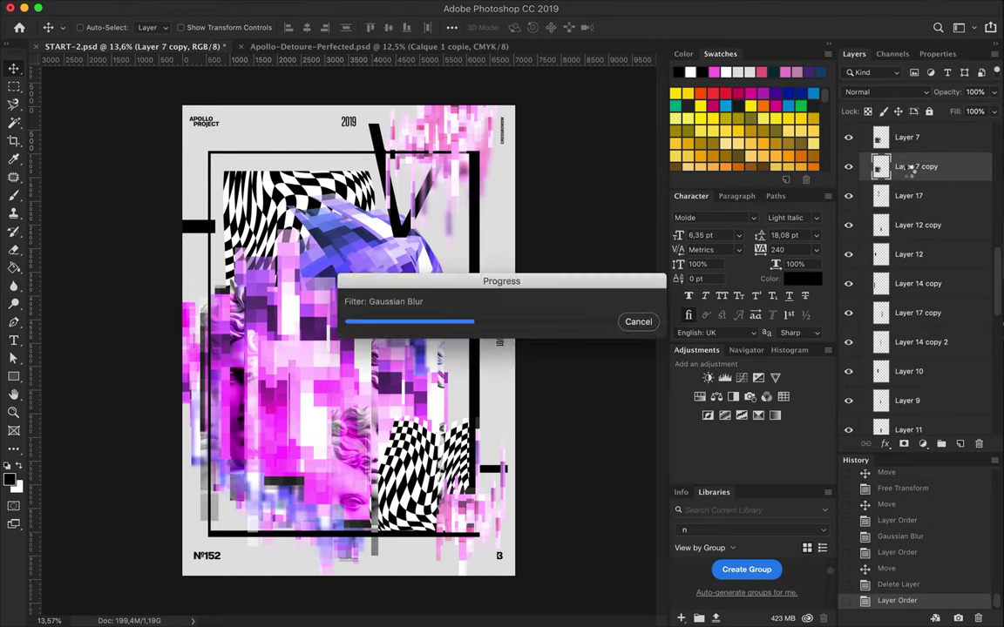
{"action": "left_click", "coordinate": [882, 91]}
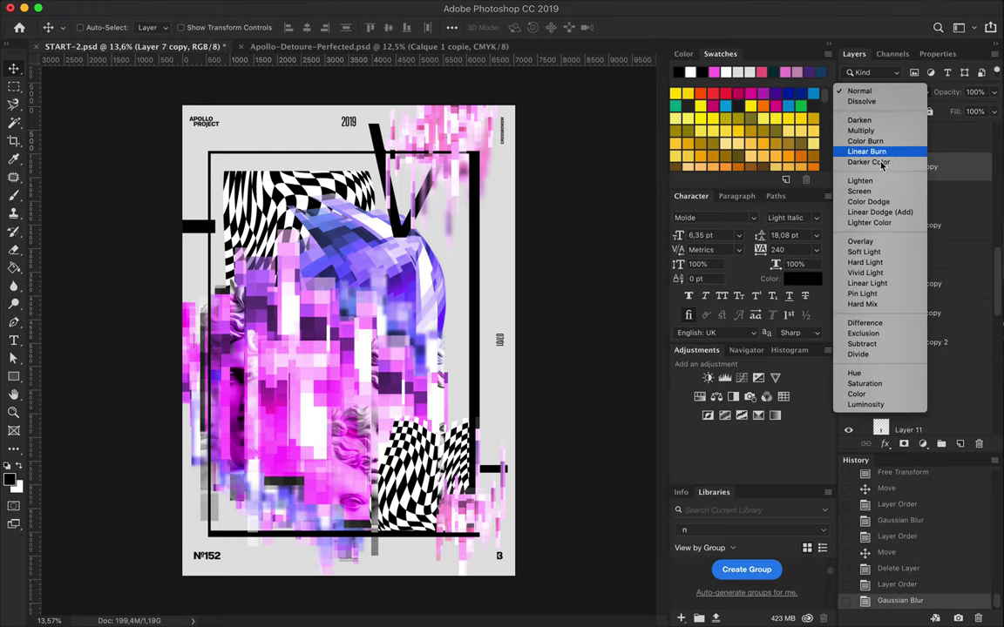
{"action": "key", "text": "Escape"}
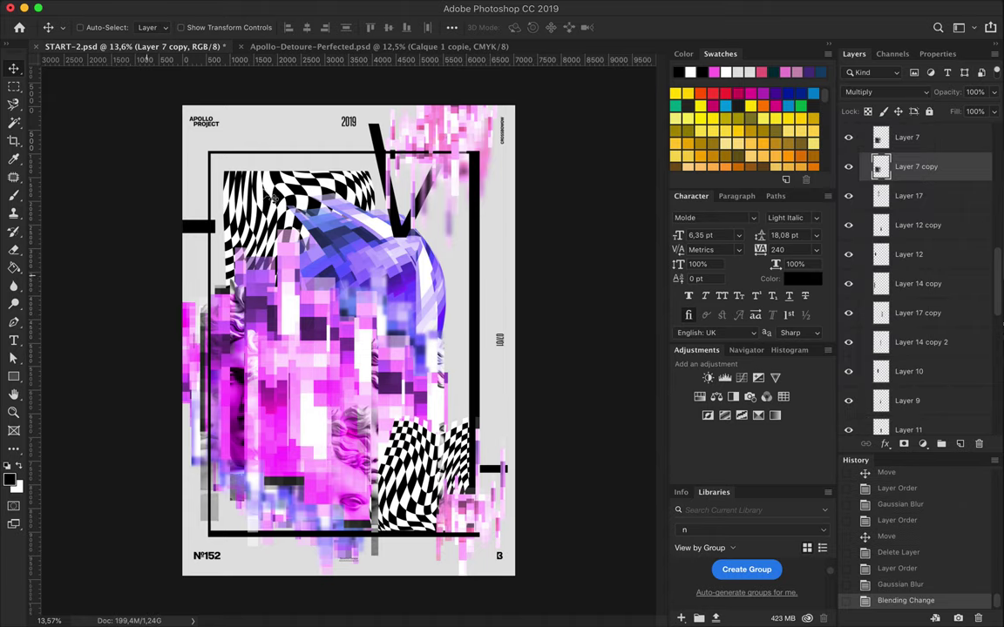
{"action": "left_click_drag", "start_coordinate": [253, 188], "coordinate": [252, 229]}
Draw a rectangle across the poster's middle and move Rectangle 8 just below Groupe 1.
{"action": "key", "text": "a"}
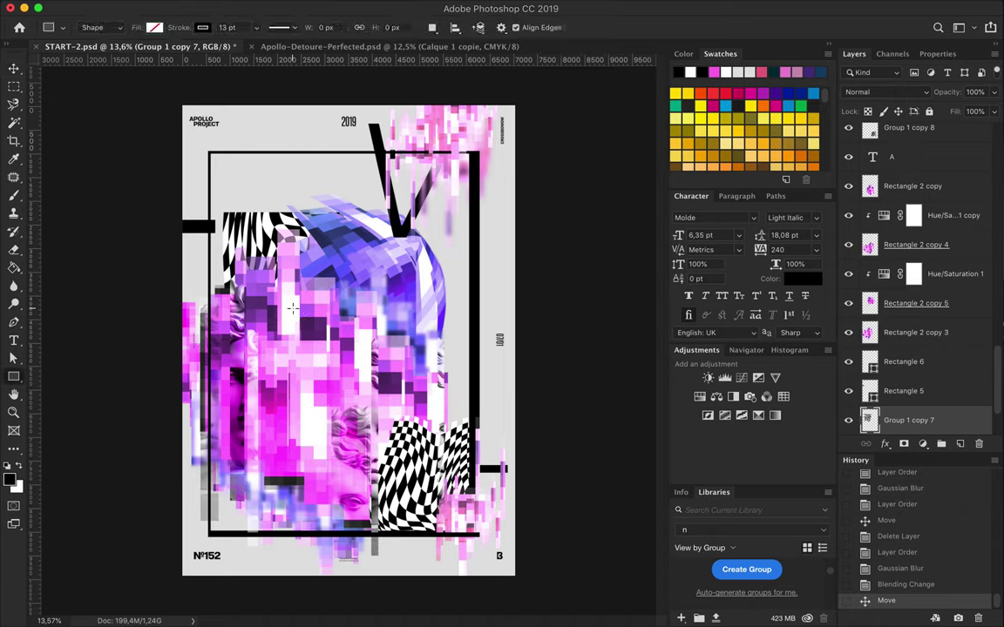
{"action": "left_click", "coordinate": [207, 27]}
{"action": "left_click", "coordinate": [308, 125]}
{"action": "key", "text": "m"}
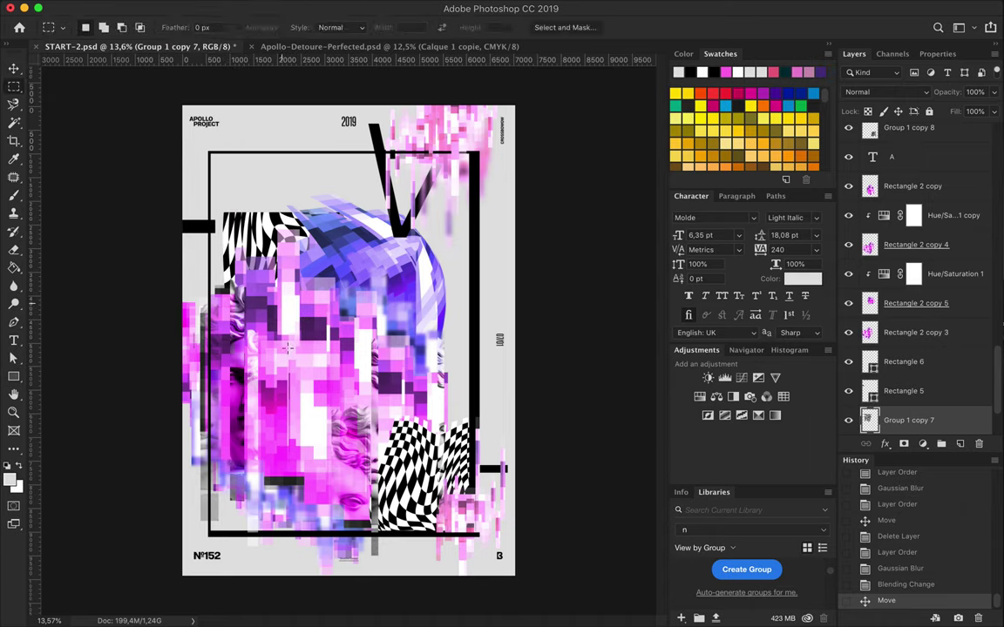
{"action": "key", "text": "ctrl+d"}
{"action": "key", "text": "u"}
{"action": "left_click_drag", "start_coordinate": [259, 338], "coordinate": [372, 391]}
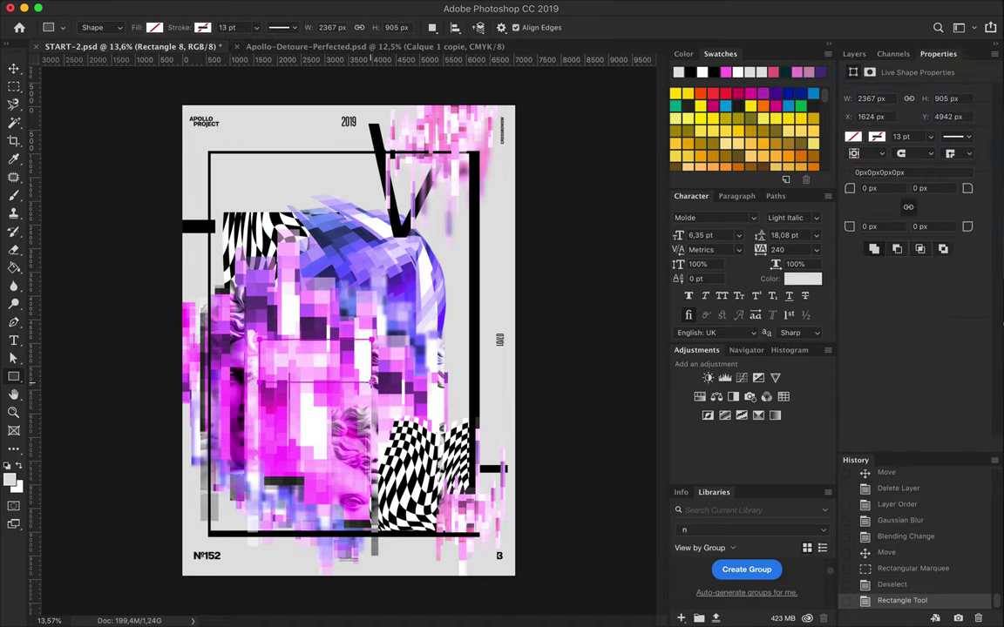
{"action": "left_click", "coordinate": [854, 54]}
{"action": "left_click_drag", "start_coordinate": [906, 425], "coordinate": [922, 171]}
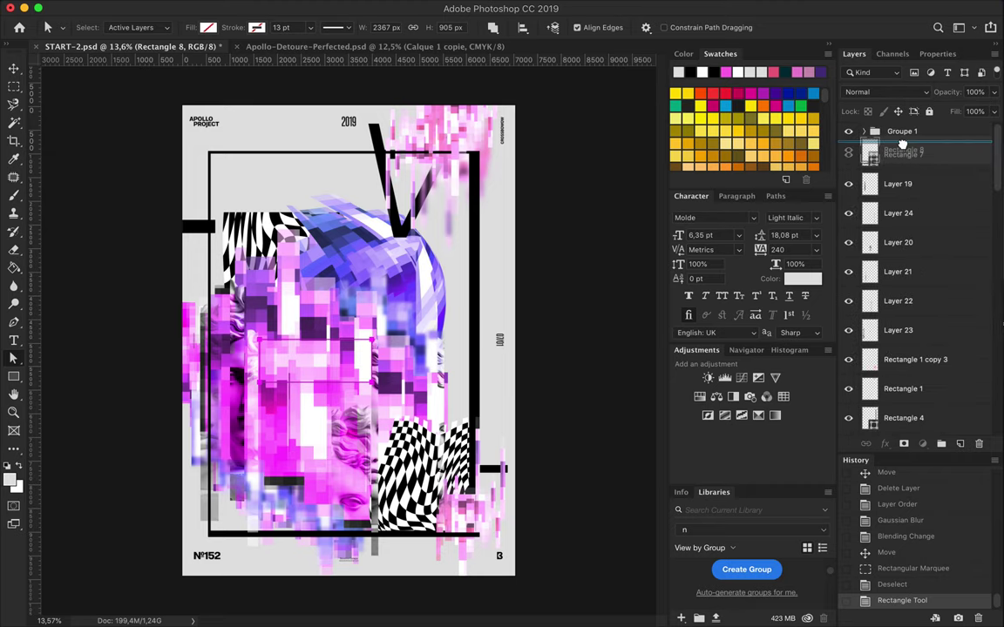
Set Rectangle 8's fill colour to white.
{"action": "left_click", "coordinate": [209, 29]}
{"action": "left_click", "coordinate": [139, 105]}
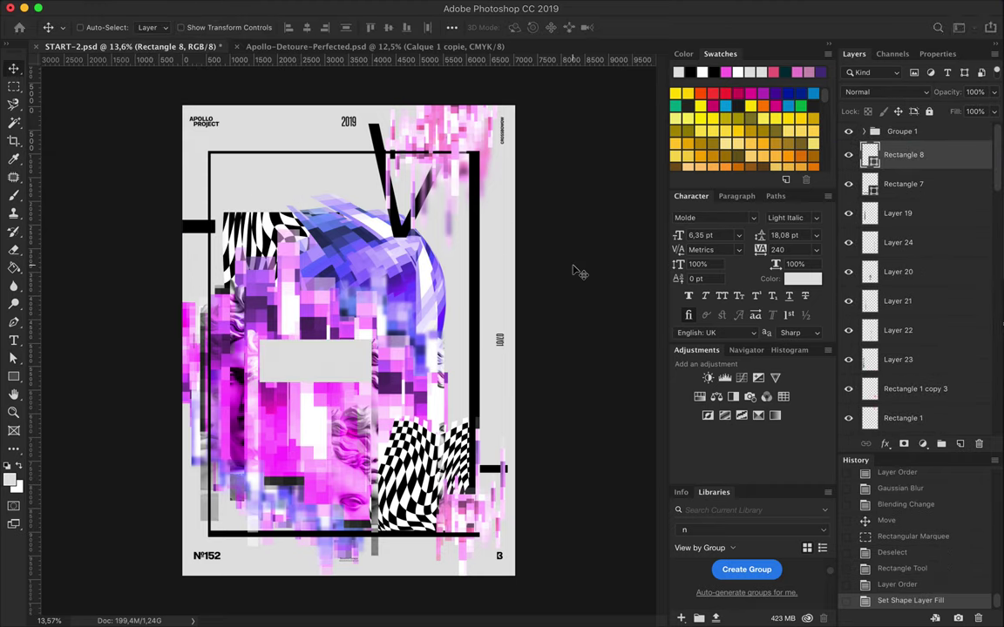
{"action": "left_click", "coordinate": [209, 29]}
{"action": "left_click", "coordinate": [152, 106]}
Add a text layer reading 'APOLLO' above the frame.
{"action": "key", "text": "t"}
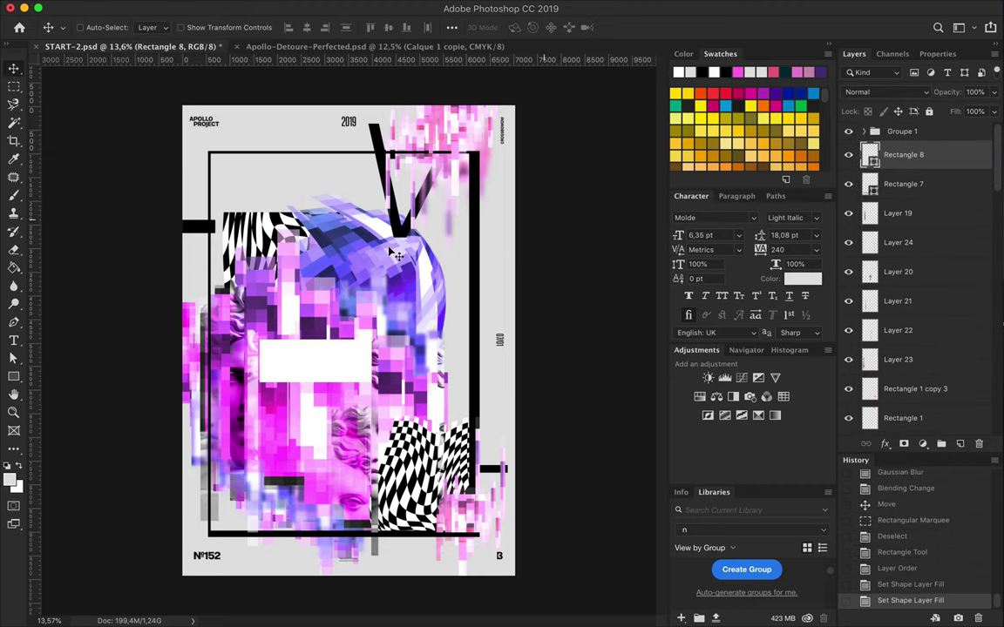
{"action": "left_click", "coordinate": [280, 190]}
{"action": "type", "text": "APOLLO"}
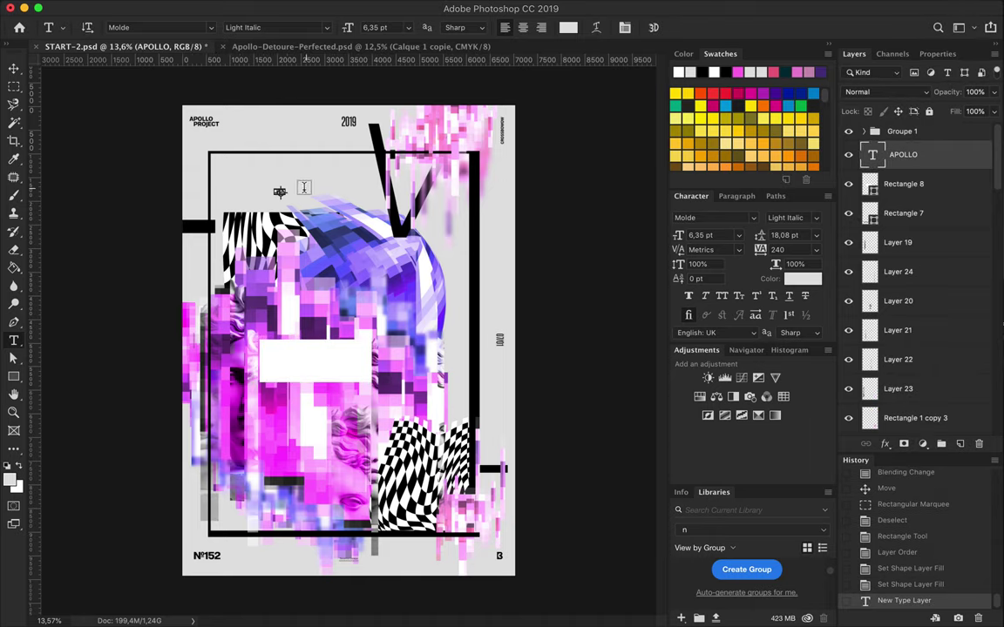
{"action": "key", "text": "ctrl+t"}
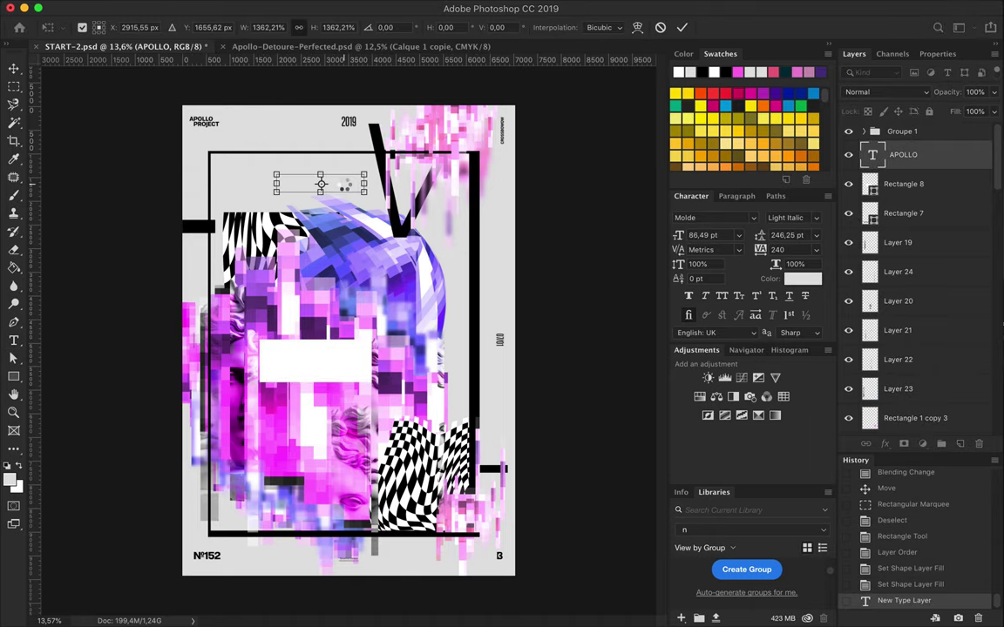
{"action": "key", "text": "Return"}
{"action": "left_click", "coordinate": [567, 27]}
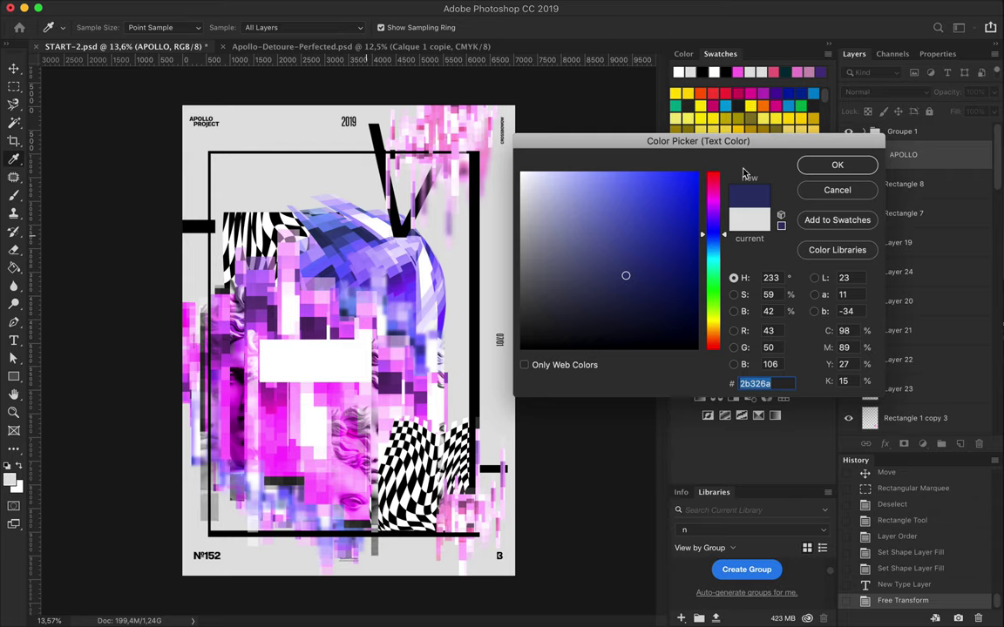
{"action": "key", "text": "Return"}
{"action": "key", "text": "v"}
{"action": "left_click_drag", "start_coordinate": [299, 149], "coordinate": [294, 326]}
{"action": "left_click", "coordinate": [788, 249]}
{"action": "type", "text": "40"}
{"action": "key", "text": "Return"}
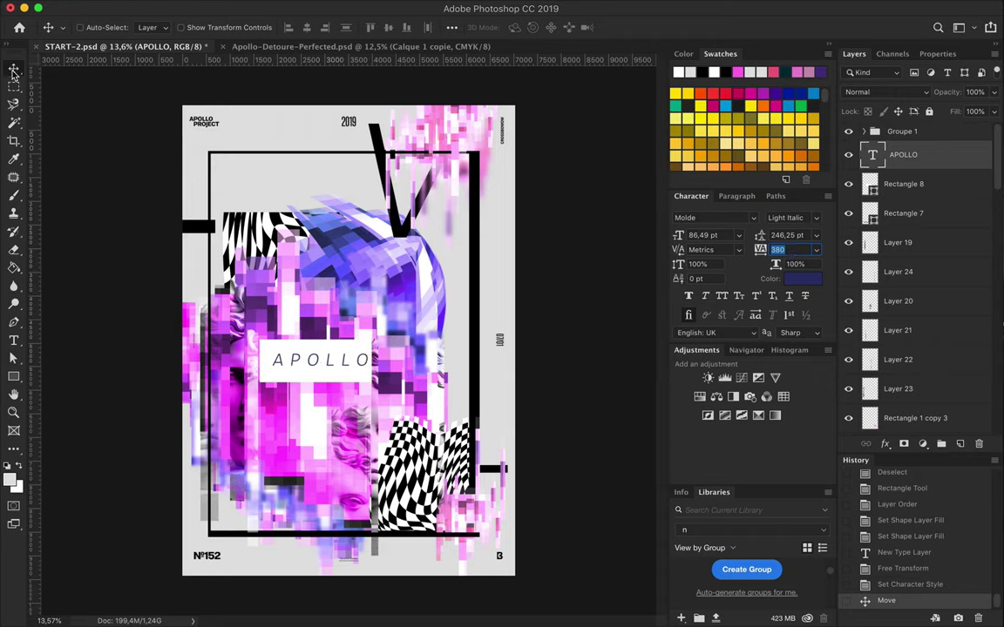
{"action": "left_click_drag", "start_coordinate": [334, 370], "coordinate": [327, 370]}
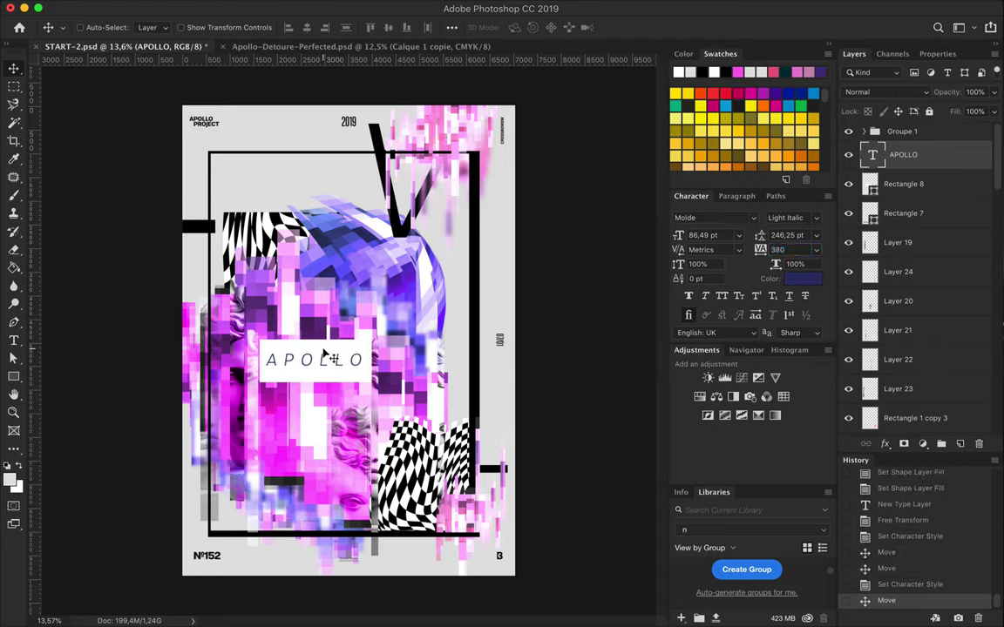
{"action": "left_click", "coordinate": [329, 357], "text": "ctrl"}
{"action": "key", "text": "ctrl+t"}
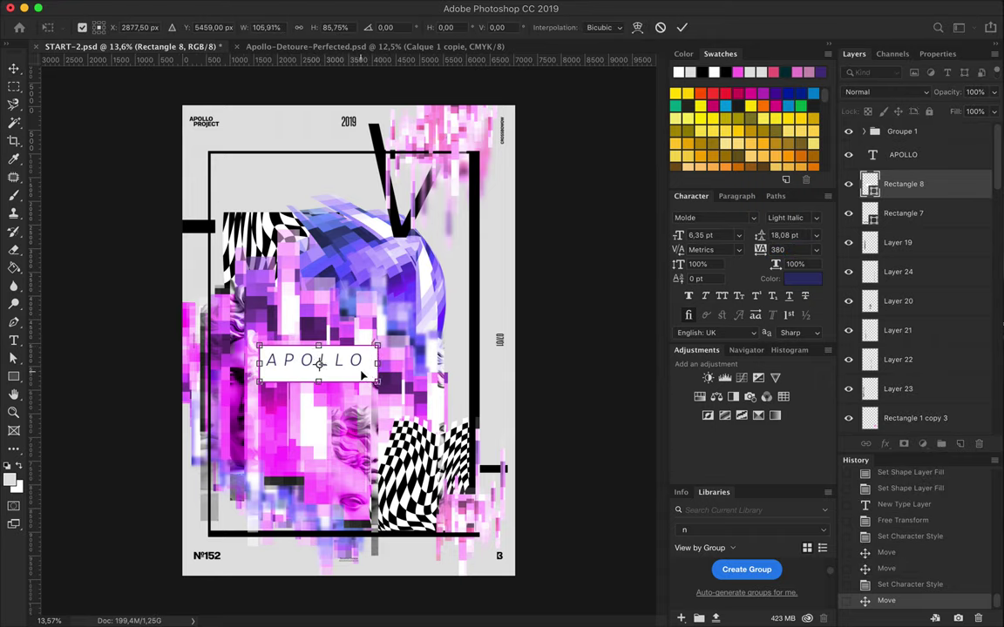
{"action": "key", "text": "Return"}
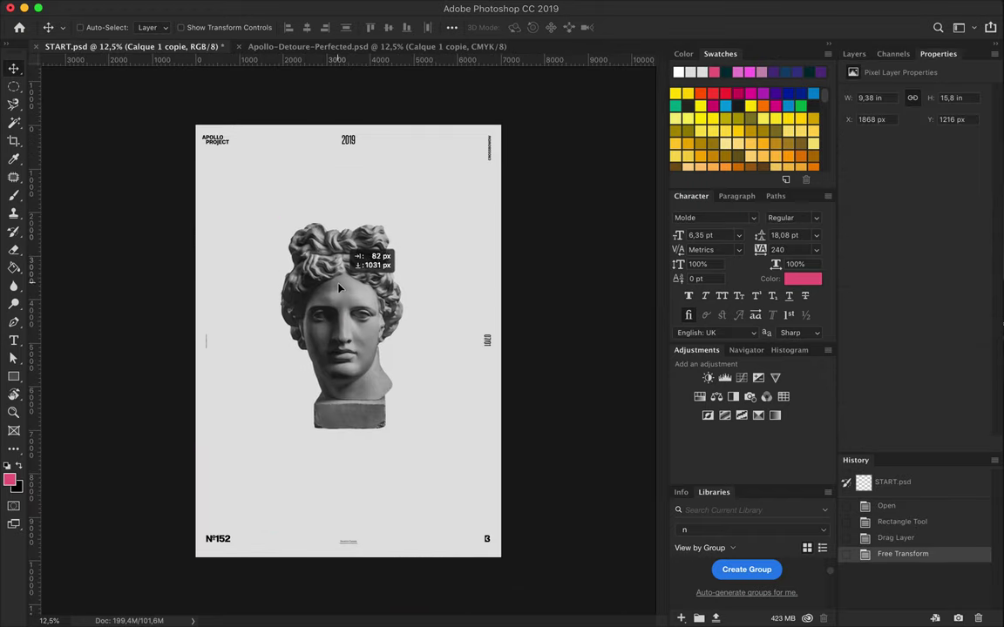
{"action": "mouse_move", "coordinate": [304, 254]}
{"action": "left_mouse_down"}
{"action": "mouse_move", "coordinate": [345, 290]}
{"action": "mouse_move", "coordinate": [308, 357]}
{"action": "mouse_move", "coordinate": [351, 399]}
{"action": "mouse_move", "coordinate": [401, 384]}
{"action": "left_mouse_up"}
Copy a rectangular selection of the bust's eye onto its own layer.
{"action": "key", "text": "m"}
{"action": "key", "text": "ctrl+d"}
{"action": "key", "text": "shift+m"}
{"action": "key", "text": "ctrl+c"}
{"action": "key", "text": "ctrl+v"}
{"action": "key", "text": "v"}
Delete the duplicate front head layer, restoring the head removed by mistake.
{"action": "left_click", "coordinate": [867, 213]}
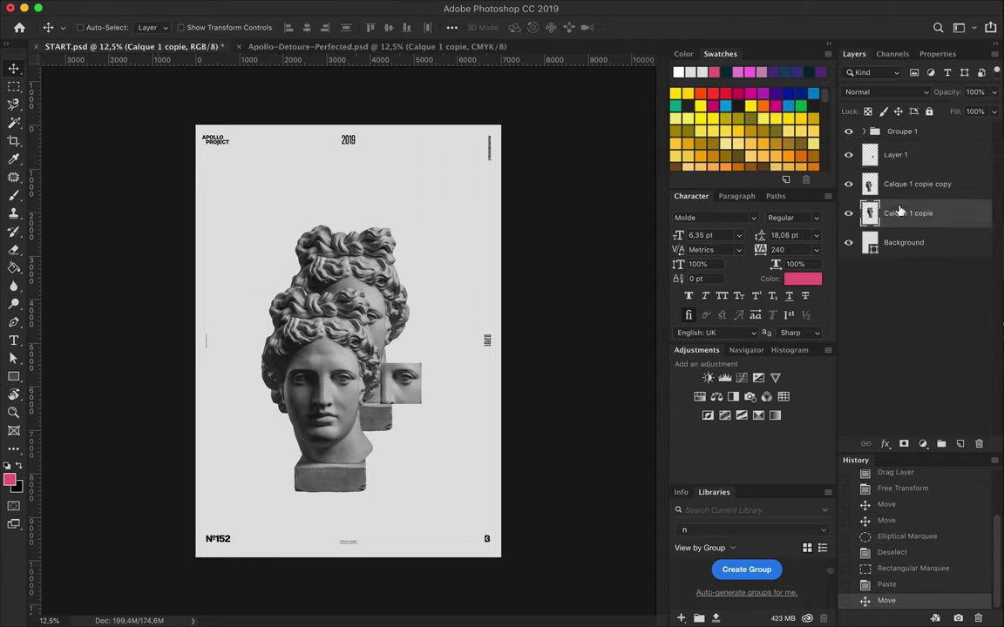
{"action": "key", "text": "BackSpace"}
{"action": "key", "text": "ctrl+z"}
{"action": "left_click", "coordinate": [915, 184]}
{"action": "key", "text": "BackSpace"}
Pixelate the eye piece with Mosaic and duplicate the square to the right.
{"action": "left_click", "coordinate": [344, 8]}
{"action": "mouse_move", "coordinate": [357, 226]}
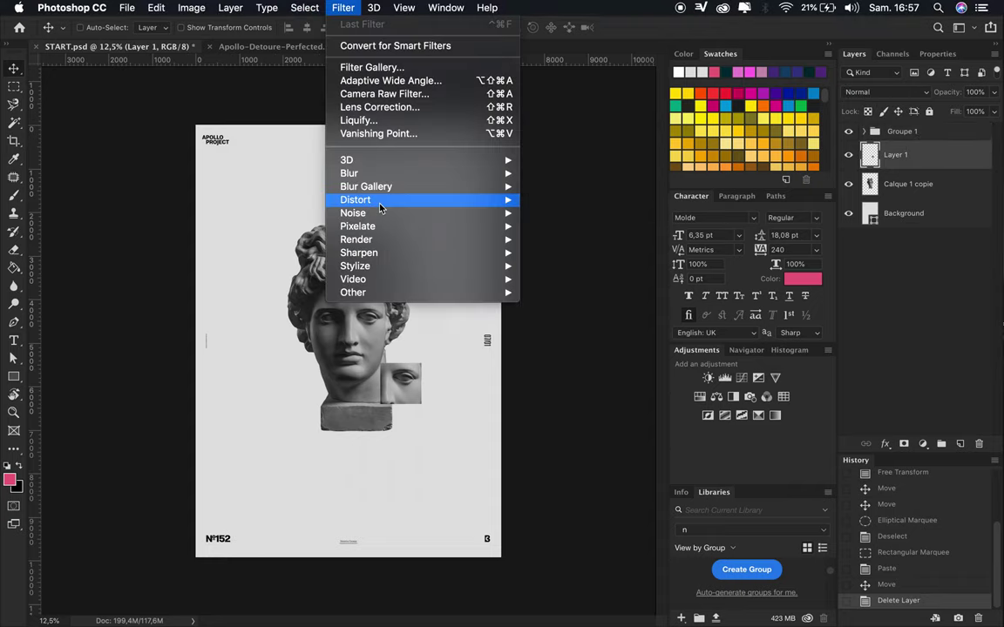
{"action": "left_click", "coordinate": [590, 297]}
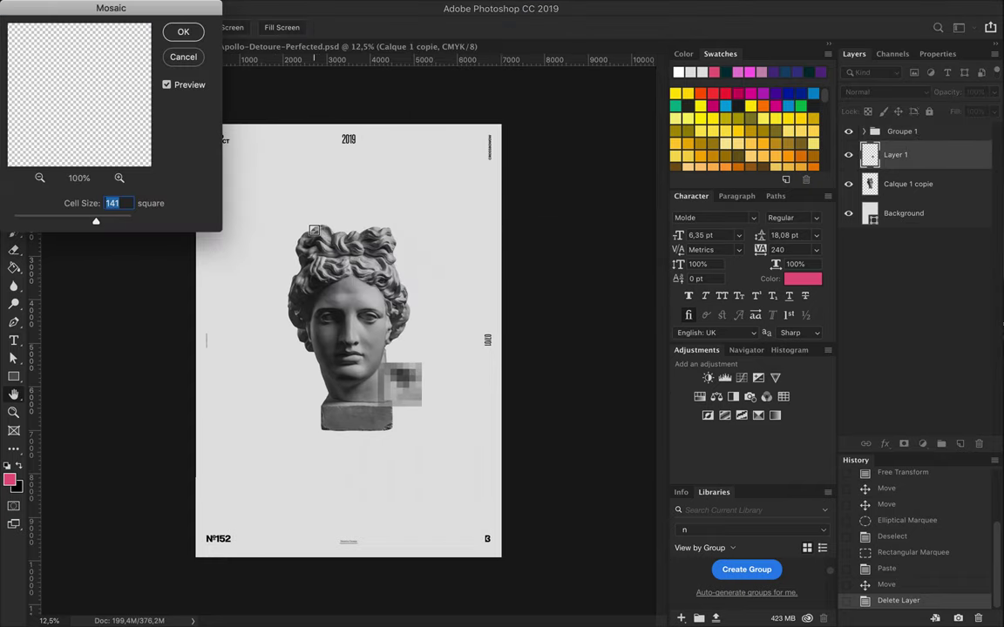
{"action": "left_click", "coordinate": [184, 32]}
{"action": "left_click_drag", "start_coordinate": [402, 373], "coordinate": [458, 373]}
Try the Shear and Large Ripple distortion filters, then cancel both and discard the copy.
{"action": "left_click", "coordinate": [343, 8]}
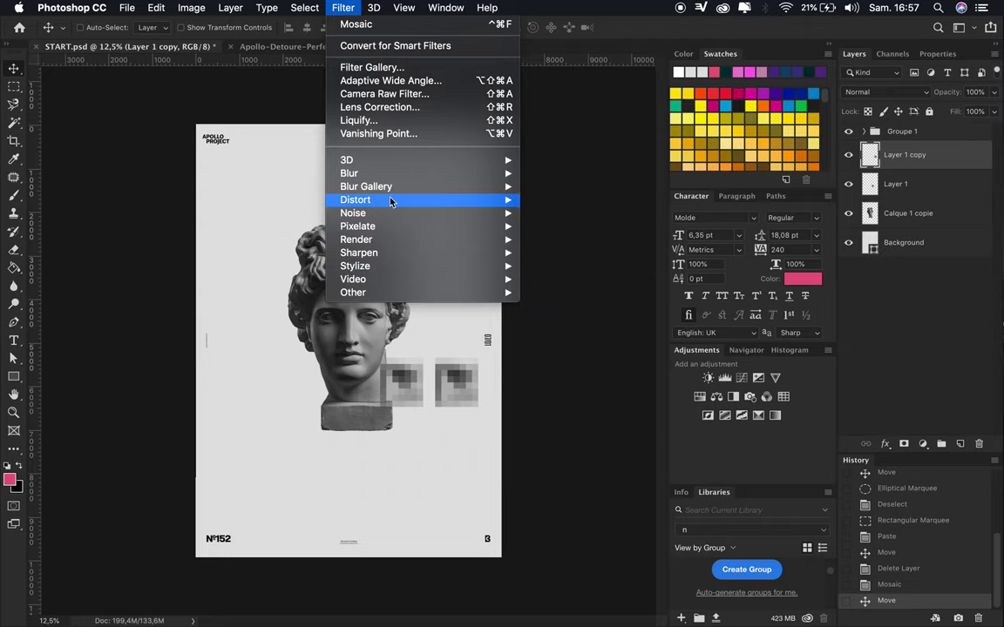
{"action": "mouse_move", "coordinate": [356, 200]}
{"action": "left_click", "coordinate": [551, 252]}
{"action": "key", "text": "Escape"}
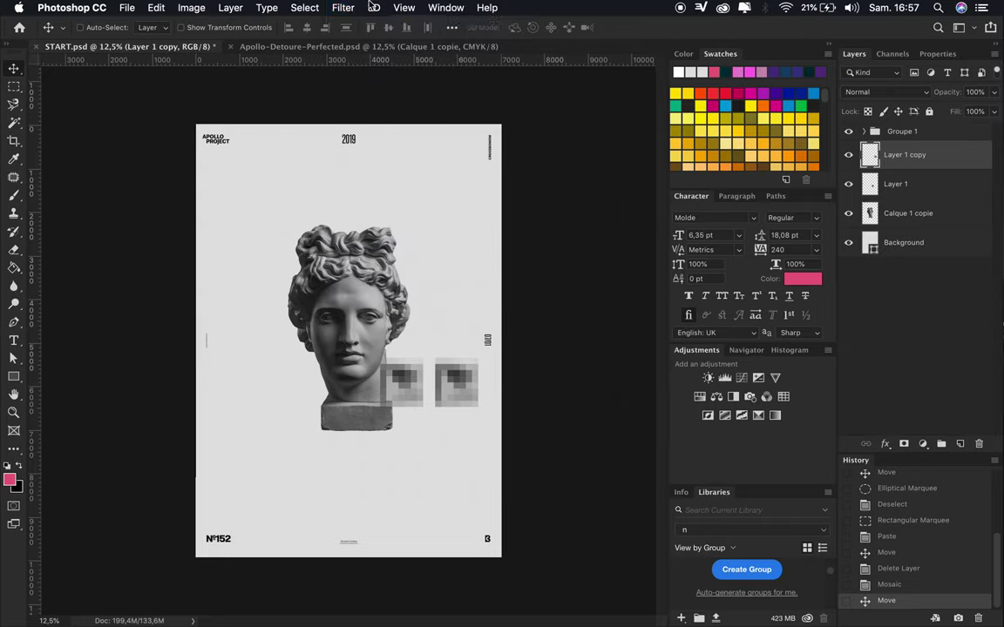
{"action": "left_click", "coordinate": [343, 8]}
{"action": "left_click", "coordinate": [551, 240]}
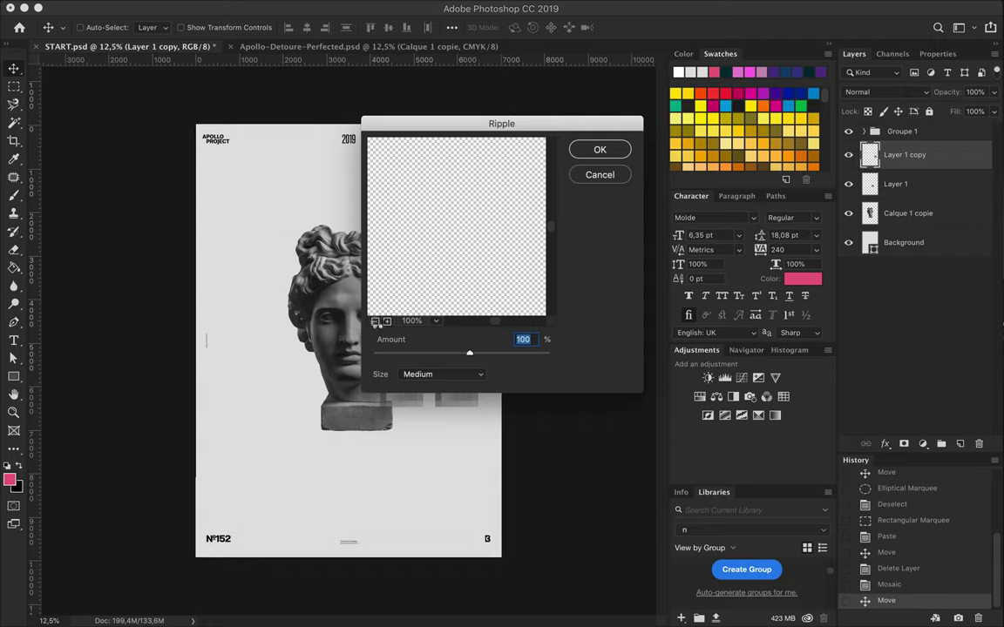
{"action": "left_click", "coordinate": [377, 321]}
{"action": "left_click", "coordinate": [413, 319]}
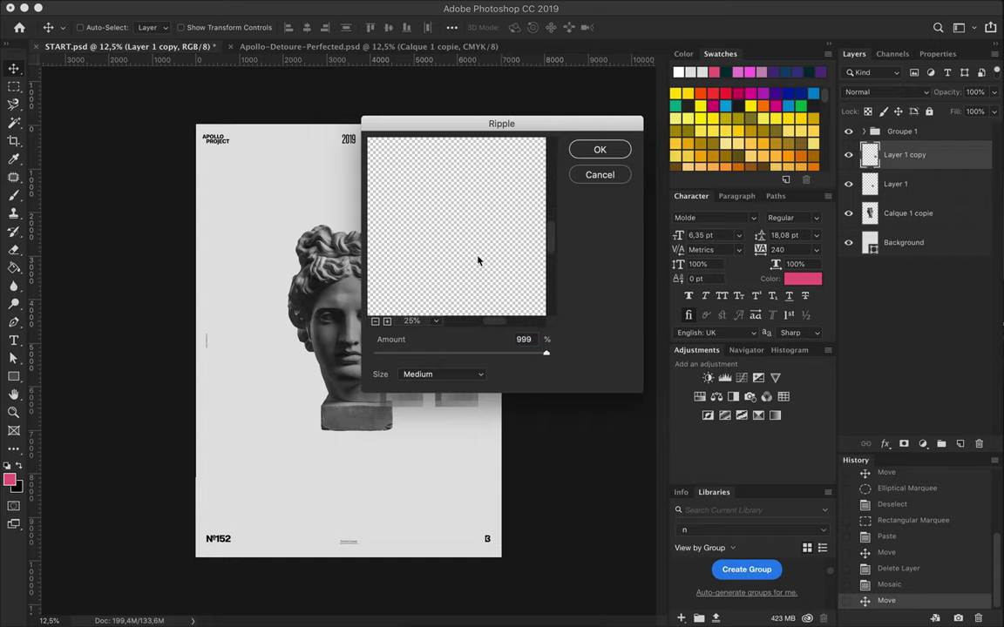
{"action": "left_click", "coordinate": [449, 374]}
{"action": "left_click", "coordinate": [468, 386]}
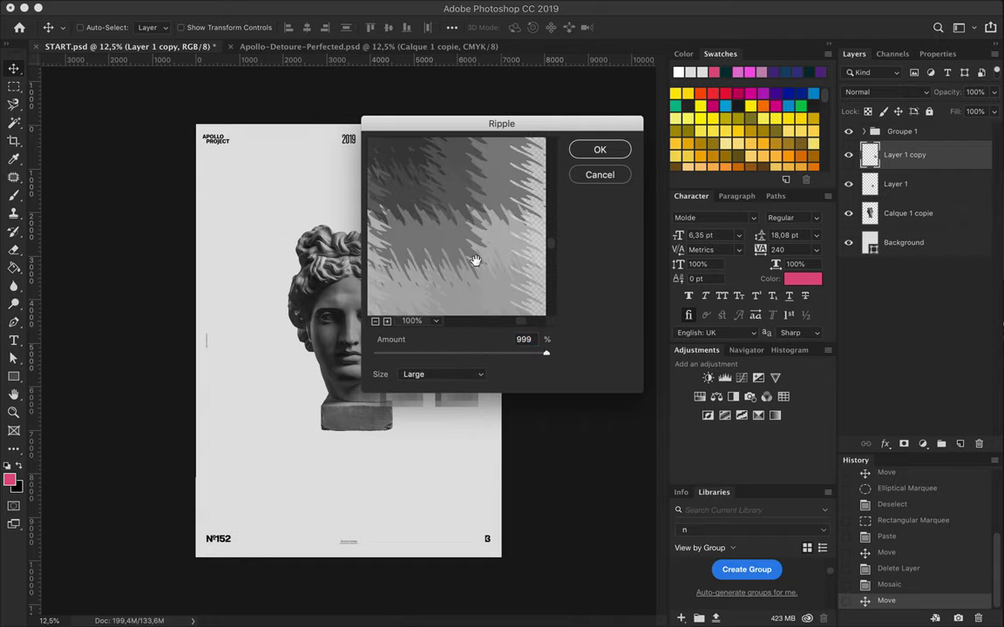
{"action": "left_click", "coordinate": [600, 174]}
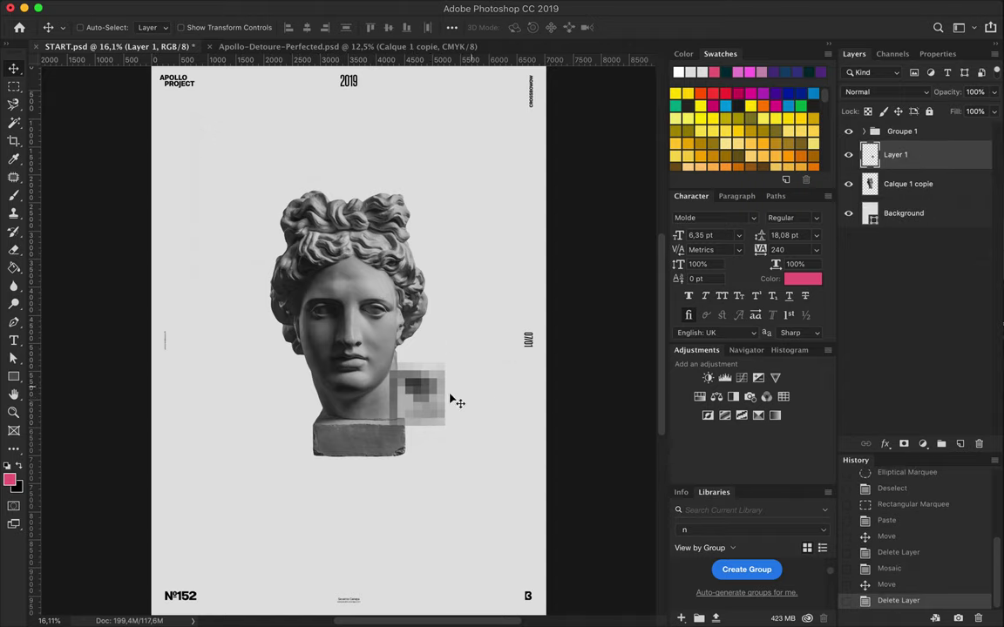
Shift the mosaic square slightly right and cut a first thin strip onto its own layer.
{"action": "left_click_drag", "start_coordinate": [451, 399], "coordinate": [496, 392]}
{"action": "key", "text": "m"}
{"action": "key", "text": "Delete"}
{"action": "key", "text": "super+v"}
{"action": "mouse_move", "coordinate": [409, 329]}
{"action": "left_mouse_down"}
{"action": "mouse_move", "coordinate": [447, 349]}
{"action": "mouse_move", "coordinate": [469, 448]}
{"action": "left_mouse_up"}
{"action": "key", "text": "super+c"}
{"action": "key", "text": "Return"}
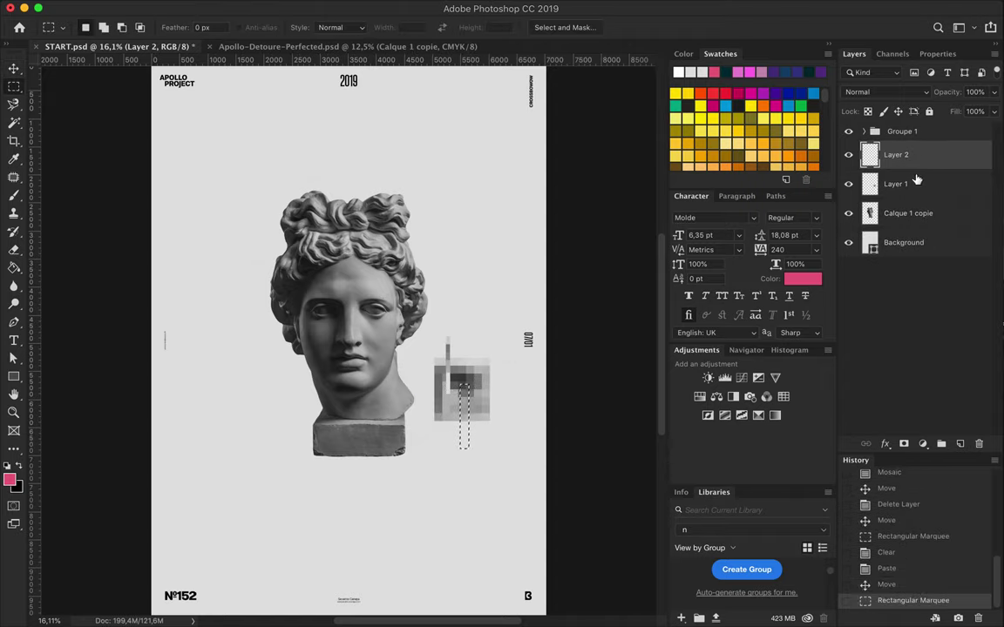
Cut a second strip from the mosaic square onto a new layer and slide it down.
{"action": "left_click", "coordinate": [895, 184]}
{"action": "key", "text": "super+c"}
{"action": "key", "text": "Delete"}
{"action": "key", "text": "super+v"}
{"action": "key", "text": "v"}
{"action": "left_click_drag", "start_coordinate": [465, 412], "coordinate": [471, 404]}
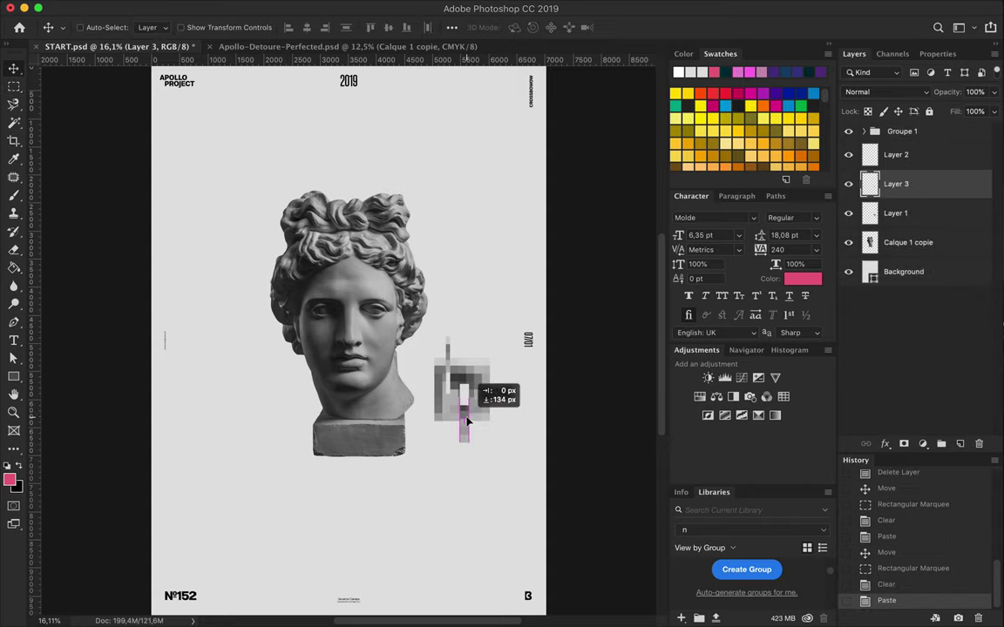
{"action": "key", "text": "m"}
Cut a thin column out of the mosaic square onto a new layer.
{"action": "mouse_move", "coordinate": [470, 347]}
{"action": "left_mouse_down"}
{"action": "mouse_move", "coordinate": [476, 409]}
{"action": "mouse_move", "coordinate": [475, 338]}
{"action": "mouse_move", "coordinate": [486, 466]}
{"action": "left_mouse_up"}
{"action": "left_click", "coordinate": [895, 212]}
{"action": "key", "text": "super+c"}
{"action": "key", "text": "Delete"}
{"action": "key", "text": "super+v"}
{"action": "key", "text": "v"}
Cut another mosaic strip onto a new layer and shift it down.
{"action": "key", "text": "m"}
{"action": "key", "text": "super+c"}
{"action": "left_click", "coordinate": [625, 215]}
{"action": "left_click", "coordinate": [895, 242]}
{"action": "key", "text": "super+c"}
{"action": "key", "text": "Delete"}
{"action": "key", "text": "super+v"}
{"action": "key", "text": "v"}
{"action": "left_click_drag", "start_coordinate": [482, 418], "coordinate": [486, 403]}
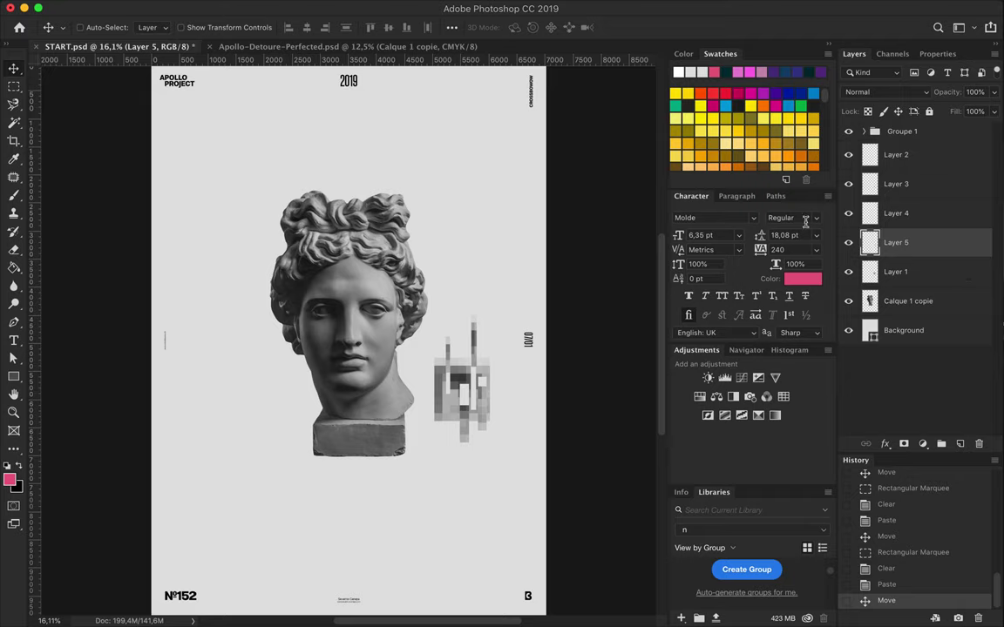
Duplicate several strips around the mosaic and send the copies lower in the layer stack.
{"action": "left_click_drag", "start_coordinate": [464, 426], "coordinate": [502, 380], "text": "alt"}
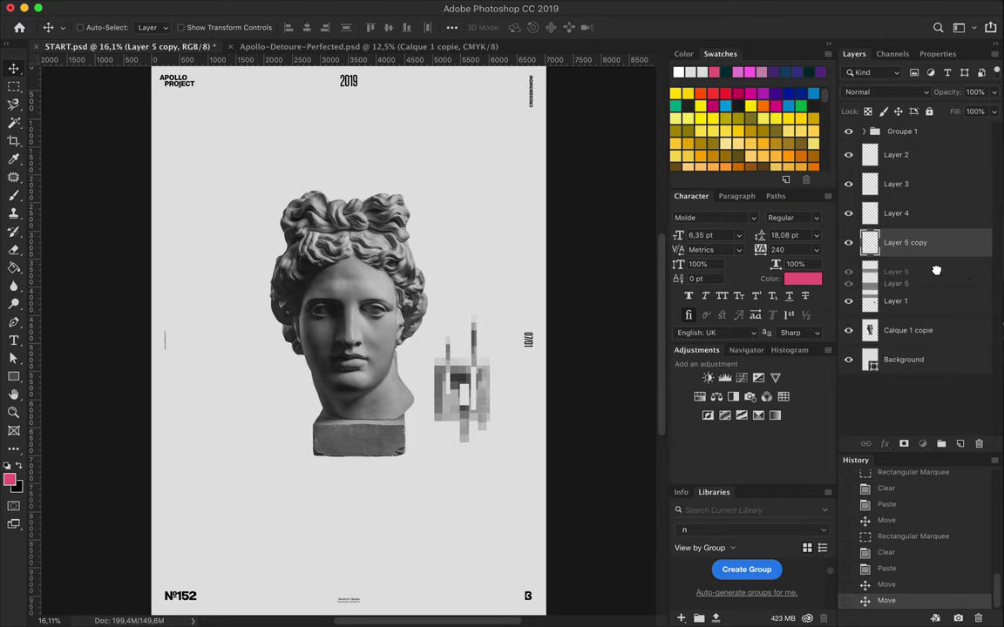
{"action": "left_click_drag", "start_coordinate": [936, 270], "coordinate": [876, 296]}
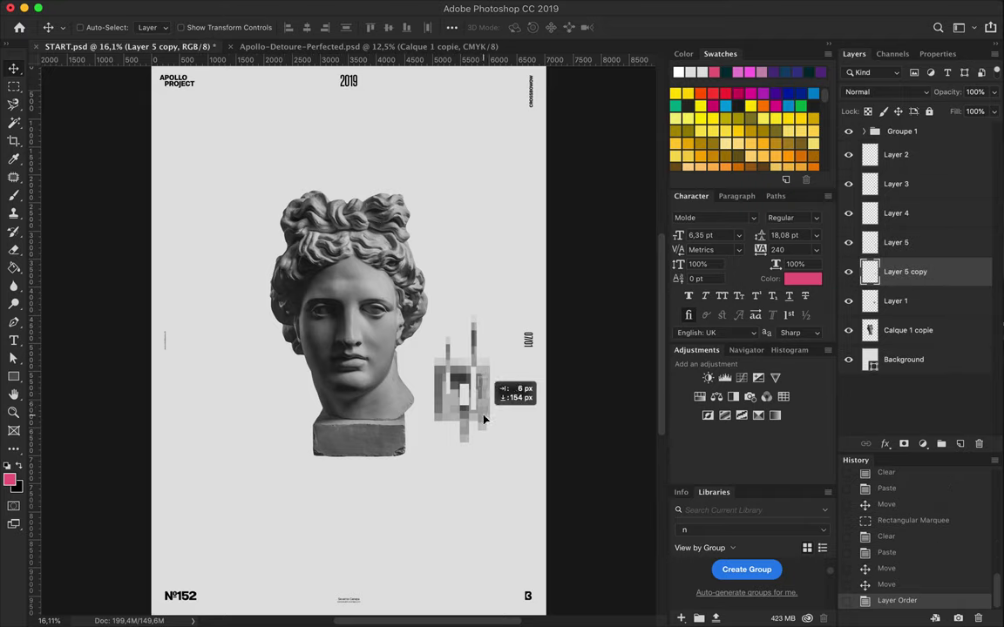
{"action": "mouse_move", "coordinate": [483, 418]}
{"action": "left_mouse_down"}
{"action": "mouse_move", "coordinate": [466, 424]}
{"action": "mouse_move", "coordinate": [472, 399]}
{"action": "mouse_move", "coordinate": [453, 324]}
{"action": "mouse_move", "coordinate": [431, 316]}
{"action": "left_mouse_up"}
{"action": "key", "text": "super+bracketleft"}
{"action": "left_click", "coordinate": [477, 357]}
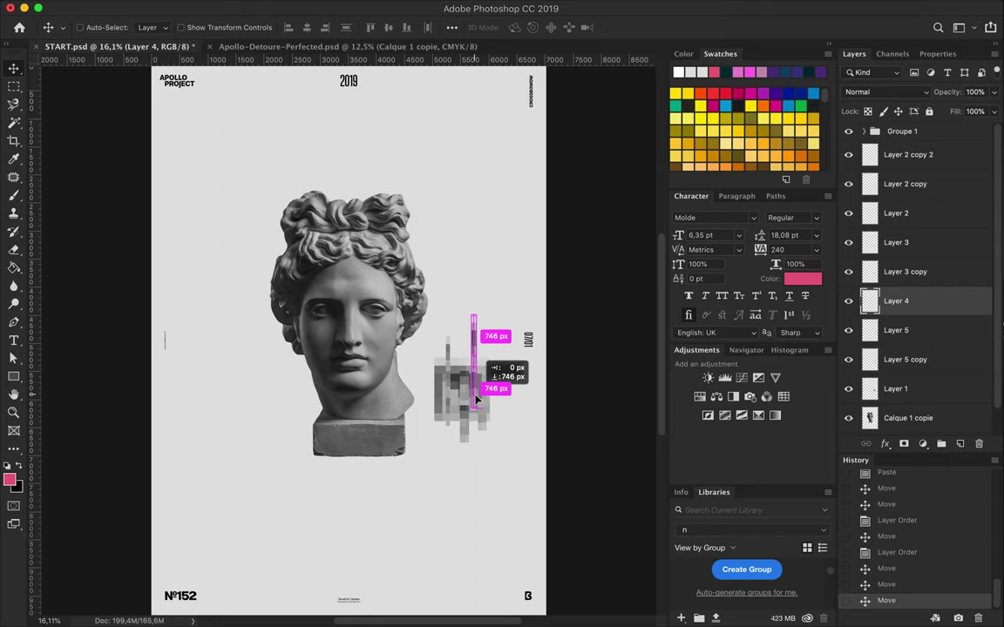
{"action": "left_click_drag", "start_coordinate": [475, 409], "coordinate": [427, 355]}
{"action": "key", "text": "Left"}
Copy another mosaic piece to a new layer and duplicate strips beside the head.
{"action": "key", "text": "m"}
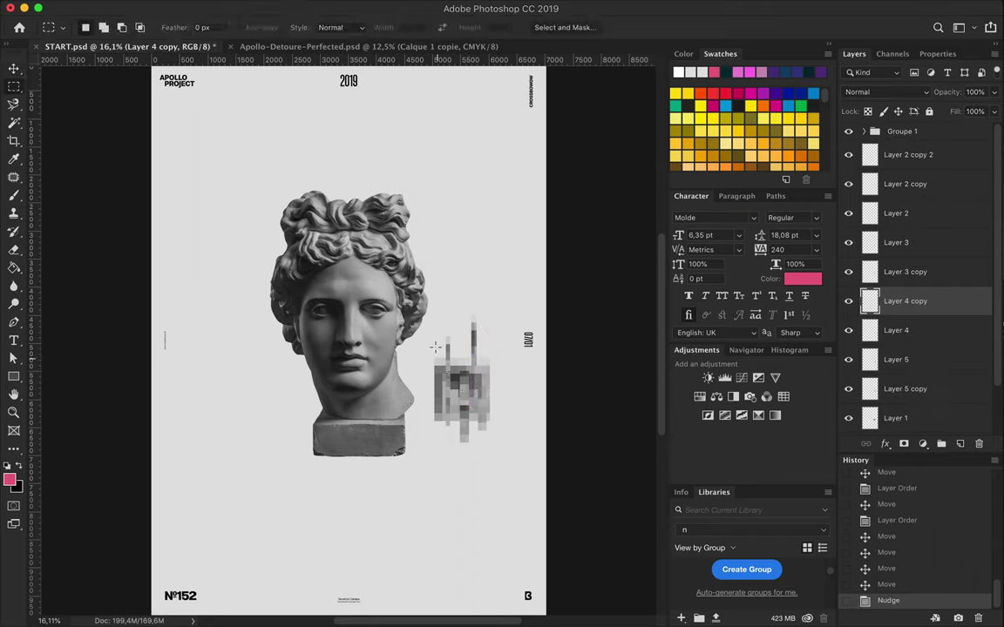
{"action": "key", "text": "super+c"}
{"action": "key", "text": "Return"}
{"action": "scroll", "coordinate": [915, 349], "scroll_direction": "down", "scroll_amount": 2}
{"action": "left_click", "coordinate": [898, 362]}
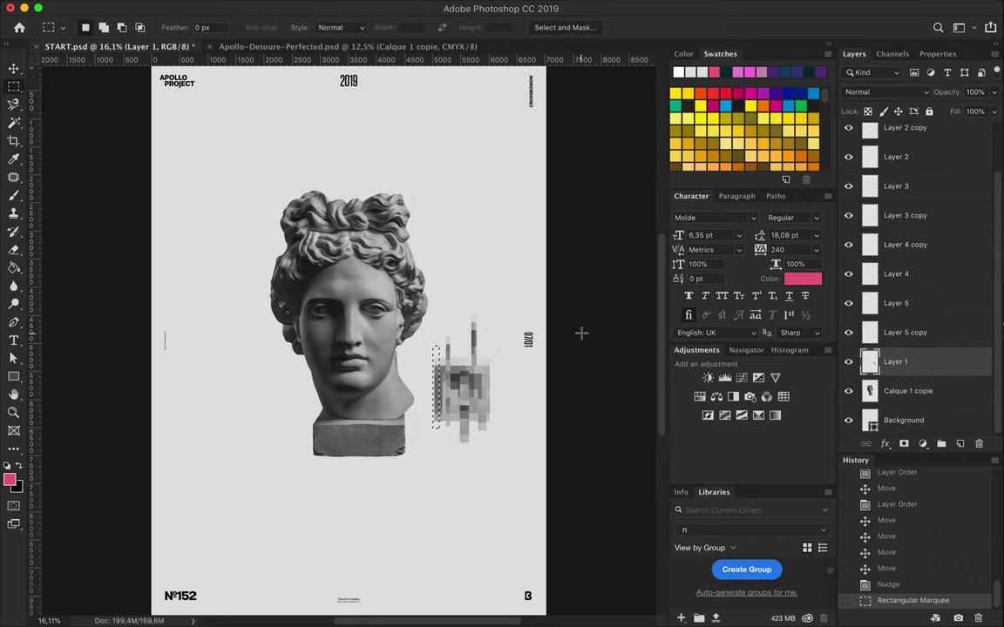
{"action": "key", "text": "super+c"}
{"action": "key", "text": "super+v"}
{"action": "key", "text": "v"}
{"action": "left_click_drag", "start_coordinate": [391, 334], "coordinate": [429, 422]}
{"action": "left_click", "coordinate": [475, 355], "text": "super"}
{"action": "left_click_drag", "start_coordinate": [493, 381], "coordinate": [503, 370]}
Stretch strip copies taller and downward with Free Transform.
{"action": "key", "text": "super+t"}
{"action": "key", "text": "Return"}
{"action": "left_click", "coordinate": [473, 313], "text": "super"}
{"action": "key", "text": "super+t"}
{"action": "left_click_drag", "start_coordinate": [473, 302], "coordinate": [474, 279]}
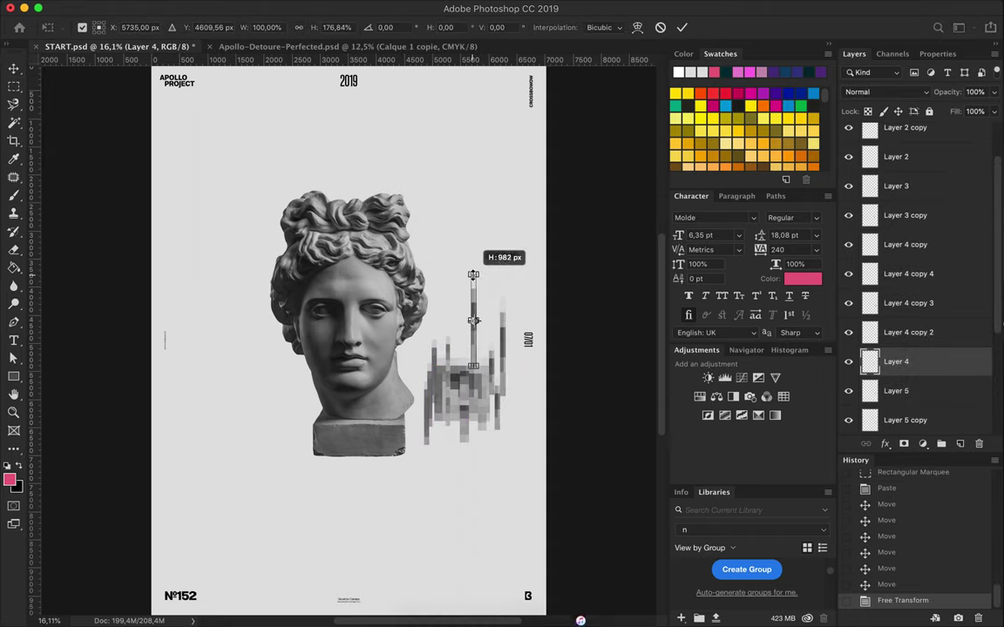
{"action": "key", "text": "Return"}
{"action": "left_click", "coordinate": [455, 443], "text": "super"}
{"action": "left_click_drag", "start_coordinate": [455, 443], "coordinate": [455, 443]}
{"action": "key", "text": "super+t"}
{"action": "left_click_drag", "start_coordinate": [455, 444], "coordinate": [455, 478]}
{"action": "key", "text": "Return"}
Place the strip copy above the head layer and group all strips as 'Shape 1'.
{"action": "mouse_move", "coordinate": [908, 186]}
{"action": "left_mouse_down"}
{"action": "mouse_move", "coordinate": [937, 414]}
{"action": "mouse_move", "coordinate": [907, 414]}
{"action": "left_mouse_up"}
{"action": "left_click_drag", "start_coordinate": [896, 295], "coordinate": [908, 351]}
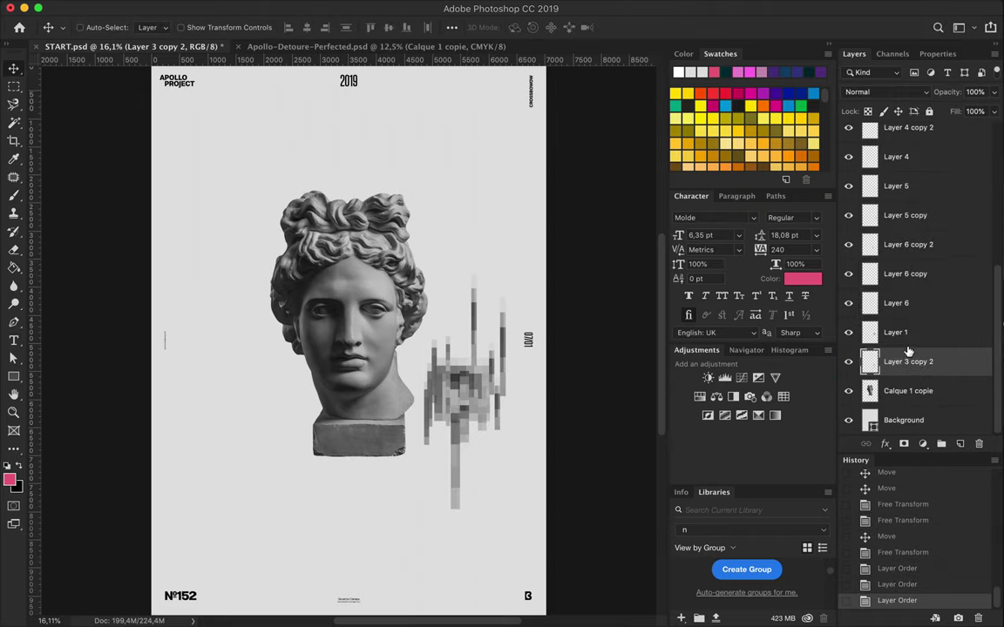
{"action": "scroll", "coordinate": [908, 261], "scroll_direction": "up", "scroll_amount": 2}
{"action": "left_click", "coordinate": [902, 148], "text": "shift"}
{"action": "key", "text": "super+g"}
{"action": "type", "text": "e 1"}
{"action": "key", "text": "Return"}
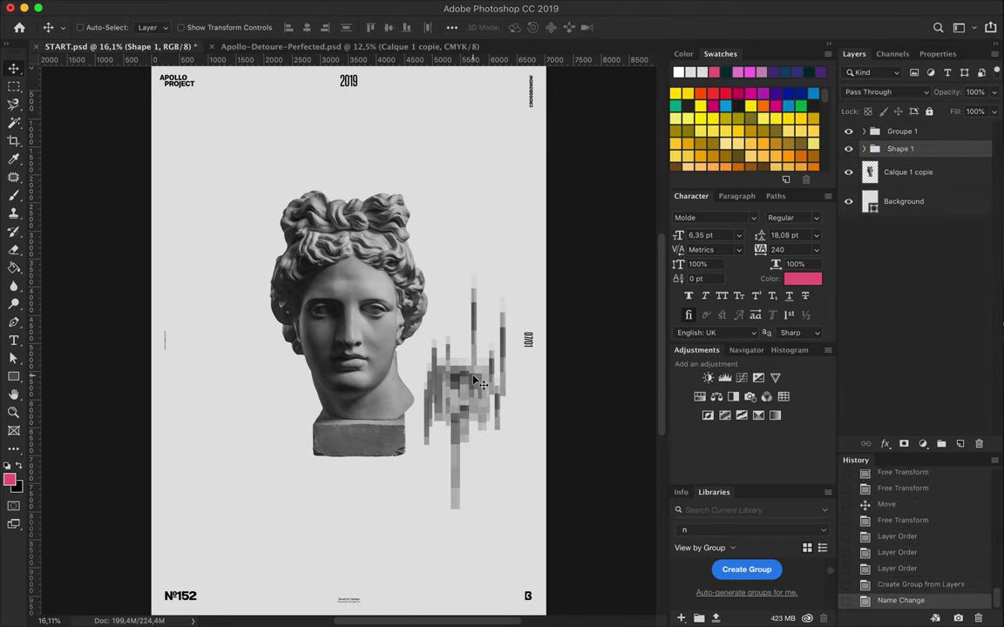
Move the Shape 1 group left of the head and copy a face square onto a new layer.
{"action": "left_click_drag", "start_coordinate": [425, 337], "coordinate": [198, 389]}
{"action": "key", "text": "m"}
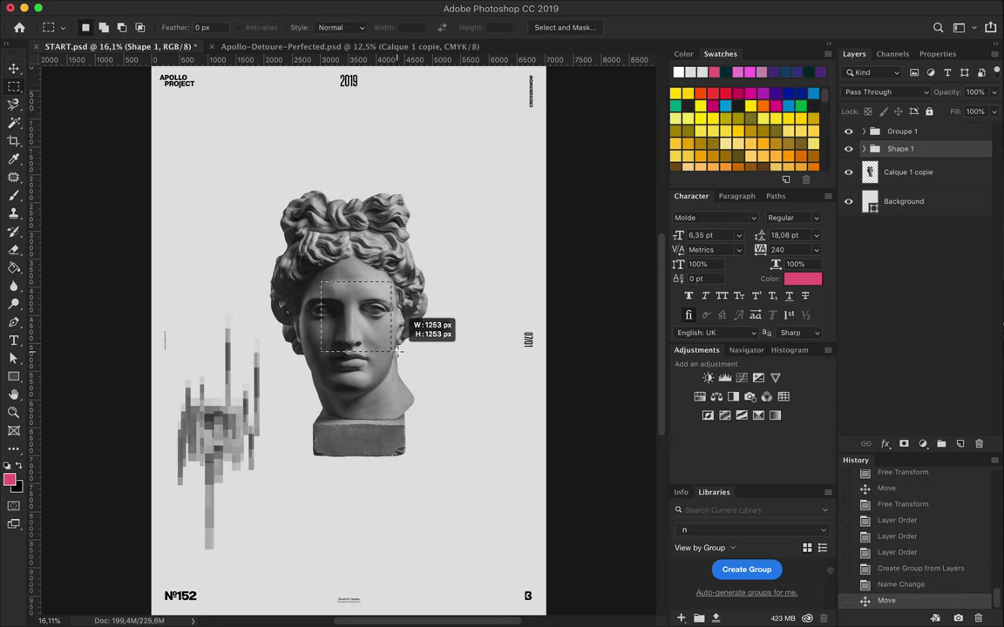
{"action": "left_click_drag", "start_coordinate": [377, 350], "coordinate": [371, 351]}
{"action": "key", "text": "super+v"}
{"action": "key", "text": "super+z"}
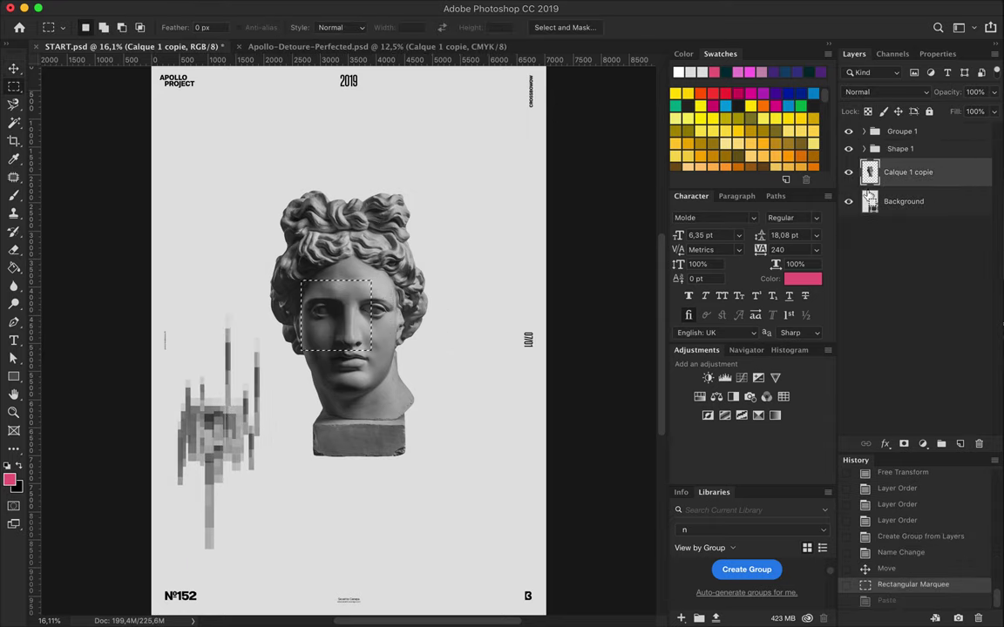
{"action": "key", "text": "super+v"}
{"action": "key", "text": "v"}
{"action": "left_click_drag", "start_coordinate": [349, 316], "coordinate": [380, 350]}
Pixelate the face square with Mosaic, enlarge it about 233%, and place it over the lower face.
{"action": "left_click", "coordinate": [342, 7]}
{"action": "left_click", "coordinate": [558, 291]}
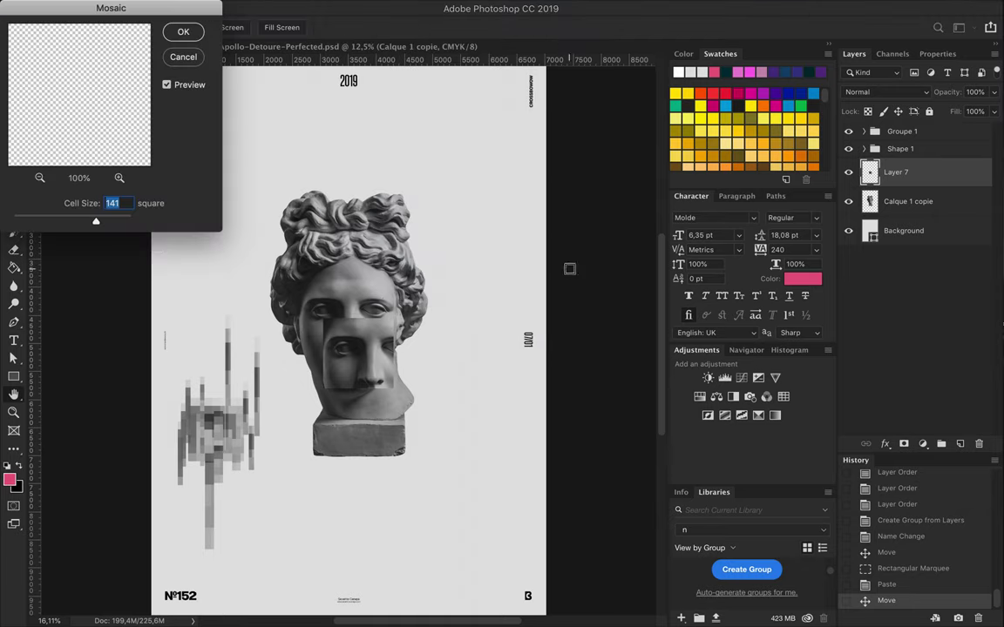
{"action": "key", "text": "Return"}
{"action": "mouse_move", "coordinate": [349, 377]}
{"action": "left_mouse_down"}
{"action": "mouse_move", "coordinate": [431, 403]}
{"action": "mouse_move", "coordinate": [348, 471]}
{"action": "left_mouse_up"}
{"action": "key", "text": "super+t"}
{"action": "key", "text": "Return"}
{"action": "mouse_move", "coordinate": [375, 409]}
{"action": "left_mouse_down"}
{"action": "mouse_move", "coordinate": [409, 478]}
{"action": "mouse_move", "coordinate": [453, 451]}
{"action": "left_mouse_up"}
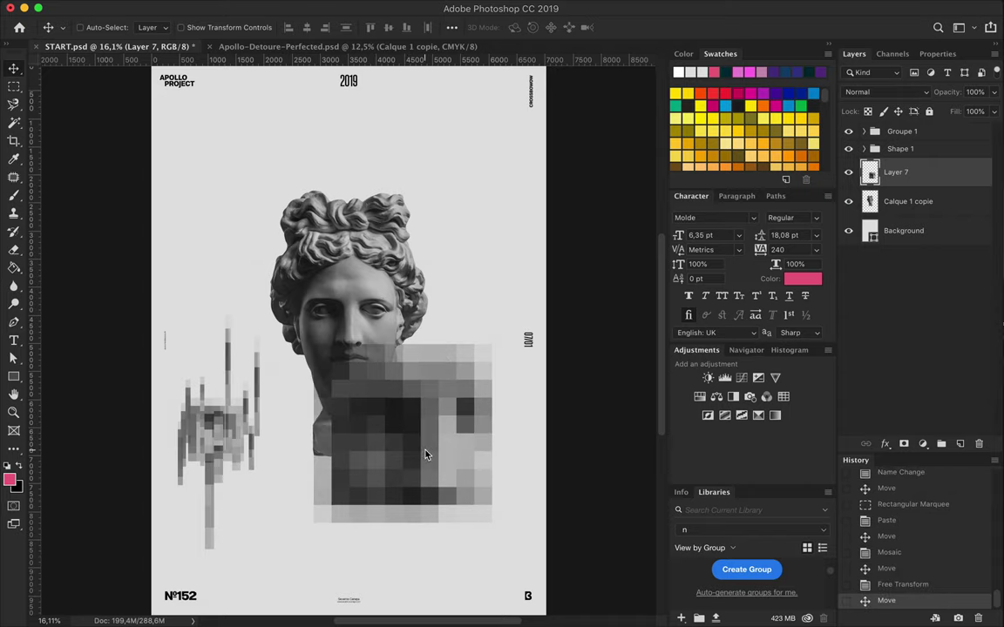
Nudge two glitch strips left, then collapse and select the strip group.
{"action": "left_click", "coordinate": [230, 390], "text": "super"}
{"action": "key", "text": "Left"}
{"action": "left_click", "coordinate": [233, 423], "text": "super"}
{"action": "key", "text": "Left"}
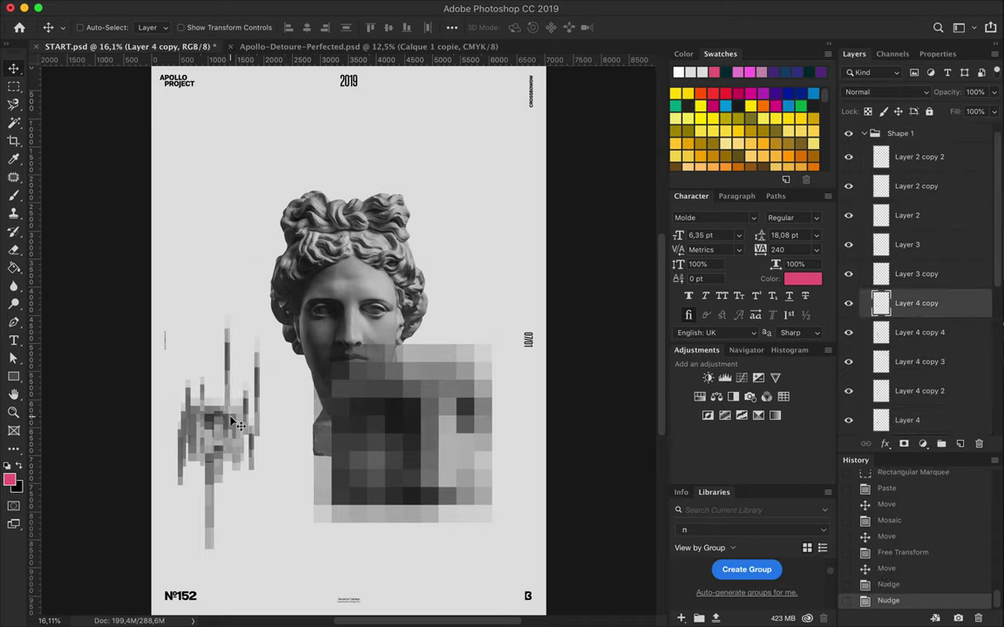
{"action": "left_click", "coordinate": [863, 133]}
{"action": "left_click", "coordinate": [907, 147]}
Draw a tall rectangle on the poster's left and give it a dark gradient fill.
{"action": "key", "text": "m"}
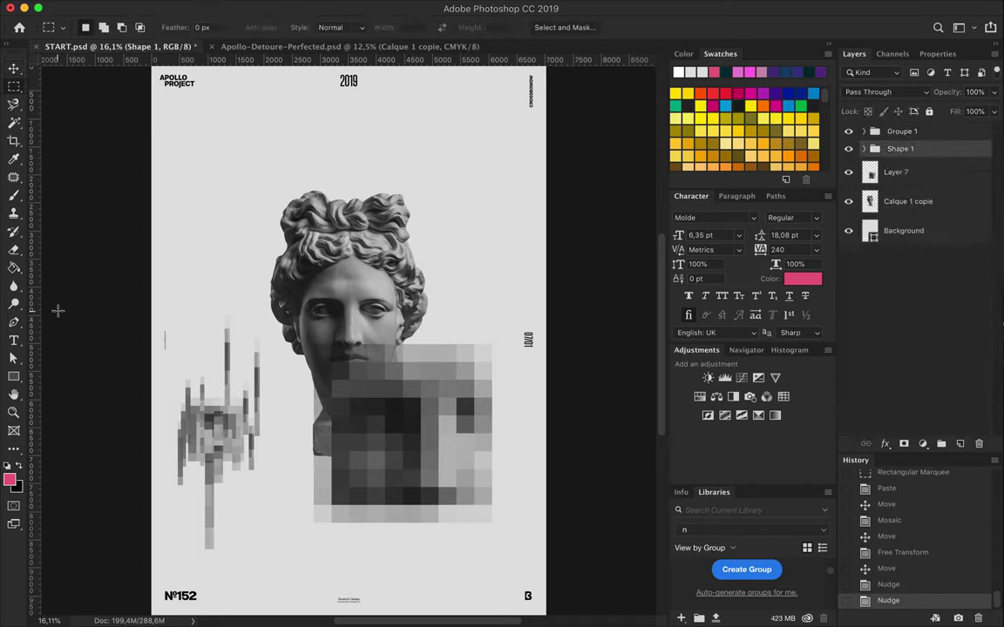
{"action": "key", "text": "u"}
{"action": "left_click", "coordinate": [290, 576]}
{"action": "left_click", "coordinate": [446, 332]}
{"action": "left_click_drag", "start_coordinate": [164, 294], "coordinate": [287, 568]}
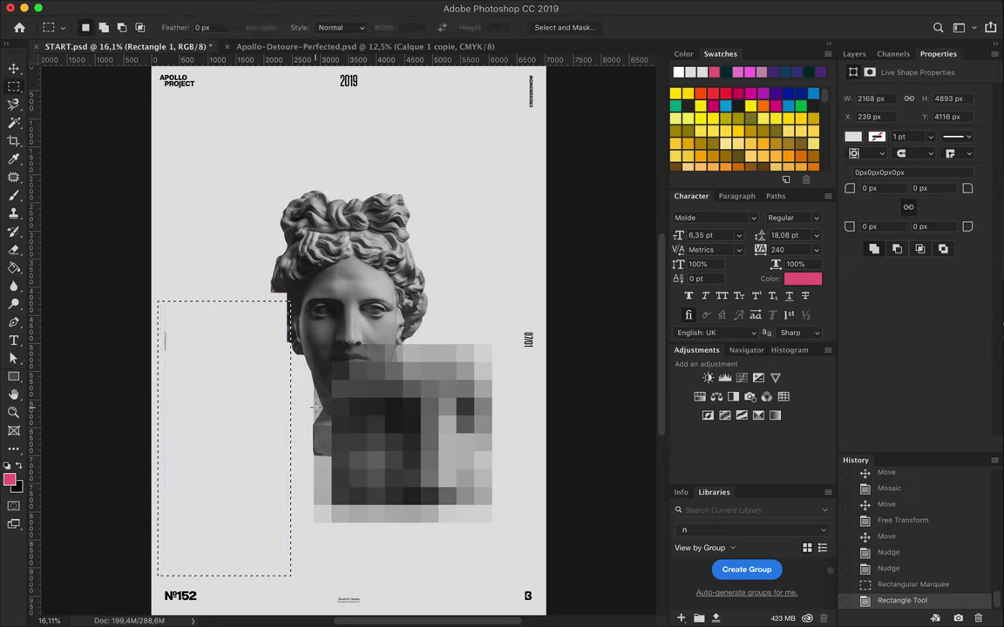
{"action": "key", "text": "a"}
{"action": "left_click", "coordinate": [210, 27]}
{"action": "left_click", "coordinate": [229, 55]}
{"action": "left_click", "coordinate": [210, 27]}
Set the rectangle's gradient stops to pink and purple.
{"action": "scroll", "coordinate": [200, 119], "scroll_direction": "down", "scroll_amount": 3}
{"action": "left_click", "coordinate": [237, 131]}
{"action": "left_click", "coordinate": [643, 302]}
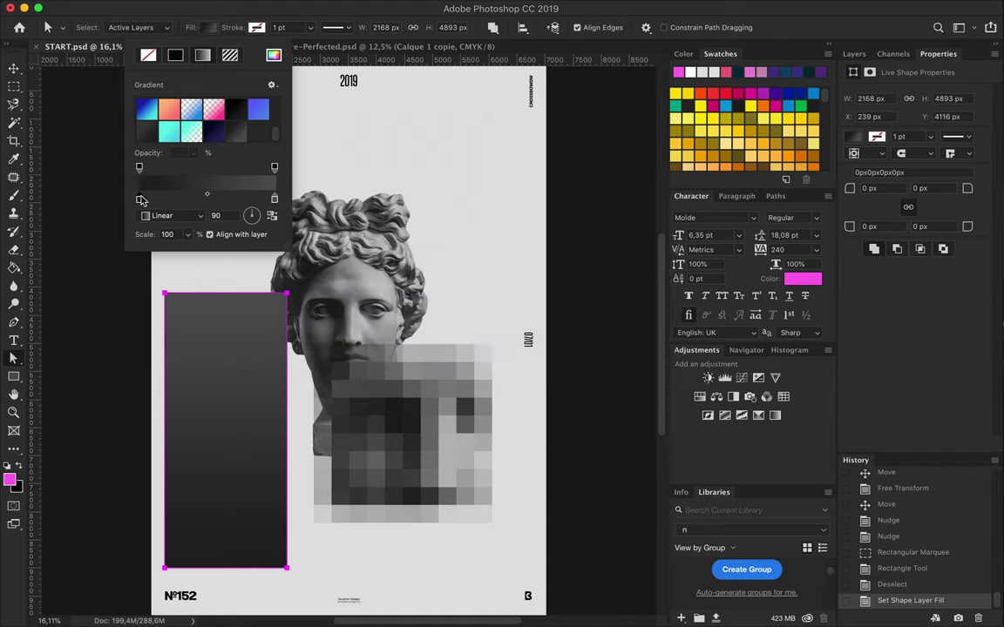
{"action": "double_click", "coordinate": [139, 199]}
{"action": "left_click", "coordinate": [751, 71]}
{"action": "left_click", "coordinate": [836, 165]}
{"action": "double_click", "coordinate": [274, 199]}
{"action": "left_click", "coordinate": [784, 72]}
{"action": "left_click", "coordinate": [837, 164]}
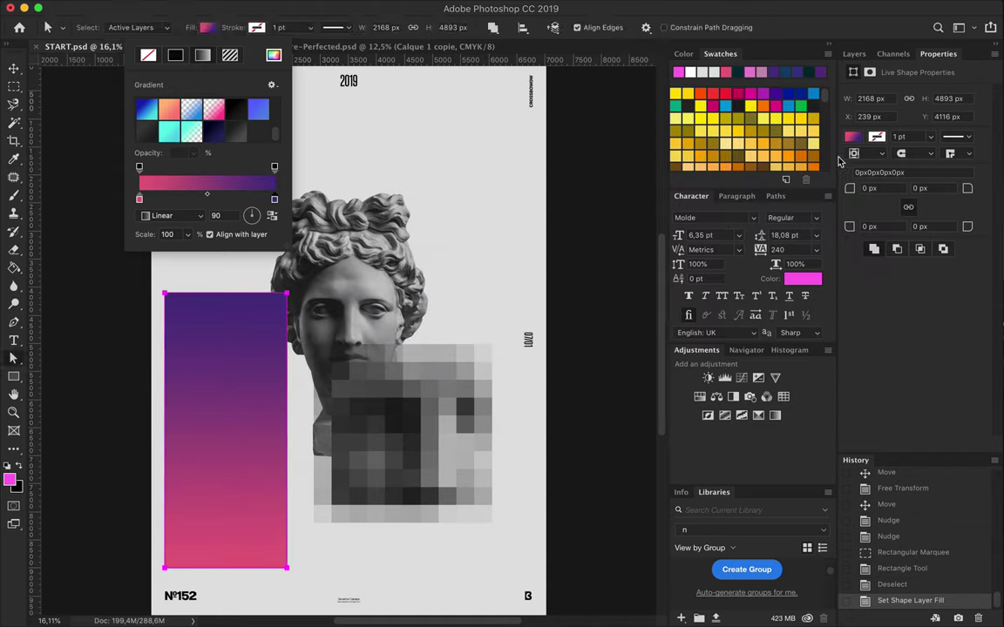
Clip the gradient to the strips below, and set both it and the magenta shard to Color Dodge.
{"action": "key", "text": "Return"}
{"action": "key", "text": "v"}
{"action": "left_click", "coordinate": [854, 53]}
{"action": "key", "text": "ctrl+alt+g"}
{"action": "left_click", "coordinate": [902, 94]}
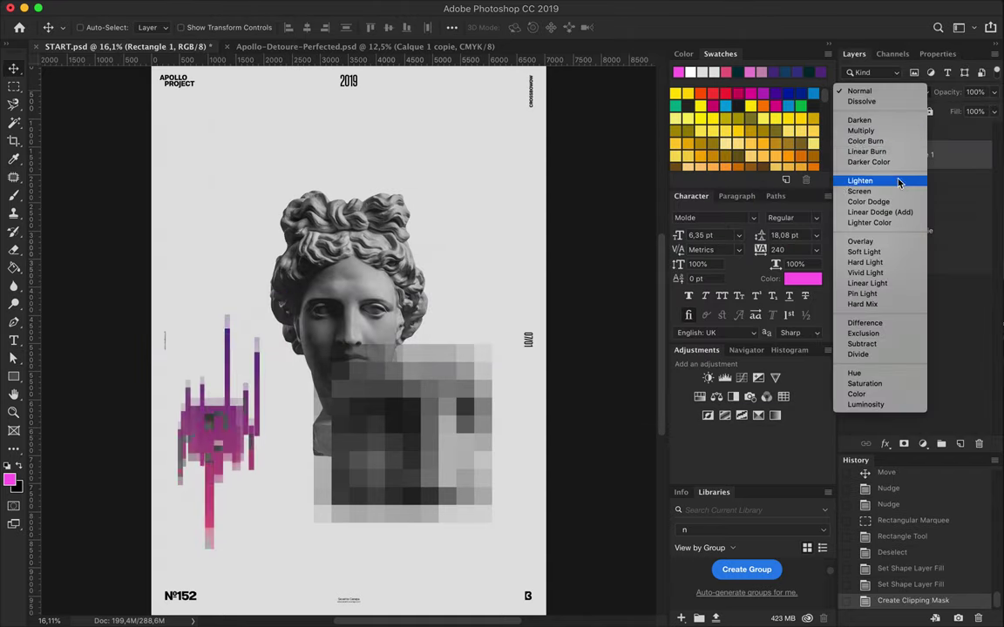
{"action": "left_click", "coordinate": [871, 197]}
{"action": "left_click", "coordinate": [408, 418], "text": "ctrl"}
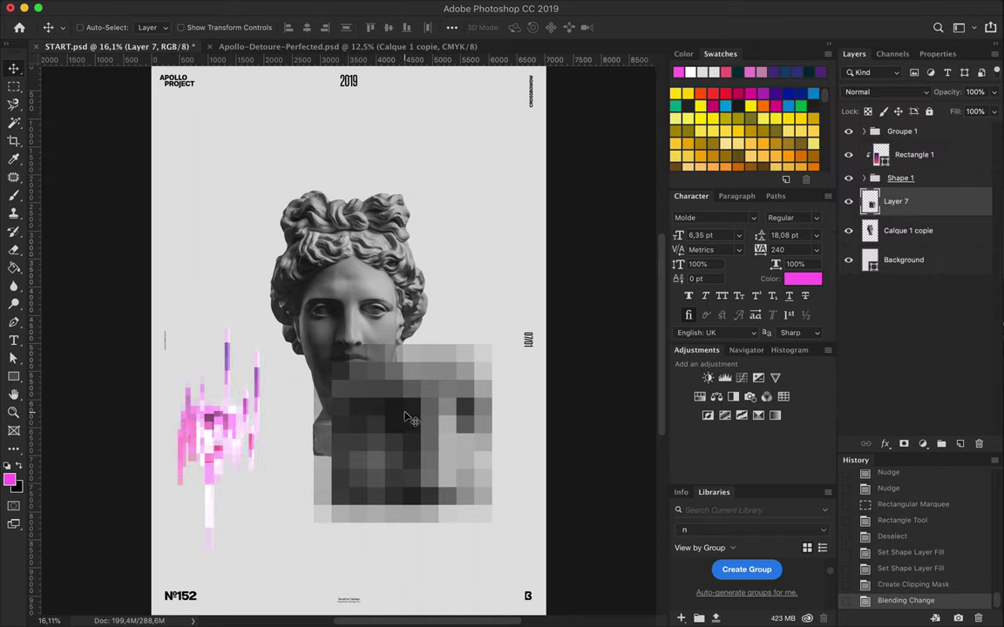
Copy two strips of the pixelated block as Layers 8 and 9 and slide them right.
{"action": "key", "text": "m"}
{"action": "left_click_drag", "start_coordinate": [515, 414], "coordinate": [510, 408]}
{"action": "key", "text": "ctrl+c"}
{"action": "key", "text": "ctrl+v"}
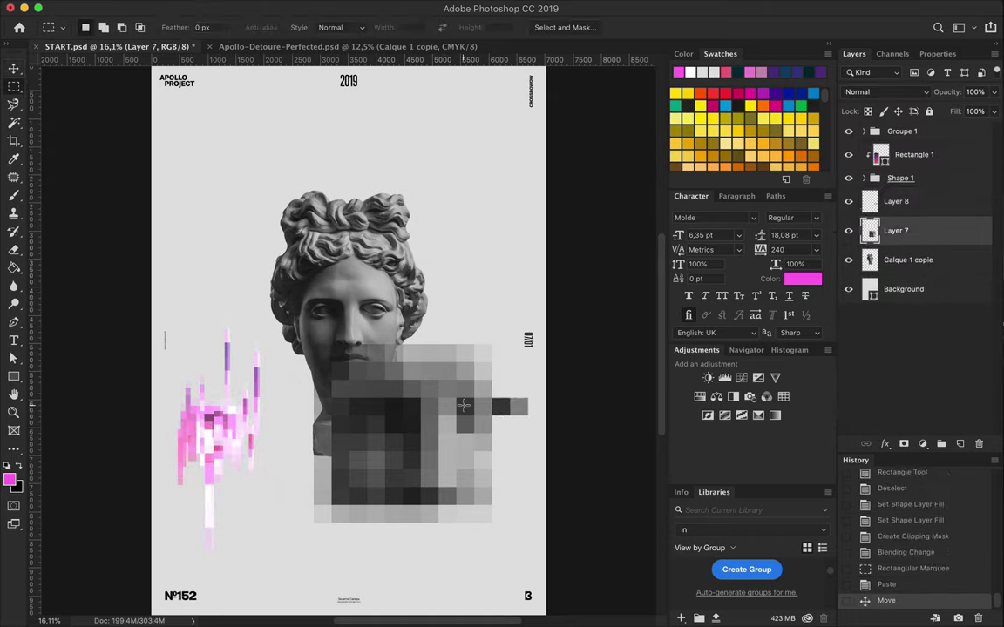
{"action": "key", "text": "ctrl+c"}
{"action": "key", "text": "ctrl+v"}
{"action": "left_click_drag", "start_coordinate": [438, 443], "coordinate": [535, 447]}
{"action": "mouse_move", "coordinate": [451, 455]}
{"action": "left_mouse_down"}
{"action": "mouse_move", "coordinate": [386, 356]}
{"action": "mouse_move", "coordinate": [468, 363]}
{"action": "left_mouse_up"}
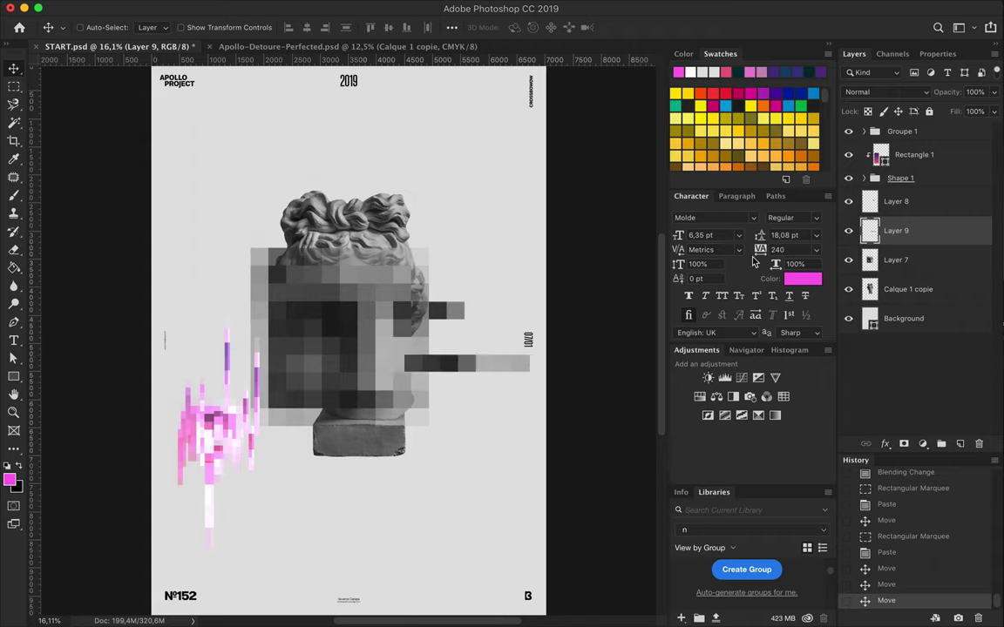
Group the strips as Shape 2, rotate Layers 8 and 9 by -90°, and stack Layer 8 below Layer 9.
{"action": "key", "text": "ctrl+g"}
{"action": "double_click", "coordinate": [898, 195]}
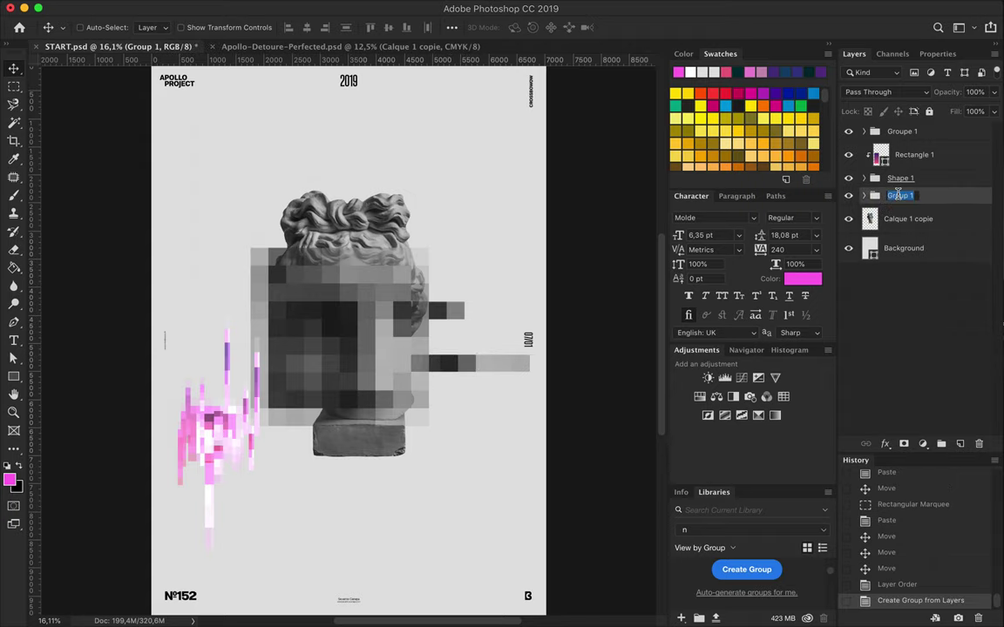
{"action": "left_click", "coordinate": [373, 327]}
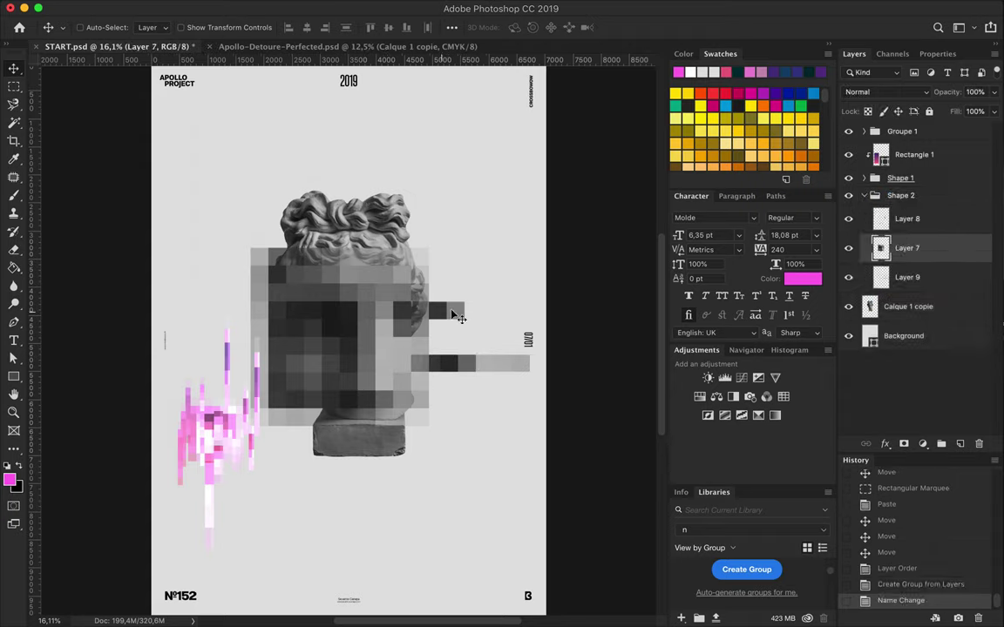
{"action": "left_click", "coordinate": [421, 320], "text": "shift"}
{"action": "key", "text": "ctrl+t"}
{"action": "mouse_move", "coordinate": [463, 336]}
{"action": "left_mouse_down"}
{"action": "mouse_move", "coordinate": [441, 250]}
{"action": "mouse_move", "coordinate": [423, 264]}
{"action": "mouse_move", "coordinate": [440, 283]}
{"action": "left_mouse_up"}
{"action": "key", "text": "Return"}
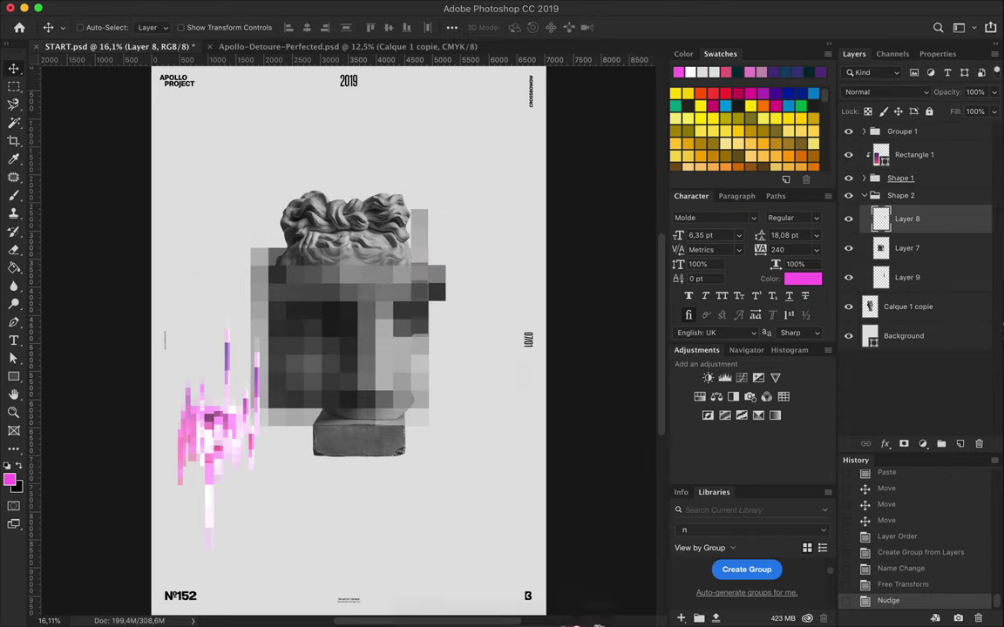
{"action": "left_click_drag", "start_coordinate": [929, 274], "coordinate": [929, 288]}
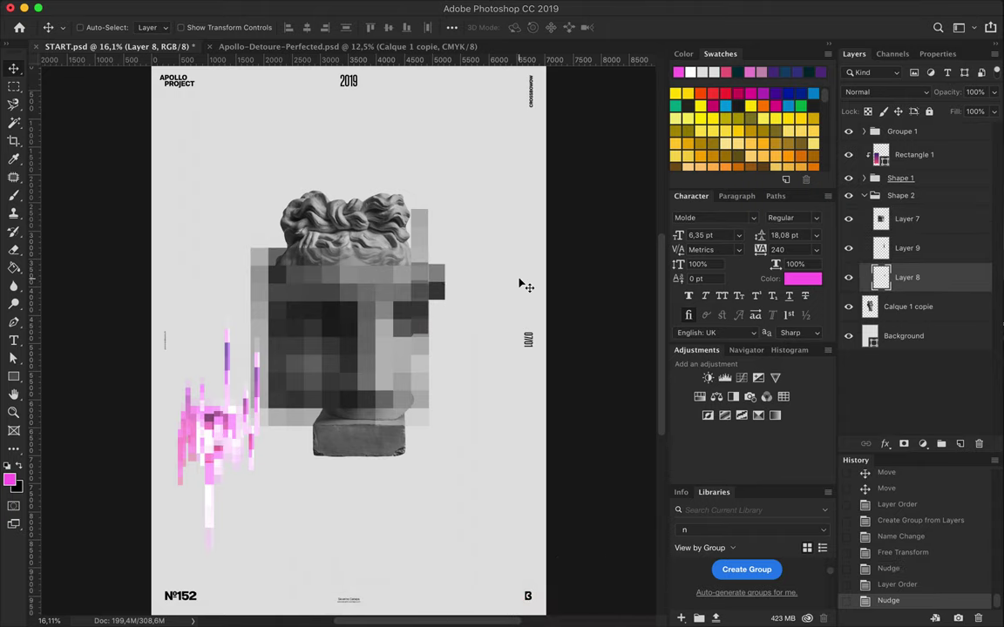
Copy a vertical strip of the block as Layer 10, reorder it and move it upward.
{"action": "key", "text": "m"}
{"action": "key", "text": "ctrl+c"}
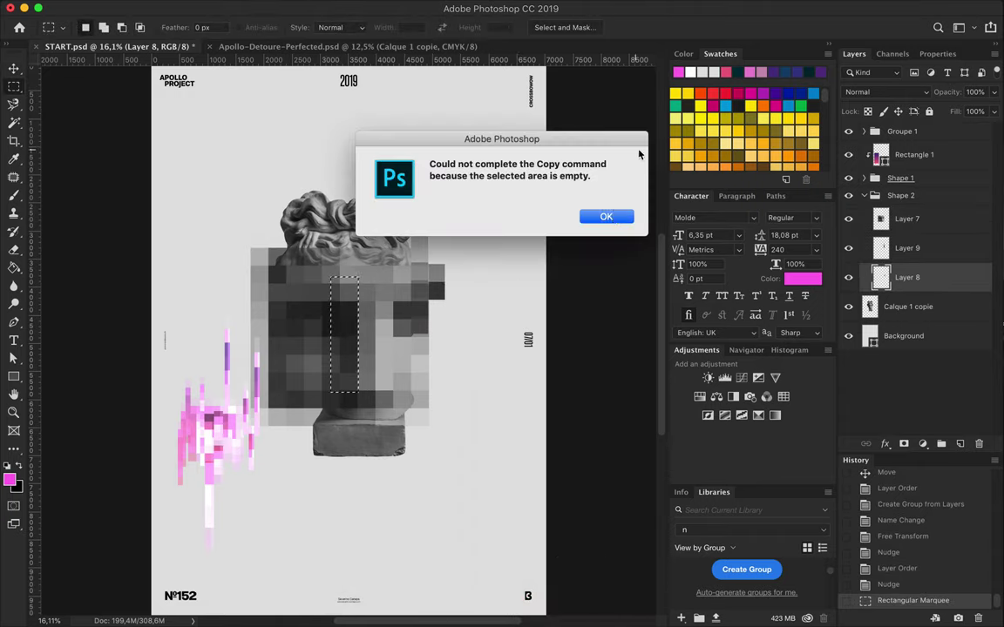
{"action": "key", "text": "Return"}
{"action": "key", "text": "ctrl+v"}
{"action": "key", "text": "v"}
{"action": "left_click_drag", "start_coordinate": [396, 276], "coordinate": [385, 166]}
{"action": "left_click_drag", "start_coordinate": [929, 219], "coordinate": [938, 251]}
{"action": "left_click_drag", "start_coordinate": [347, 202], "coordinate": [349, 232]}
Copy another narrow strip as Layer 11 beneath Layer 7, slide it about 403 px down, and save.
{"action": "key", "text": "alt+bracketright"}
{"action": "key", "text": "m"}
{"action": "mouse_move", "coordinate": [361, 321]}
{"action": "left_mouse_down"}
{"action": "mouse_move", "coordinate": [315, 346]}
{"action": "mouse_move", "coordinate": [297, 405]}
{"action": "left_mouse_up"}
{"action": "key", "text": "ctrl+v"}
{"action": "key", "text": "v"}
{"action": "left_click_drag", "start_coordinate": [906, 219], "coordinate": [906, 257]}
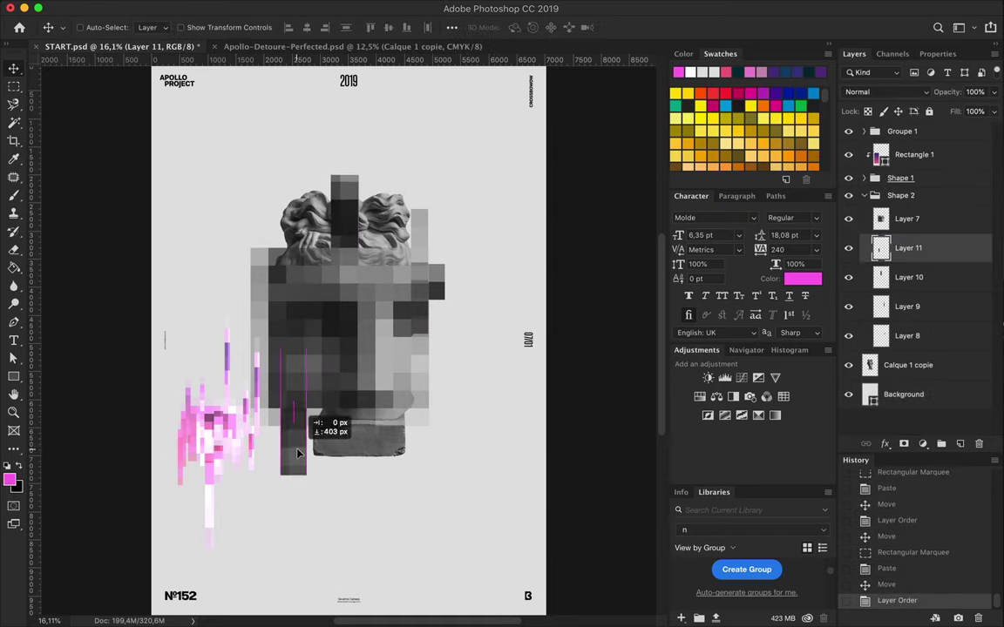
{"action": "left_click_drag", "start_coordinate": [297, 418], "coordinate": [297, 473]}
{"action": "key", "text": "ctrl+s"}
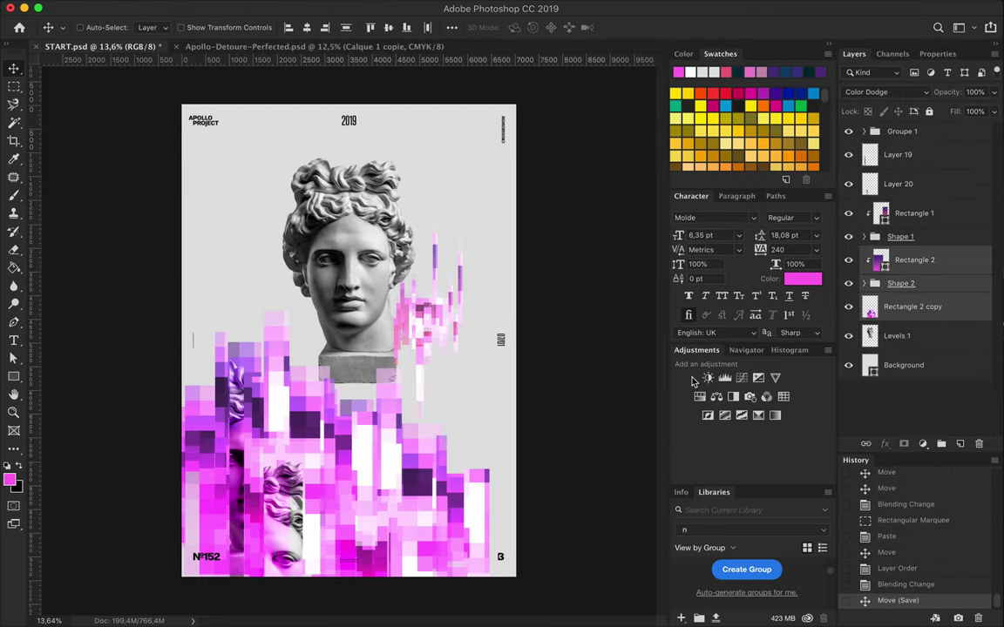
Raise the pink strip, then duplicate and merge the magenta glitch layer and move the copy lower-left.
{"action": "left_click_drag", "start_coordinate": [423, 492], "coordinate": [422, 401]}
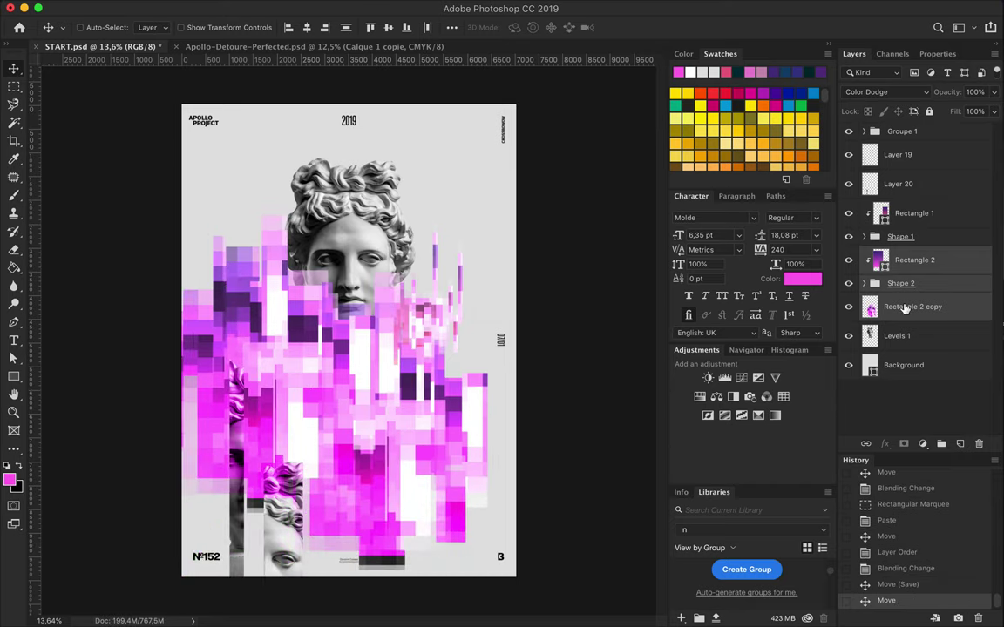
{"action": "key", "text": "ctrl+j"}
{"action": "key", "text": "ctrl+e"}
{"action": "key", "text": "ctrl+t"}
{"action": "left_click_drag", "start_coordinate": [374, 248], "coordinate": [291, 424]}
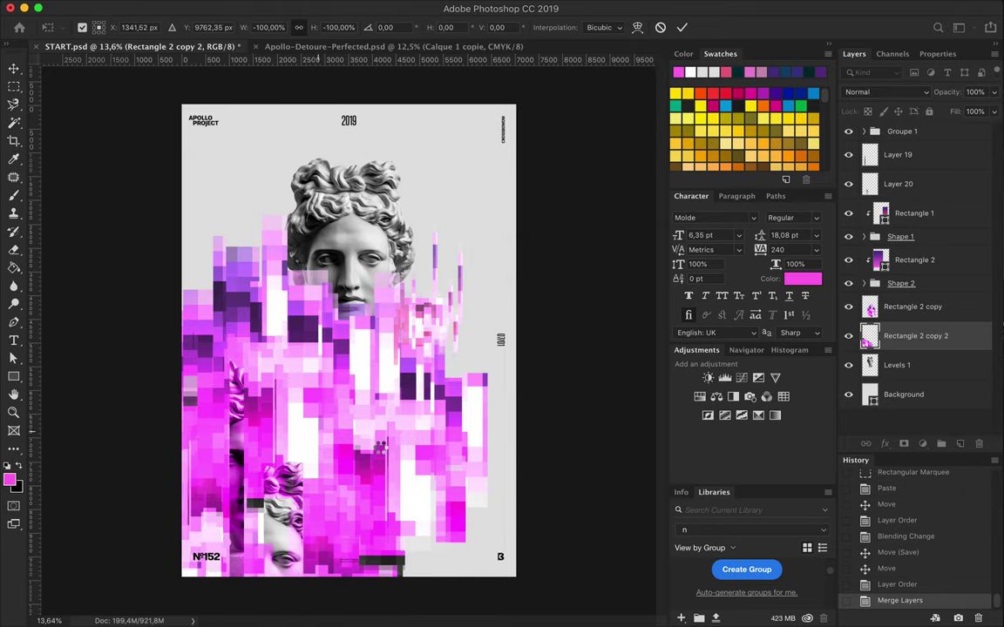
{"action": "key", "text": "Return"}
{"action": "left_click_drag", "start_coordinate": [225, 467], "coordinate": [319, 516]}
{"action": "left_click_drag", "start_coordinate": [317, 538], "coordinate": [316, 537]}
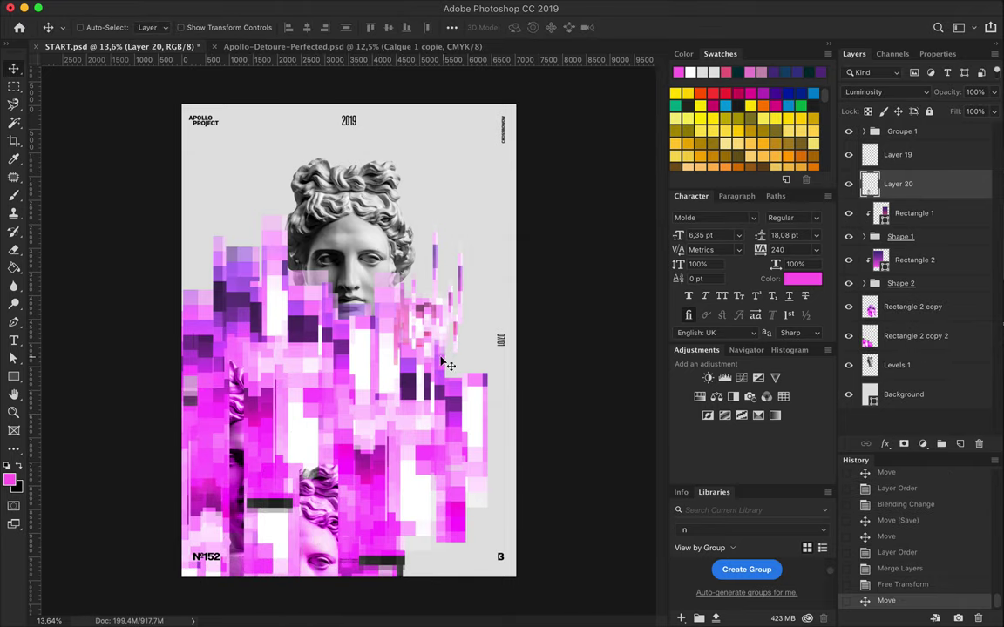
Copy a vertical face strip as Layer 21 above Rectangle 1, shift it and blend it with Screen.
{"action": "left_click", "coordinate": [347, 214], "text": "ctrl"}
{"action": "key", "text": "m"}
{"action": "left_click_drag", "start_coordinate": [303, 138], "coordinate": [316, 353]}
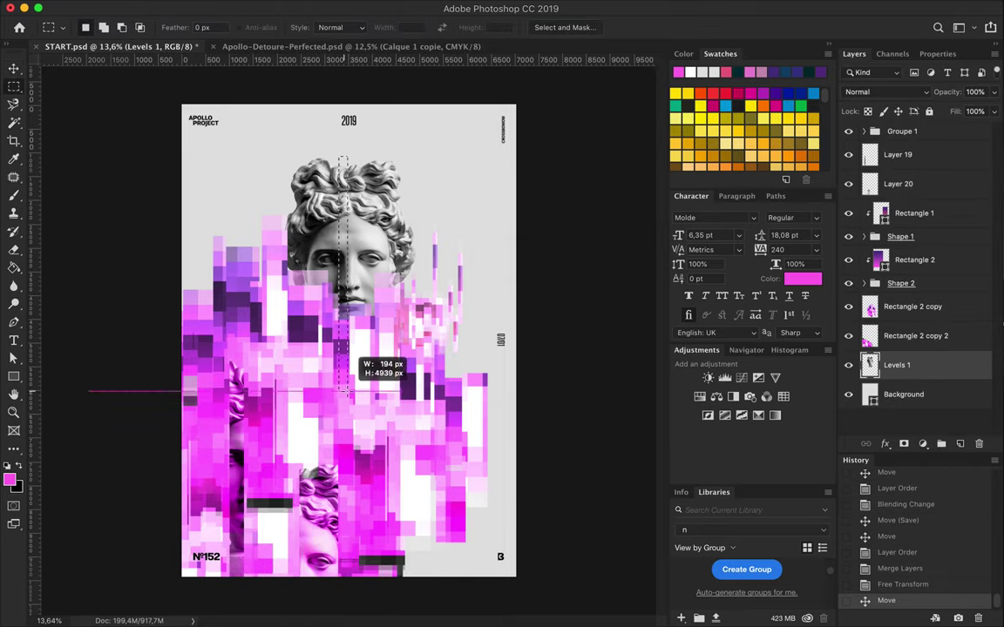
{"action": "key", "text": "ctrl+c"}
{"action": "key", "text": "ctrl+v"}
{"action": "key", "text": "v"}
{"action": "left_click_drag", "start_coordinate": [926, 373], "coordinate": [907, 202]}
{"action": "left_click_drag", "start_coordinate": [297, 402], "coordinate": [255, 427]}
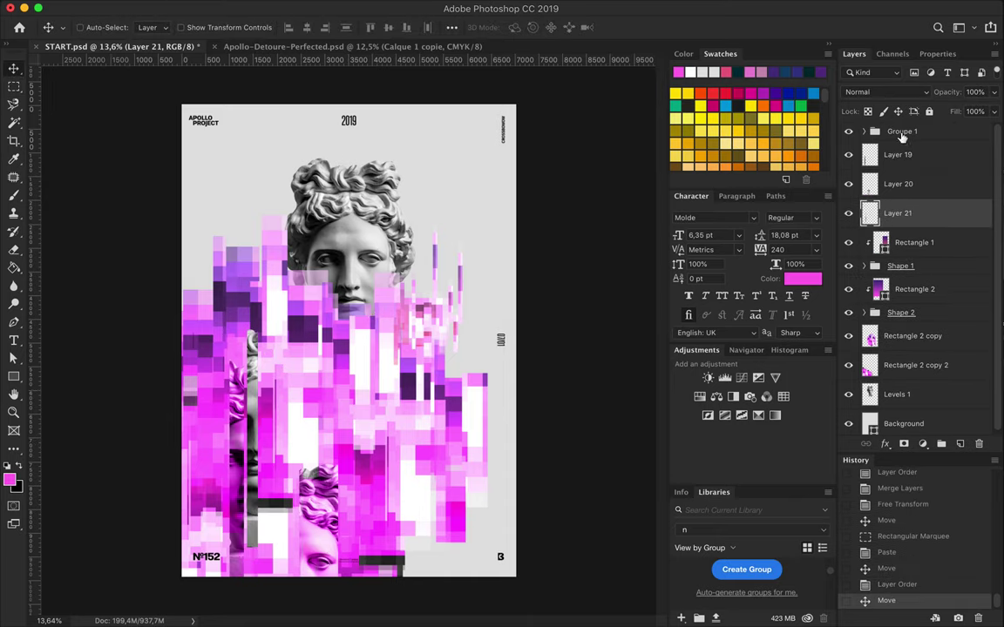
{"action": "left_click", "coordinate": [885, 91]}
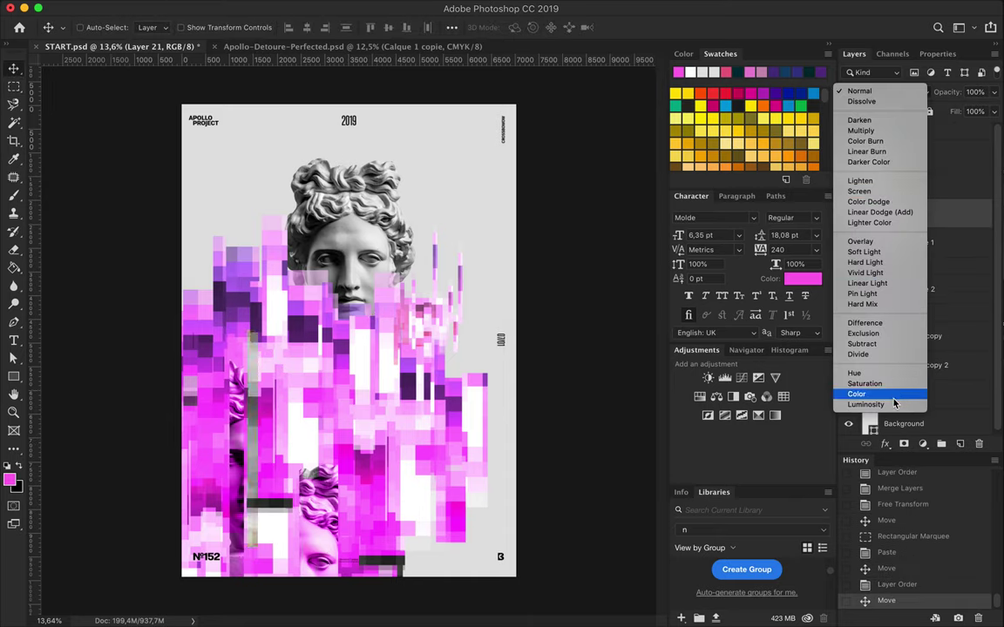
{"action": "left_click", "coordinate": [859, 191]}
Copy a thin head strip as Layer 22, shift it right, and blend it with Luminosity.
{"action": "left_click", "coordinate": [353, 214]}
{"action": "key", "text": "m"}
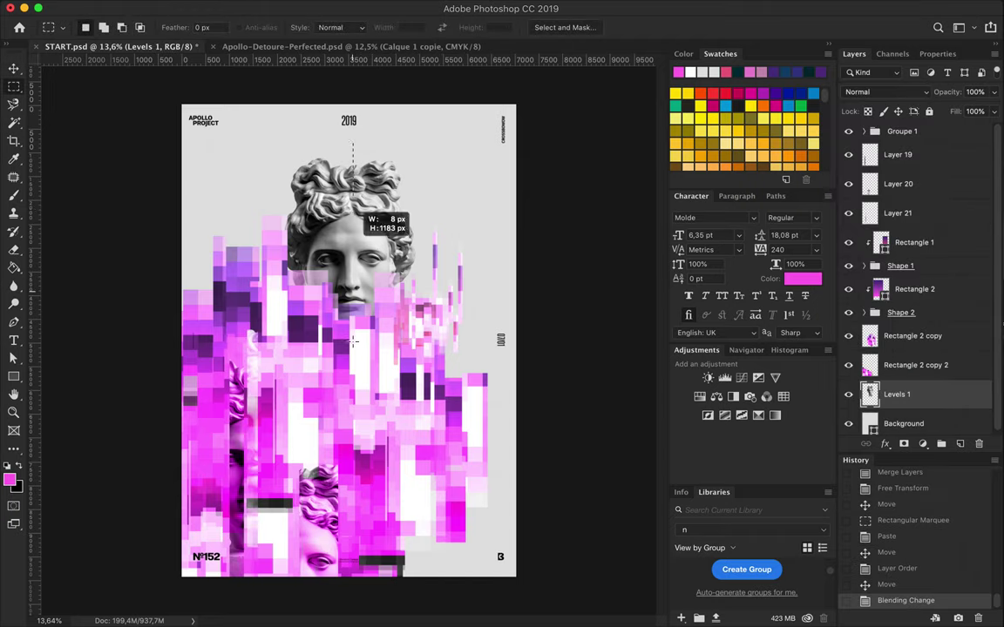
{"action": "key", "text": "ctrl+c"}
{"action": "key", "text": "ctrl+v"}
{"action": "key", "text": "v"}
{"action": "left_click_drag", "start_coordinate": [358, 403], "coordinate": [384, 384]}
{"action": "key", "text": "ctrl+shift+bracketright"}
{"action": "left_click", "coordinate": [894, 92]}
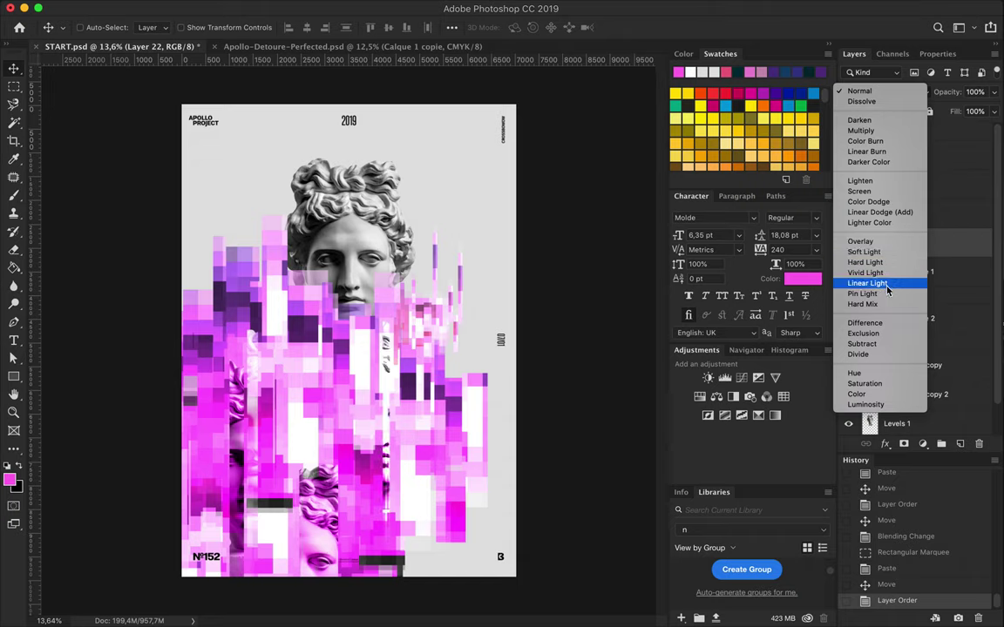
{"action": "left_click", "coordinate": [871, 404]}
{"action": "left_click_drag", "start_coordinate": [384, 403], "coordinate": [365, 402]}
Copy a head area as Layer 23 under Layer 22, lower its fill to 41%, and change its blend mode.
{"action": "key", "text": "alt+comma"}
{"action": "key", "text": "m"}
{"action": "key", "text": "ctrl+c"}
{"action": "key", "text": "ctrl+v"}
{"action": "key", "text": "v"}
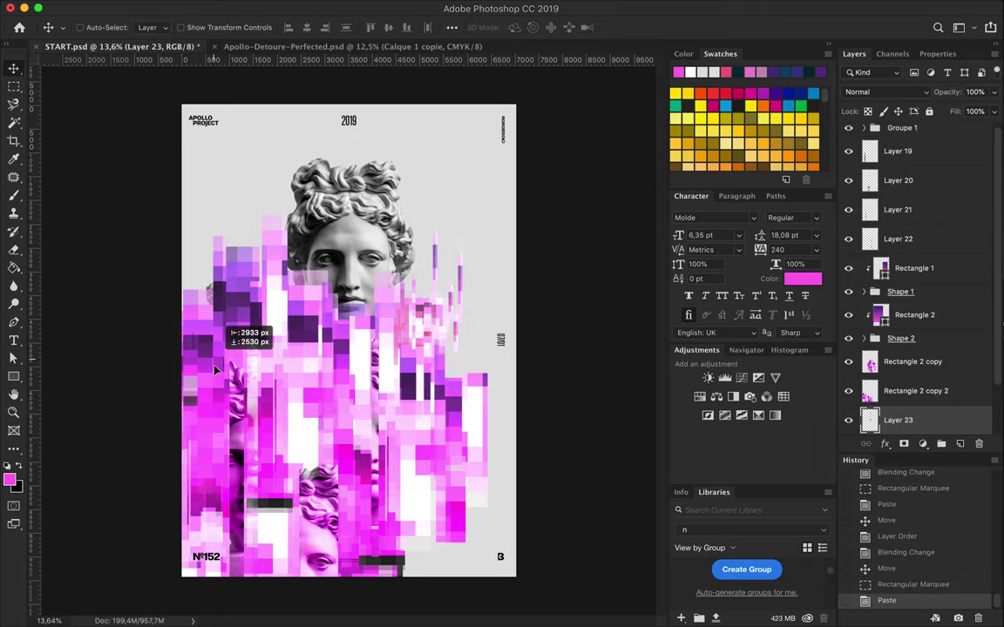
{"action": "left_click_drag", "start_coordinate": [208, 383], "coordinate": [206, 384]}
{"action": "left_click_drag", "start_coordinate": [897, 420], "coordinate": [898, 255]}
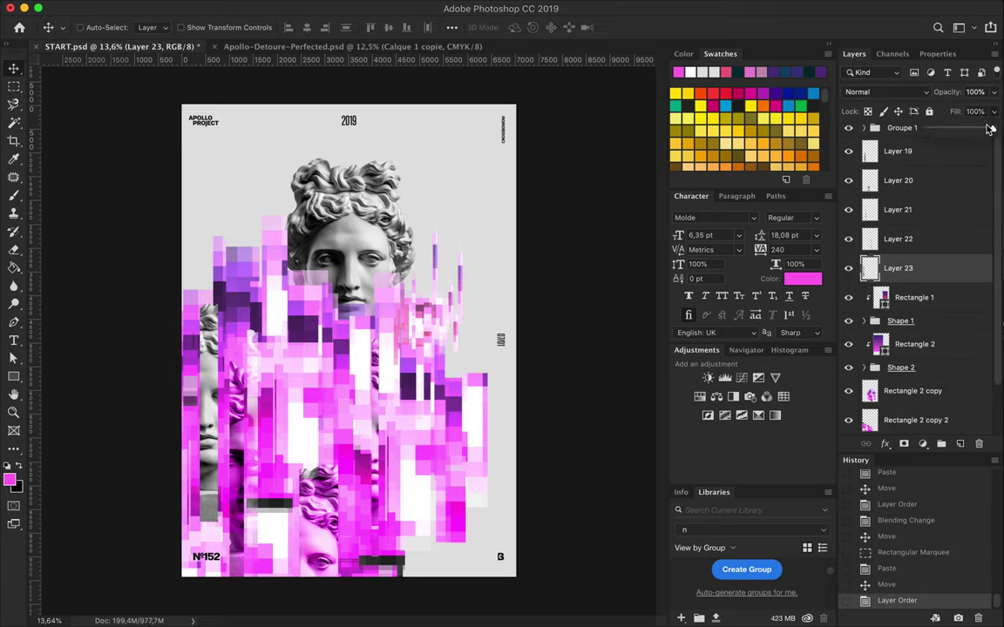
{"action": "left_click_drag", "start_coordinate": [990, 128], "coordinate": [952, 128]}
{"action": "left_click", "coordinate": [898, 91]}
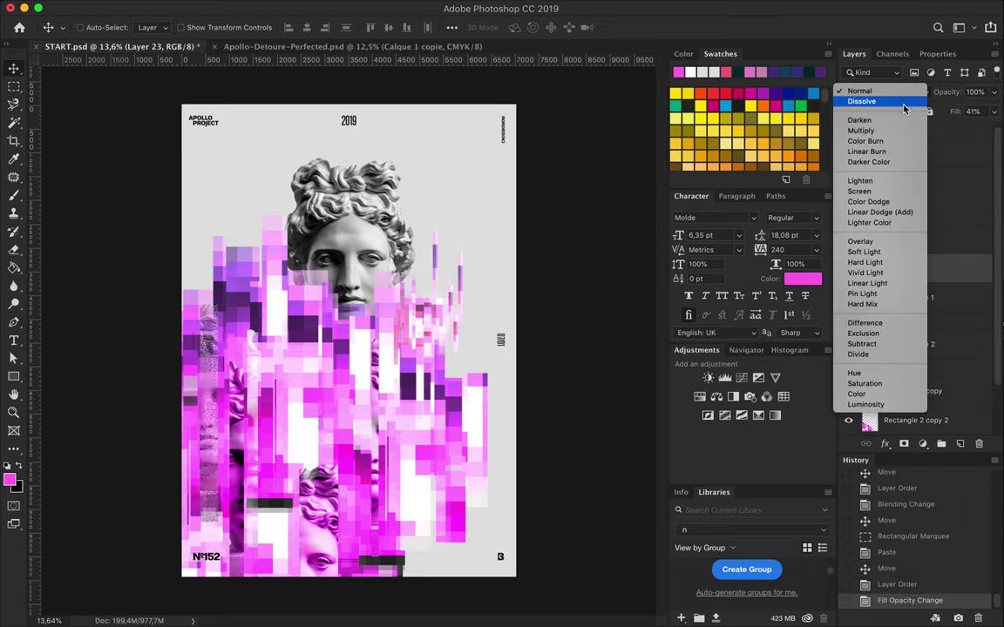
{"action": "left_click", "coordinate": [861, 130]}
Copy another head strip as Layer 24, raise it, blend it with Hard Light and position it.
{"action": "left_click", "coordinate": [370, 234], "text": "ctrl"}
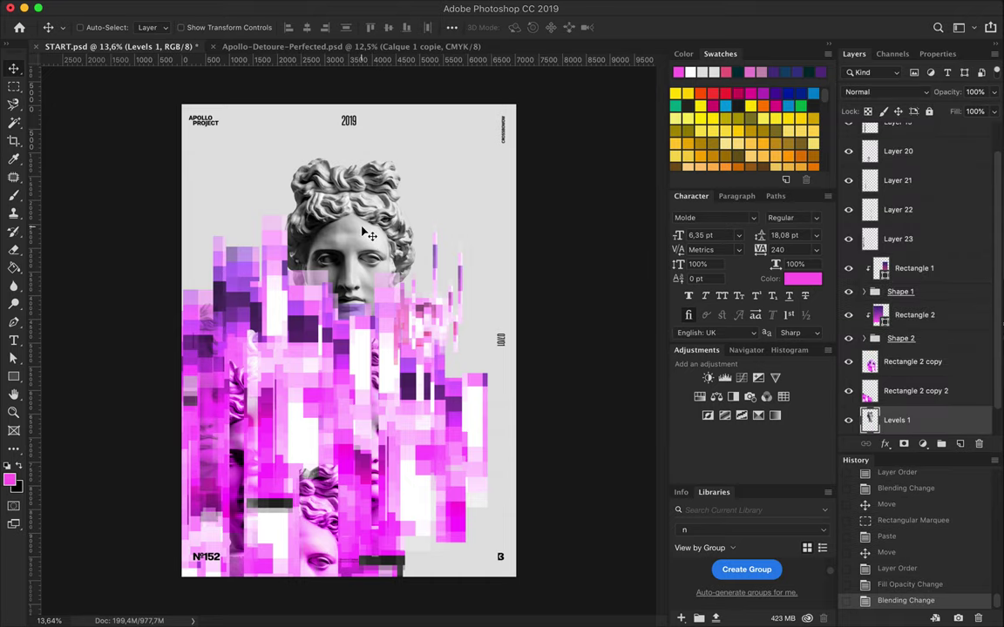
{"action": "key", "text": "m"}
{"action": "mouse_move", "coordinate": [338, 218]}
{"action": "left_mouse_down"}
{"action": "mouse_move", "coordinate": [381, 340]}
{"action": "mouse_move", "coordinate": [392, 342]}
{"action": "left_mouse_up"}
{"action": "key", "text": "ctrl+c"}
{"action": "key", "text": "ctrl+v"}
{"action": "key", "text": "v"}
{"action": "key", "text": "ctrl+shift+bracketright"}
{"action": "left_click", "coordinate": [887, 91]}
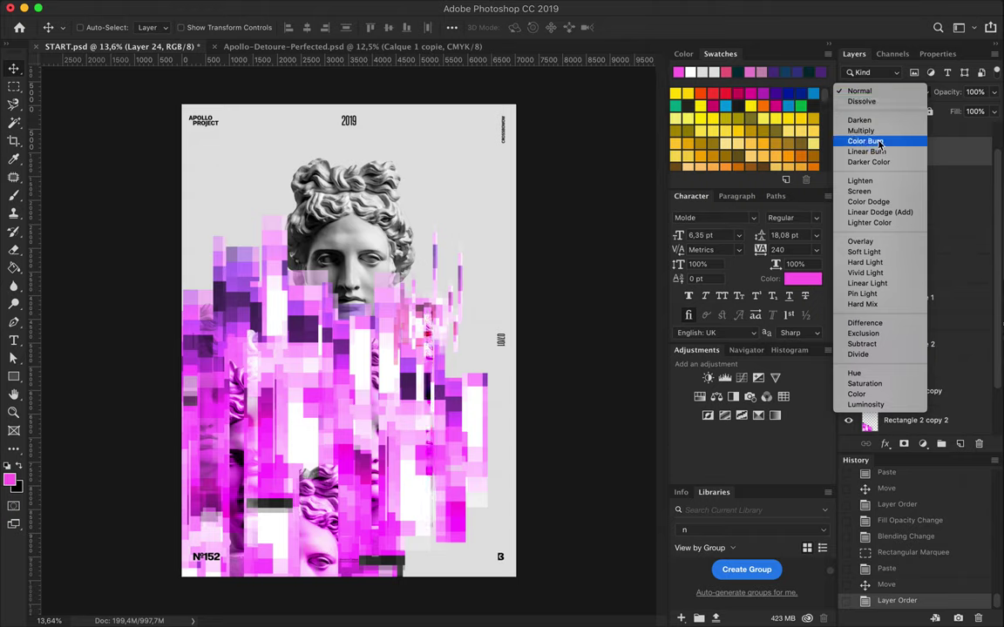
{"action": "left_click", "coordinate": [865, 261]}
{"action": "left_click_drag", "start_coordinate": [414, 398], "coordinate": [442, 469]}
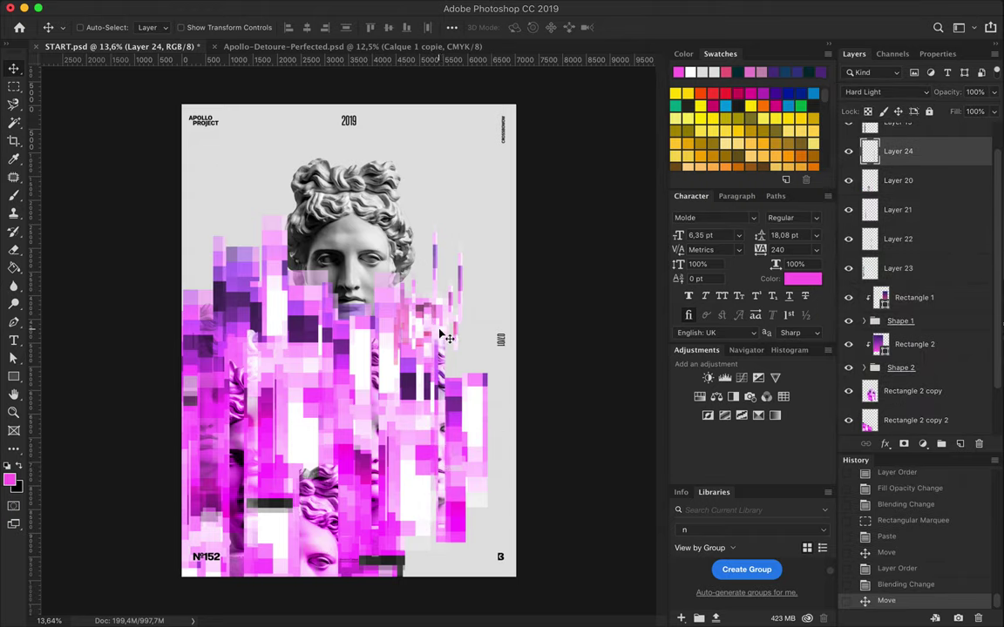
Merge Rectangle 1 with the Shape 1 group, lower Layer 20 fill to about 62%, and nudge the pink shard.
{"action": "left_click", "coordinate": [900, 354]}
{"action": "left_click", "coordinate": [911, 332]}
{"action": "key", "text": "ctrl+e"}
{"action": "mouse_move", "coordinate": [384, 262]}
{"action": "left_mouse_down"}
{"action": "mouse_move", "coordinate": [394, 259]}
{"action": "mouse_move", "coordinate": [322, 533]}
{"action": "left_mouse_up"}
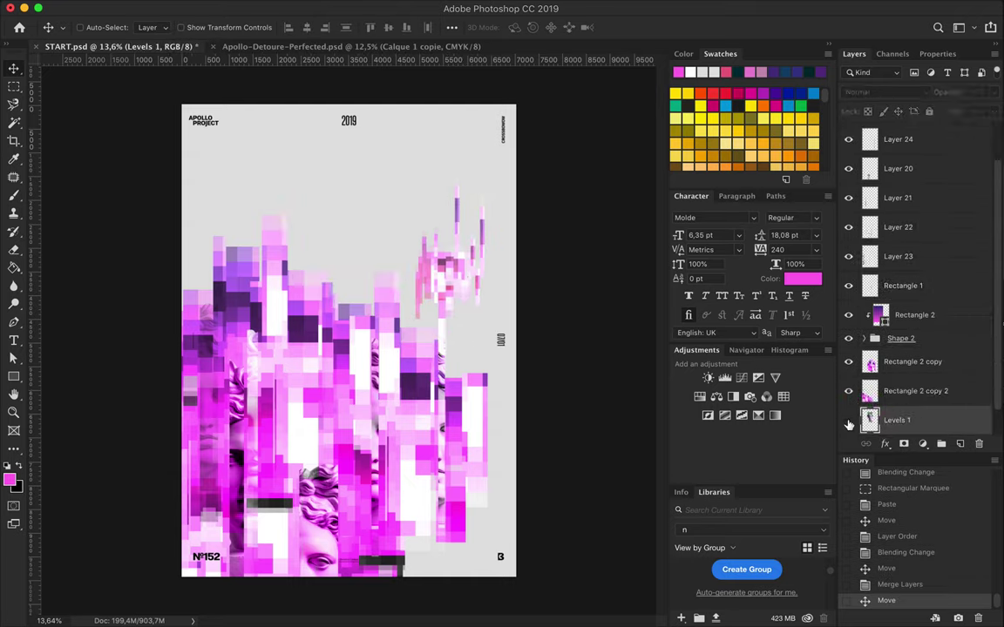
{"action": "left_click_drag", "start_coordinate": [994, 111], "coordinate": [972, 133]}
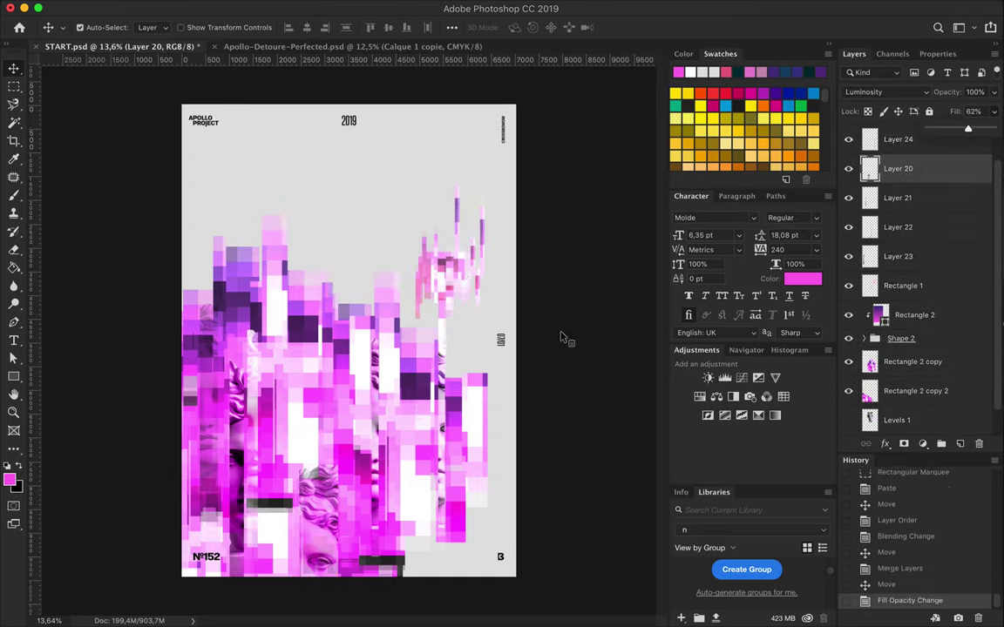
{"action": "left_click", "coordinate": [456, 279]}
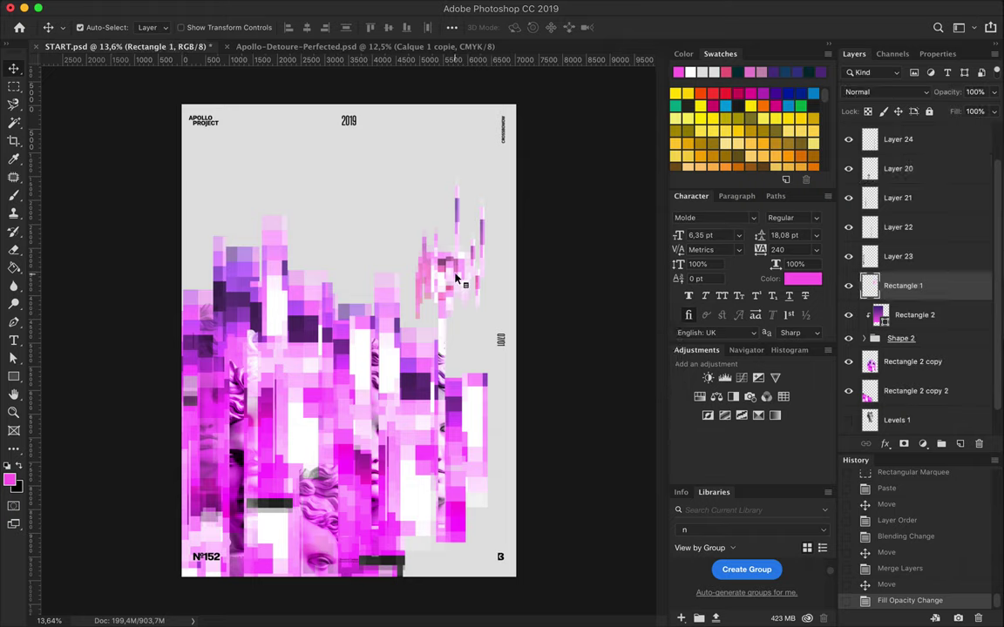
{"action": "left_click_drag", "start_coordinate": [457, 279], "coordinate": [433, 231]}
{"action": "left_click", "coordinate": [14, 140]}
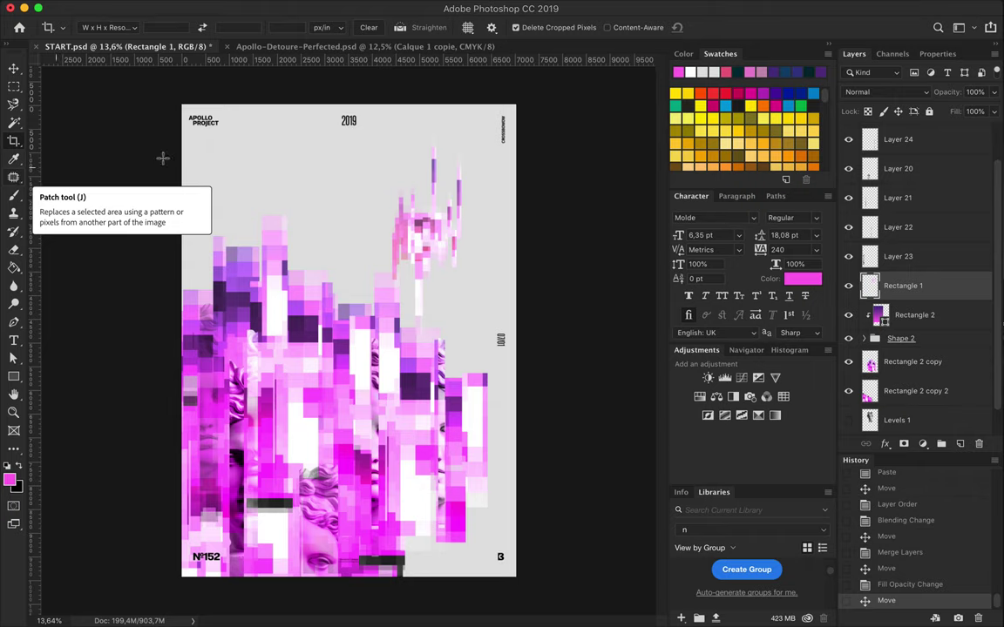
Merge Rectangle 2 copy and Rectangle 2 copy 2 into one layer and raise it on the poster.
{"action": "key", "text": "v"}
{"action": "left_click", "coordinate": [906, 361]}
{"action": "left_click", "coordinate": [907, 391], "text": "shift"}
{"action": "left_click_drag", "start_coordinate": [907, 390], "coordinate": [904, 415]}
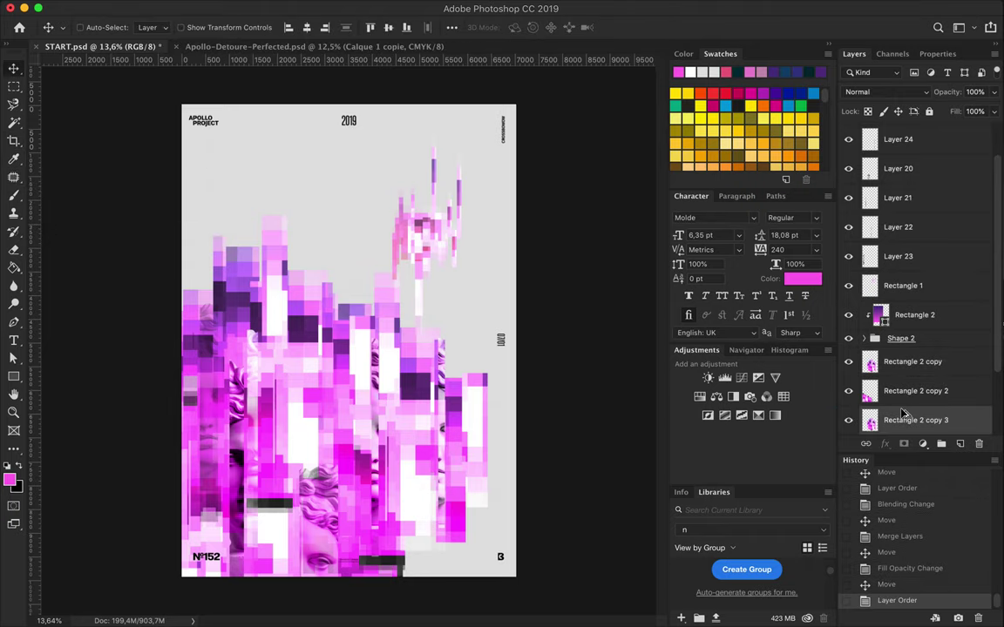
{"action": "key", "text": "ctrl+e"}
{"action": "mouse_move", "coordinate": [345, 396]}
{"action": "left_mouse_down"}
{"action": "mouse_move", "coordinate": [321, 303]}
{"action": "mouse_move", "coordinate": [349, 274]}
{"action": "left_mouse_up"}
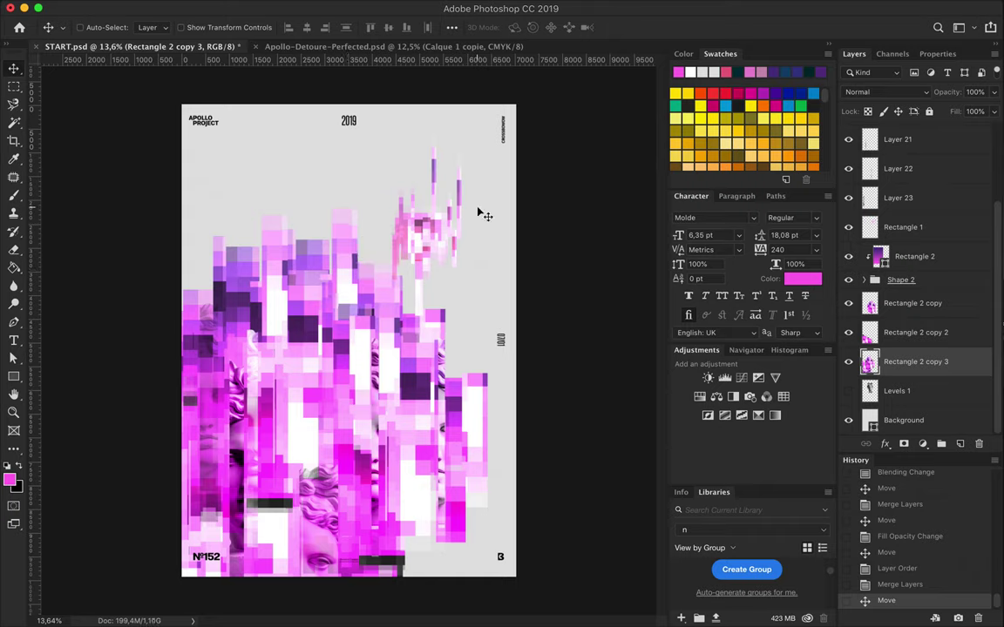
Add a Levels 2 adjustment with black input 137, clipped to the merged magenta layer.
{"action": "left_click", "coordinate": [884, 92]}
{"action": "left_click", "coordinate": [784, 83]}
{"action": "left_click", "coordinate": [923, 444]}
{"action": "left_click", "coordinate": [913, 515]}
{"action": "left_click_drag", "start_coordinate": [884, 198], "coordinate": [956, 199]}
{"action": "left_click", "coordinate": [854, 54]}
Reposition the merged Rectangle 2 copy 3 layer higher and delete Levels 2.
{"action": "left_click", "coordinate": [872, 376], "text": "alt"}
{"action": "left_click_drag", "start_coordinate": [305, 228], "coordinate": [312, 198]}
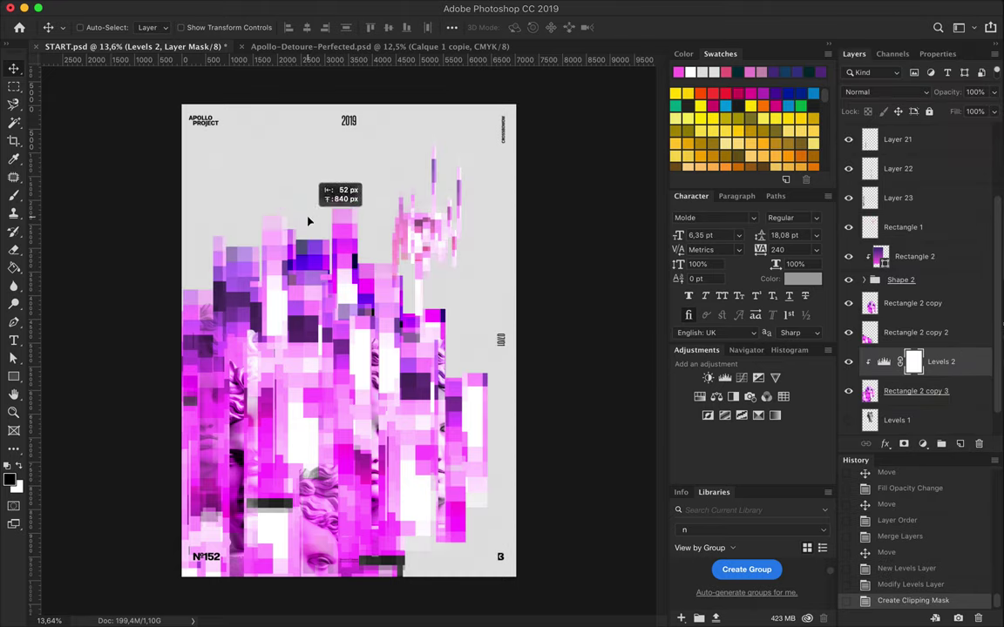
{"action": "key", "text": "ctrl+z"}
{"action": "left_click", "coordinate": [915, 391]}
{"action": "left_click_drag", "start_coordinate": [327, 412], "coordinate": [348, 263]}
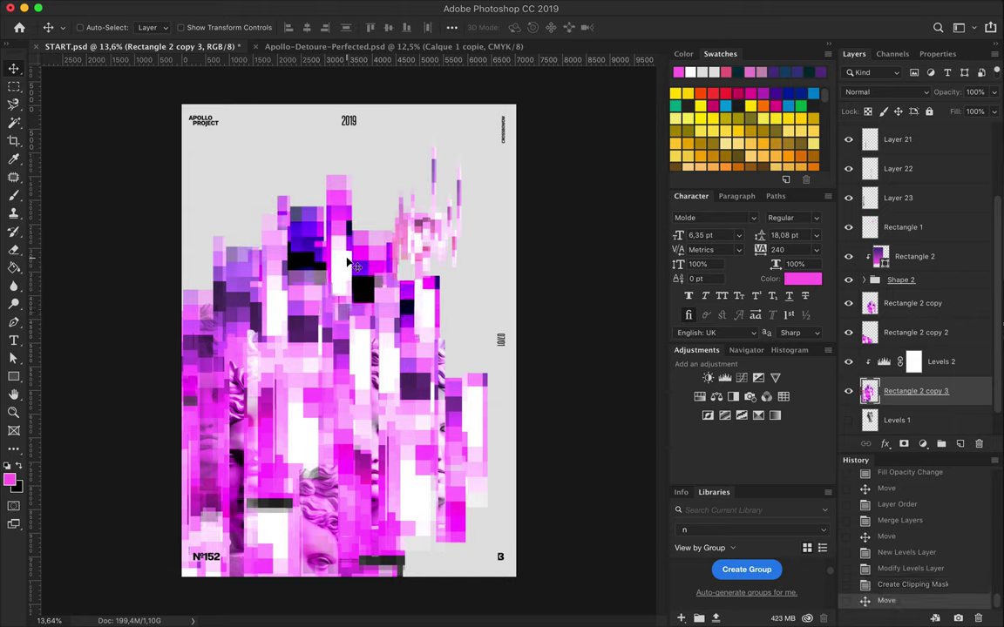
{"action": "left_click", "coordinate": [915, 362]}
{"action": "key", "text": "BackSpace"}
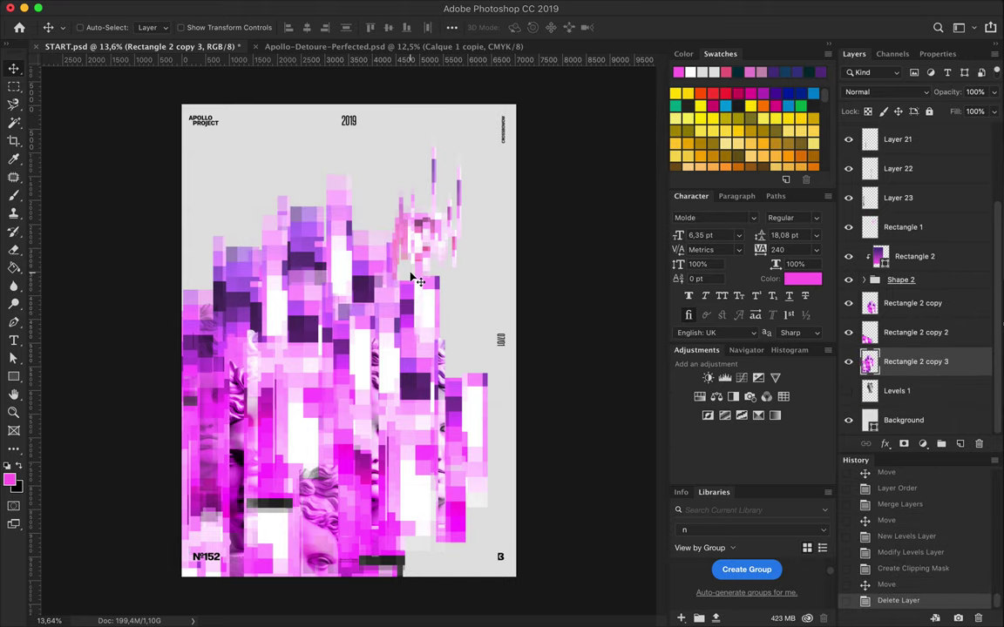
Duplicate the glitch strip and move the copy to the poster's top-right corner.
{"action": "mouse_move", "coordinate": [383, 253]}
{"action": "left_mouse_down"}
{"action": "mouse_move", "coordinate": [427, 200]}
{"action": "mouse_move", "coordinate": [392, 235]}
{"action": "left_mouse_up"}
{"action": "key", "text": "ctrl+t"}
{"action": "key", "text": "Return"}
{"action": "left_click_drag", "start_coordinate": [945, 228], "coordinate": [946, 270]}
{"action": "mouse_move", "coordinate": [428, 175]}
{"action": "left_mouse_down"}
{"action": "mouse_move", "coordinate": [444, 126]}
{"action": "mouse_move", "coordinate": [433, 152]}
{"action": "left_mouse_up"}
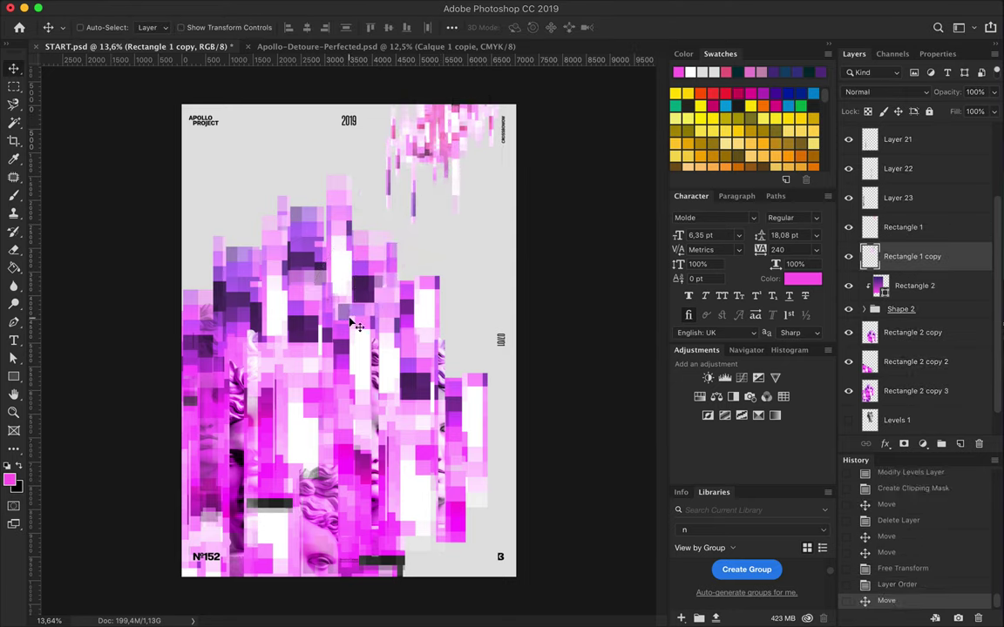
{"action": "key", "text": "t"}
{"action": "left_click", "coordinate": [388, 228]}
Type a letter A and scale it up large over the upper artwork.
{"action": "type", "text": "A"}
{"action": "key", "text": "ctrl+t"}
{"action": "left_click_drag", "start_coordinate": [388, 223], "coordinate": [392, 94]}
{"action": "left_click_drag", "start_coordinate": [331, 235], "coordinate": [275, 326]}
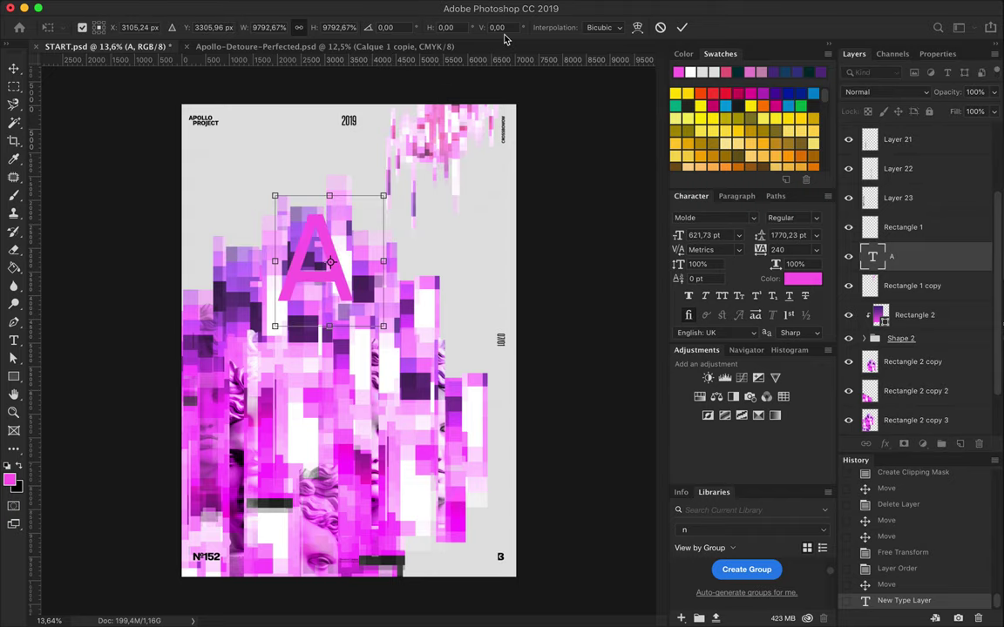
{"action": "key", "text": "Return"}
Colour the A black (#000000) and give it an Italic font style.
{"action": "left_click", "coordinate": [567, 27]}
{"action": "type", "text": "000000"}
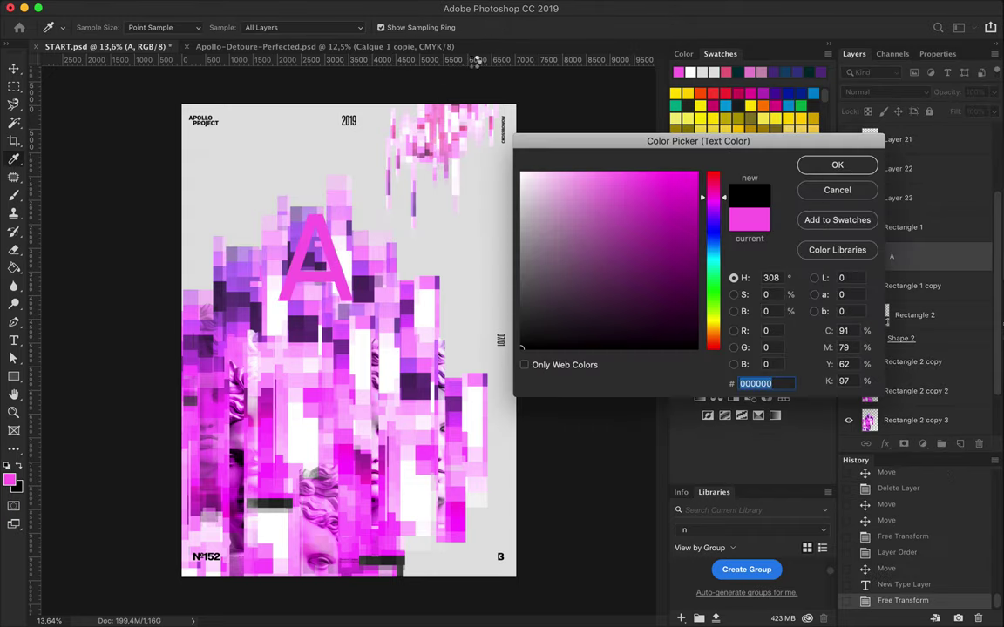
{"action": "left_click", "coordinate": [836, 164]}
{"action": "left_click", "coordinate": [321, 27]}
{"action": "left_click", "coordinate": [287, 42]}
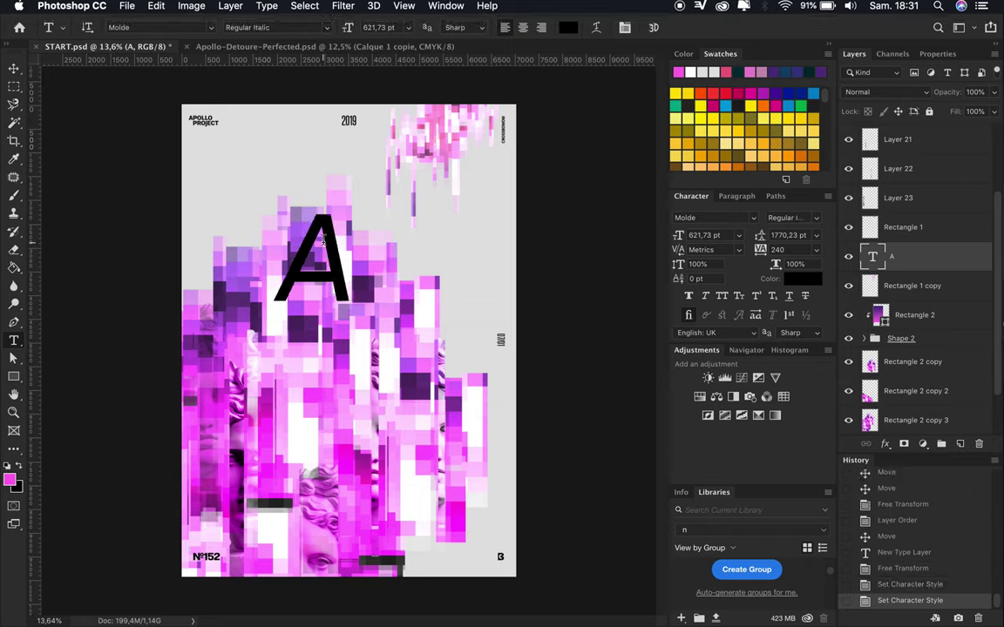
Change the A's font style to Thin Italic.
{"action": "left_click", "coordinate": [13, 68]}
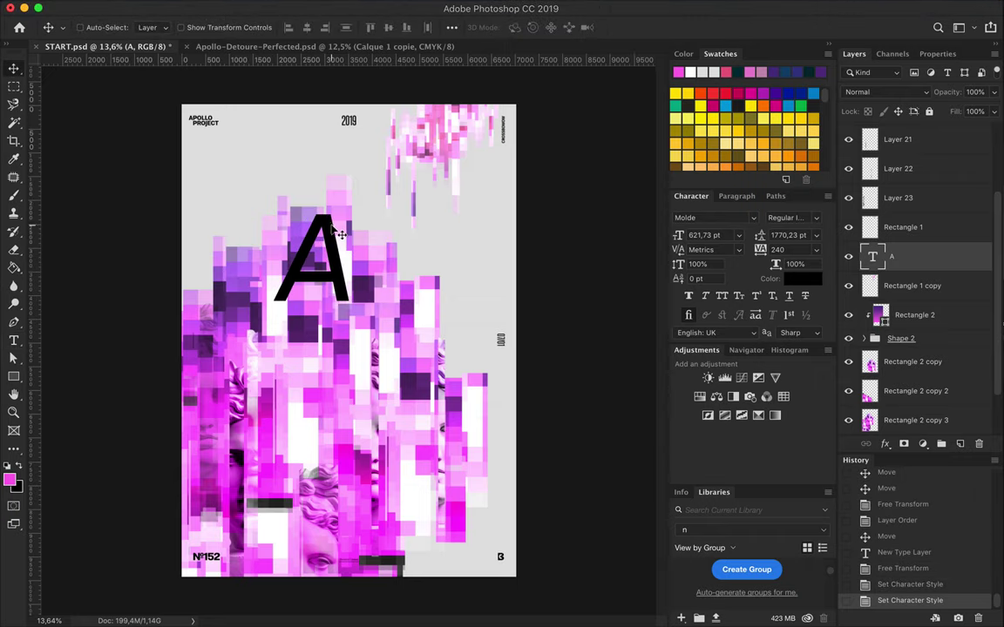
{"action": "key", "text": "ctrl+t"}
{"action": "key", "text": "Return"}
{"action": "key", "text": "a"}
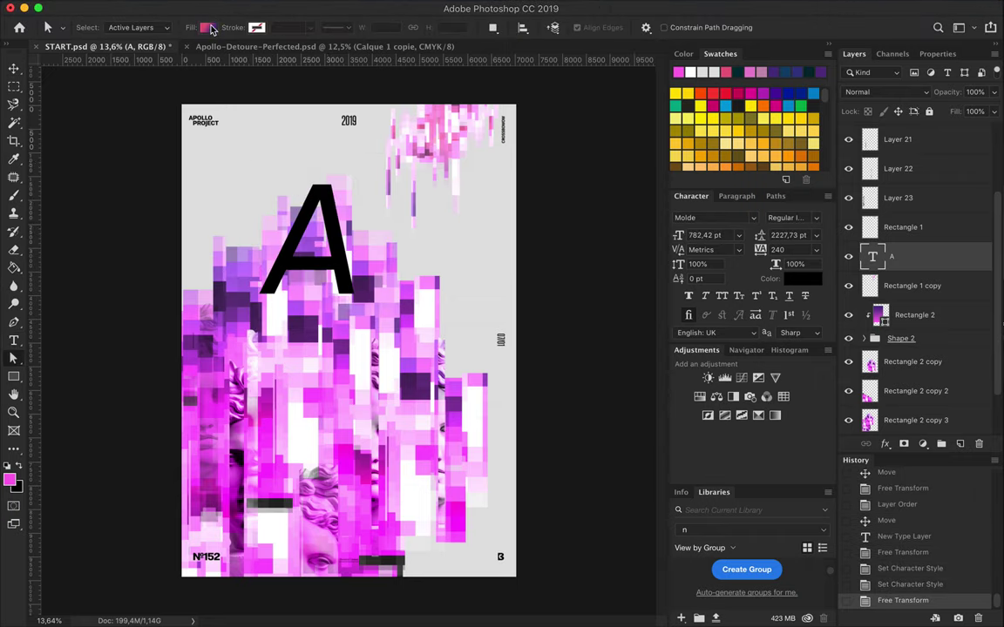
{"action": "key", "text": "t"}
{"action": "left_click", "coordinate": [322, 27]}
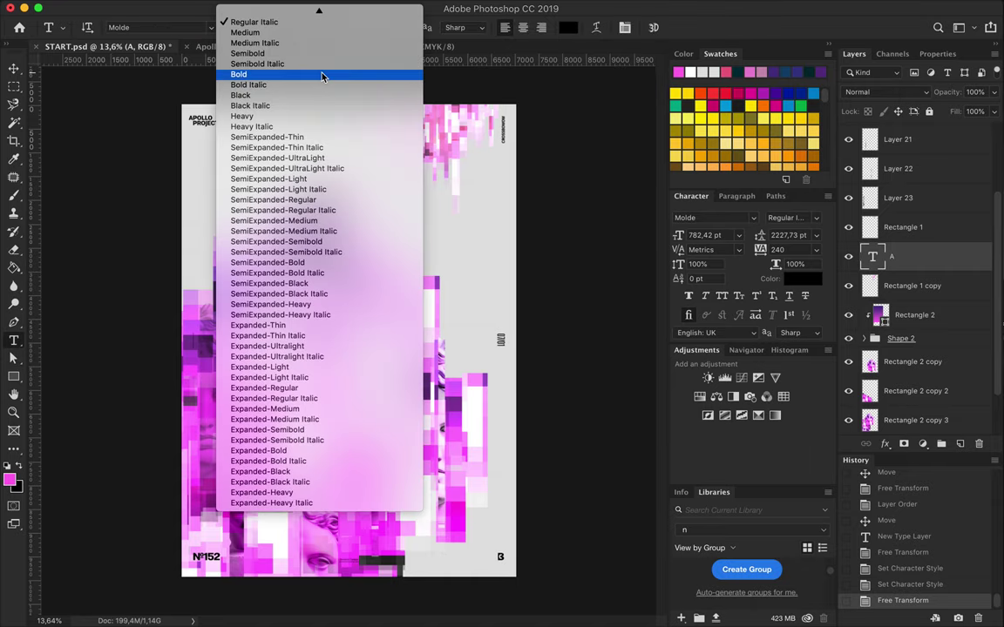
{"action": "left_click", "coordinate": [312, 59]}
Enlarge the Thin Italic A further and move it down about 112 px.
{"action": "key", "text": "ctrl+t"}
{"action": "left_click_drag", "start_coordinate": [396, 300], "coordinate": [353, 449]}
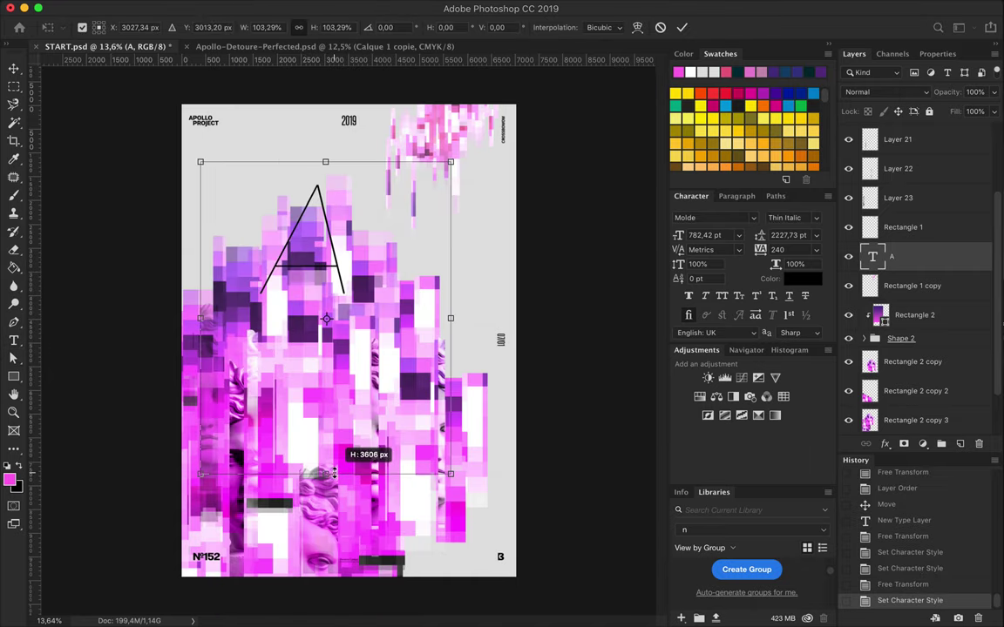
{"action": "key", "text": "Return"}
{"action": "key", "text": "v"}
{"action": "left_click_drag", "start_coordinate": [329, 284], "coordinate": [318, 395]}
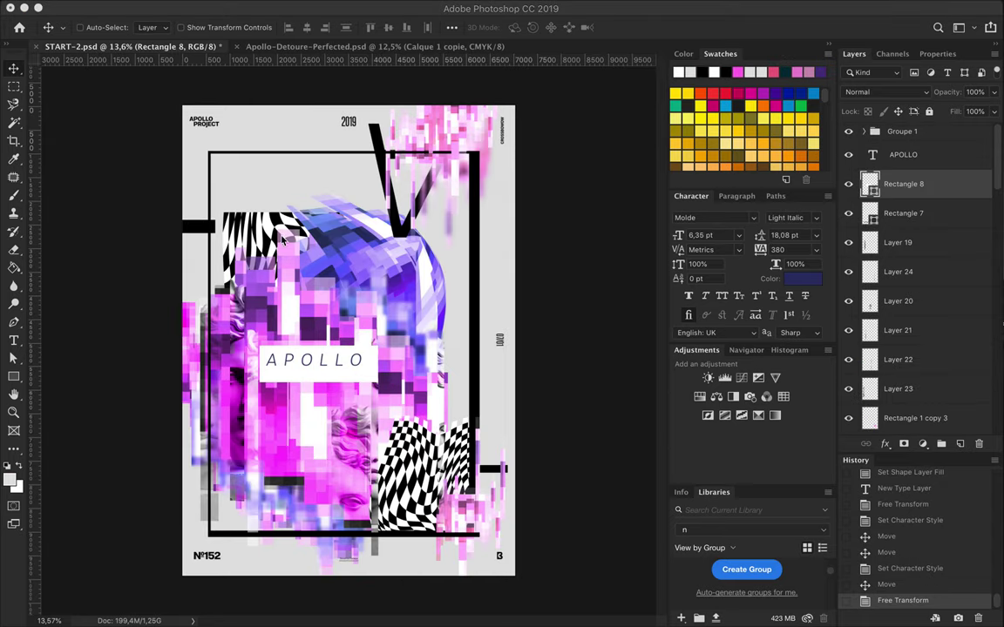
Raise Group 1 copy 7, centre APOLLO on its white box, and lower the pair.
{"action": "left_click_drag", "start_coordinate": [908, 336], "coordinate": [907, 153]}
{"action": "left_click_drag", "start_coordinate": [353, 222], "coordinate": [353, 255]}
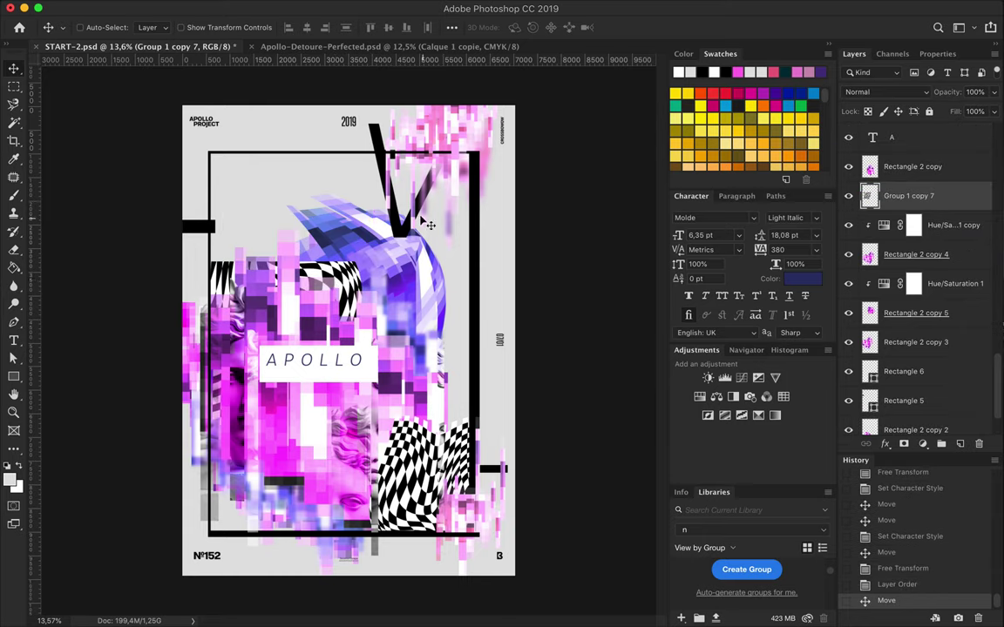
{"action": "left_click", "coordinate": [287, 318], "text": "shift"}
{"action": "left_click", "coordinate": [451, 27]}
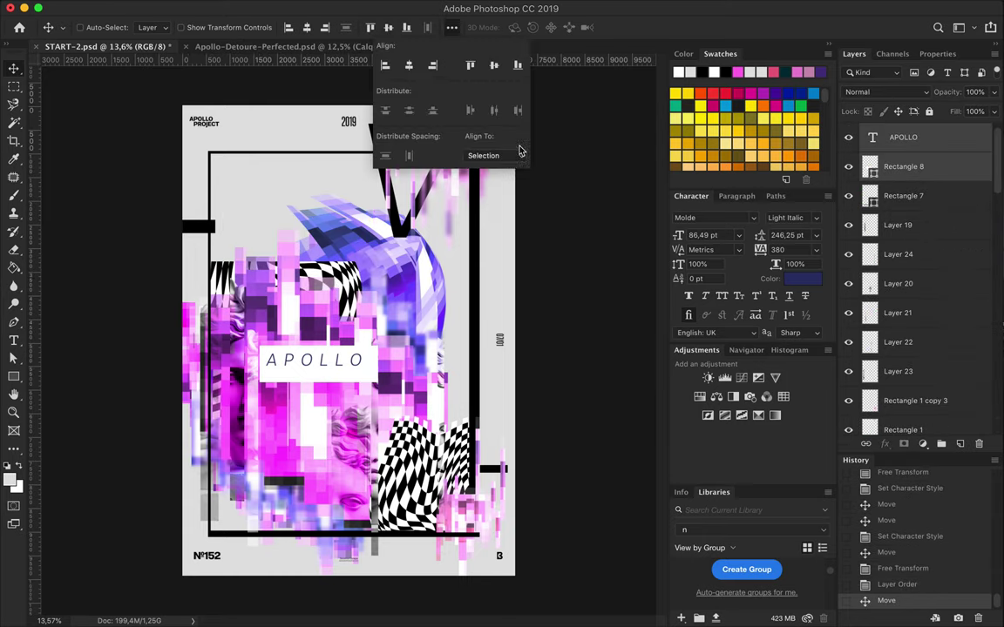
{"action": "left_click", "coordinate": [493, 65]}
{"action": "left_click", "coordinate": [410, 66]}
{"action": "key", "text": "shift+Left"}
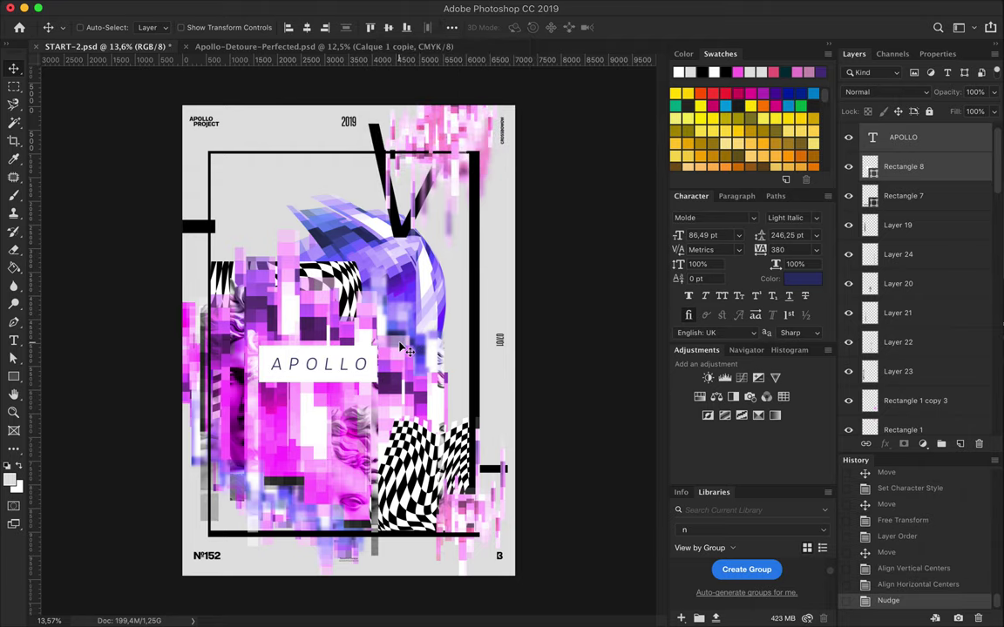
{"action": "left_click_drag", "start_coordinate": [397, 345], "coordinate": [351, 387]}
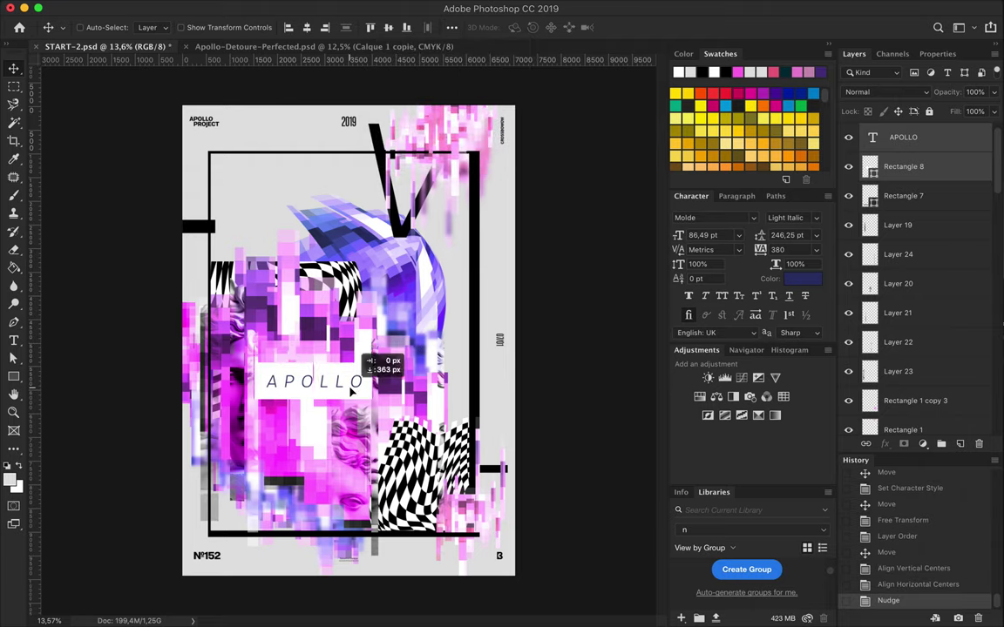
Recolour the APOLLO lettering black (#000000).
{"action": "double_click", "coordinate": [873, 136]}
{"action": "left_click", "coordinate": [802, 278]}
{"action": "type", "text": "000000"}
{"action": "left_click", "coordinate": [834, 164]}
{"action": "left_click", "coordinate": [14, 69]}
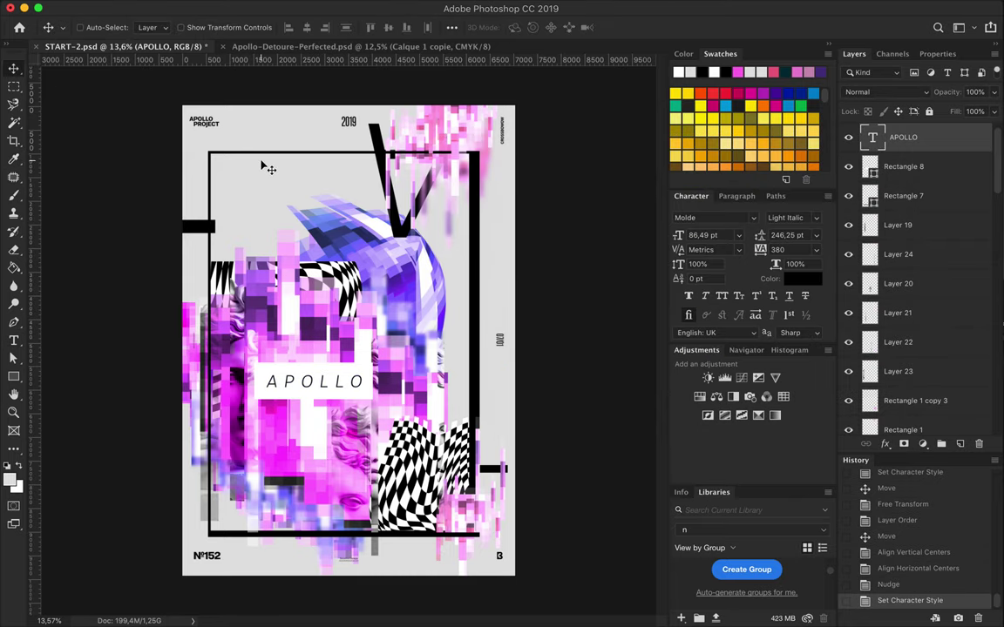
{"action": "key", "text": "u"}
{"action": "left_click", "coordinate": [155, 27]}
Draw a tall thin white rectangle near the poster's right edge.
{"action": "left_click", "coordinate": [292, 120]}
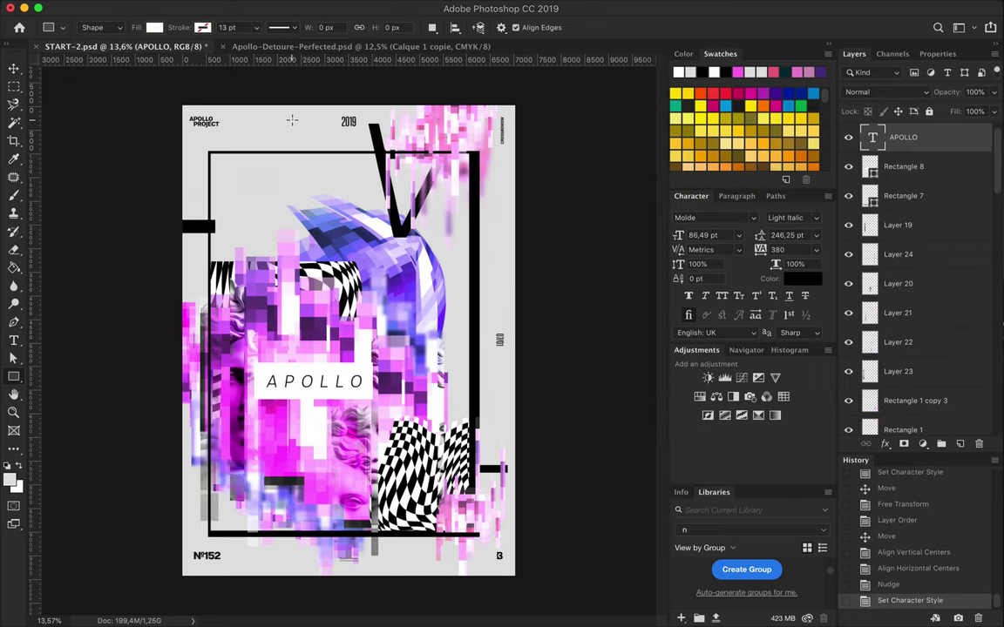
{"action": "left_click_drag", "start_coordinate": [460, 153], "coordinate": [484, 396]}
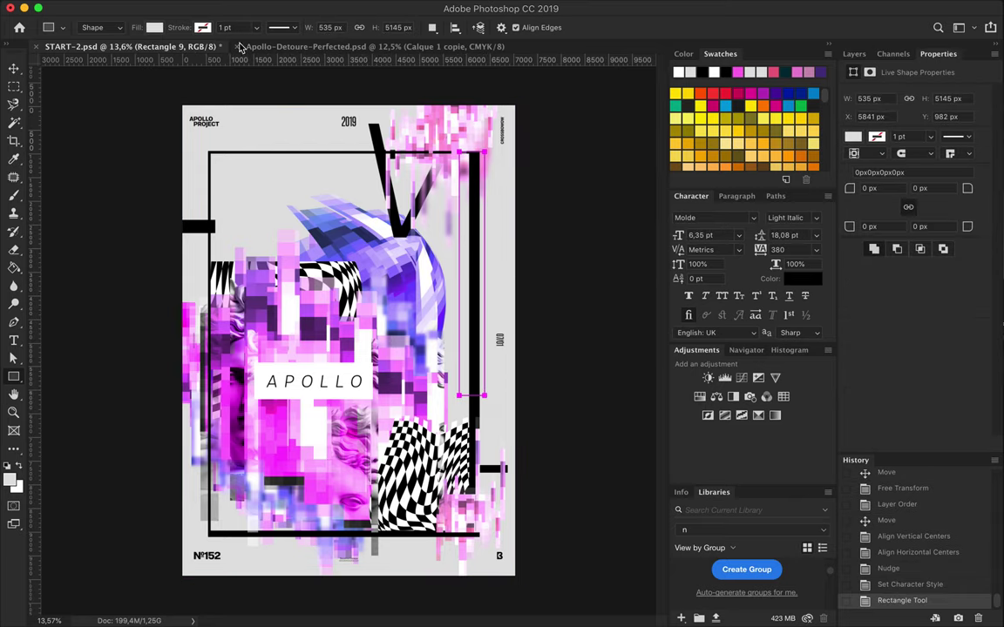
{"action": "left_click", "coordinate": [154, 27]}
{"action": "left_click", "coordinate": [195, 59]}
{"action": "left_click", "coordinate": [834, 164]}
{"action": "left_click", "coordinate": [464, 297]}
{"action": "key", "text": "Escape"}
Add more white strips at the top-left, bottom and left side of the poster.
{"action": "left_click_drag", "start_coordinate": [220, 173], "coordinate": [215, 175]}
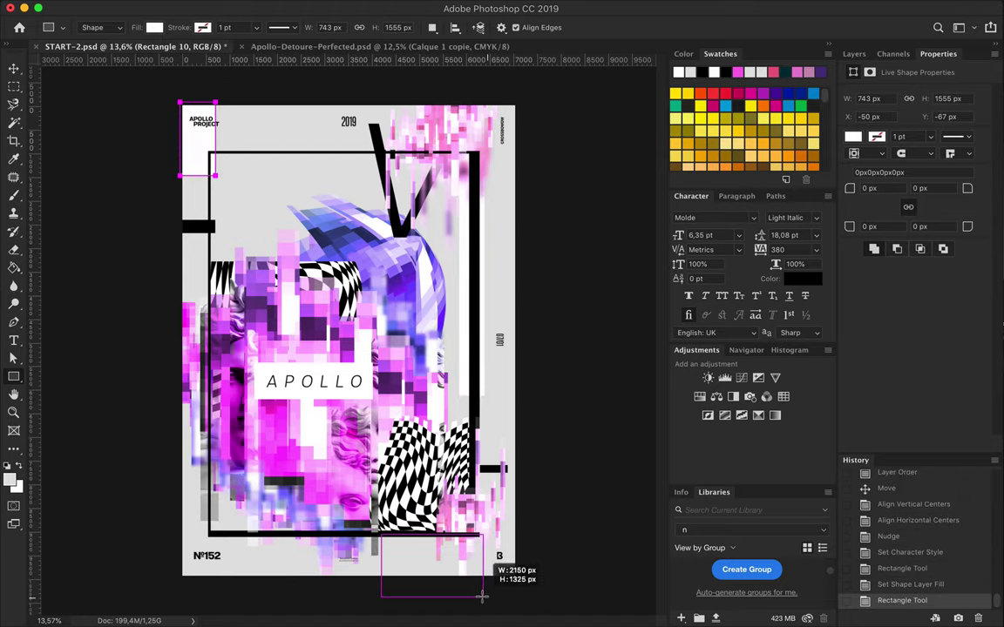
{"action": "left_click_drag", "start_coordinate": [488, 598], "coordinate": [488, 598]}
{"action": "left_click_drag", "start_coordinate": [260, 178], "coordinate": [265, 252]}
{"action": "left_click_drag", "start_coordinate": [316, 136], "coordinate": [358, 214]}
{"action": "key", "text": "v"}
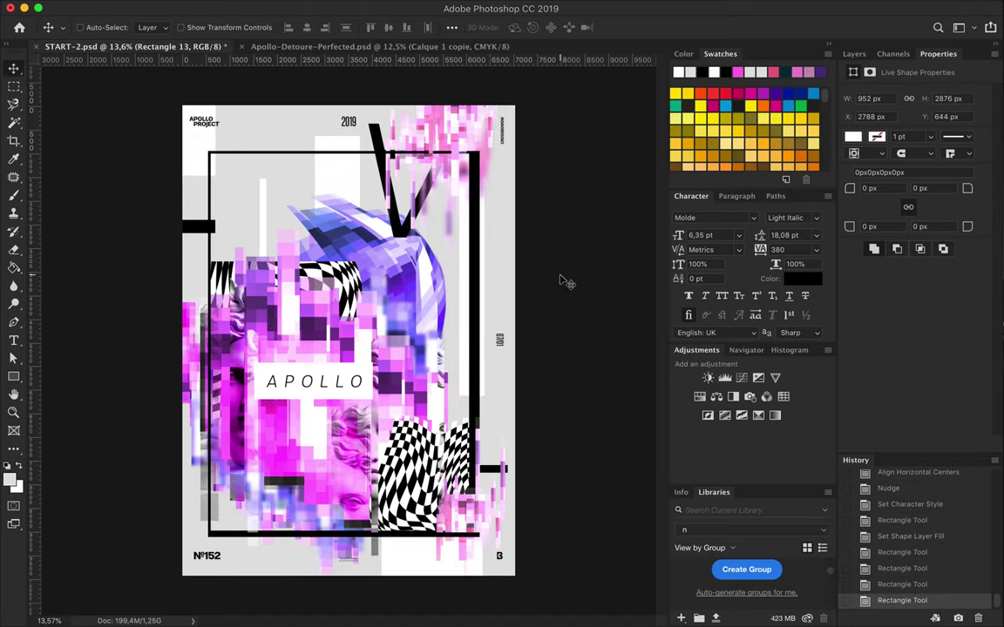
{"action": "key", "text": "u"}
{"action": "left_click_drag", "start_coordinate": [234, 583], "coordinate": [233, 582]}
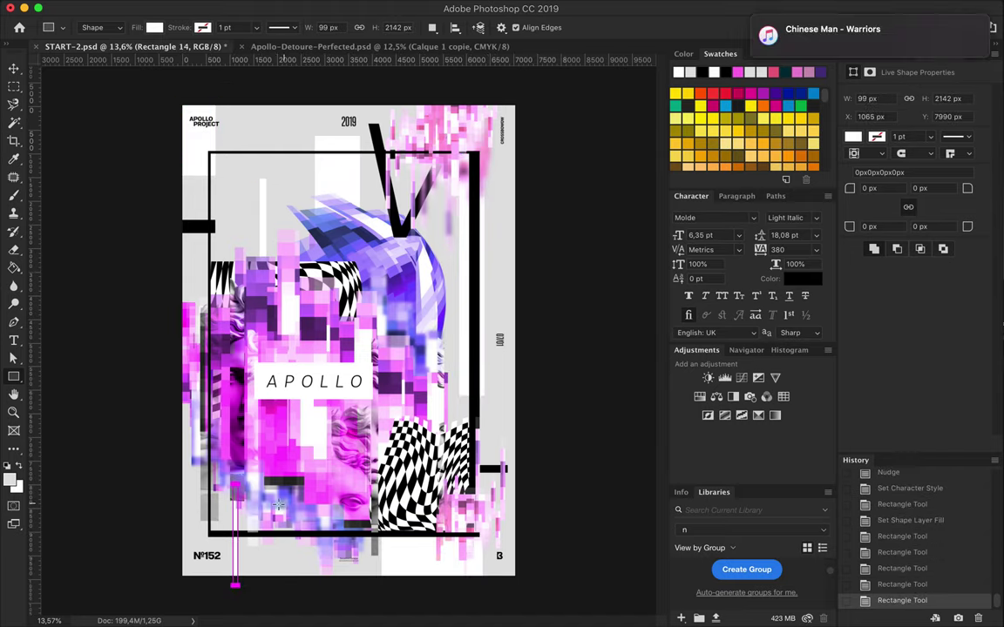
{"action": "left_click_drag", "start_coordinate": [277, 504], "coordinate": [312, 562]}
{"action": "mouse_move", "coordinate": [192, 178]}
{"action": "left_mouse_down"}
{"action": "mouse_move", "coordinate": [215, 237]}
{"action": "mouse_move", "coordinate": [237, 242]}
{"action": "left_mouse_up"}
{"action": "key", "text": "v"}
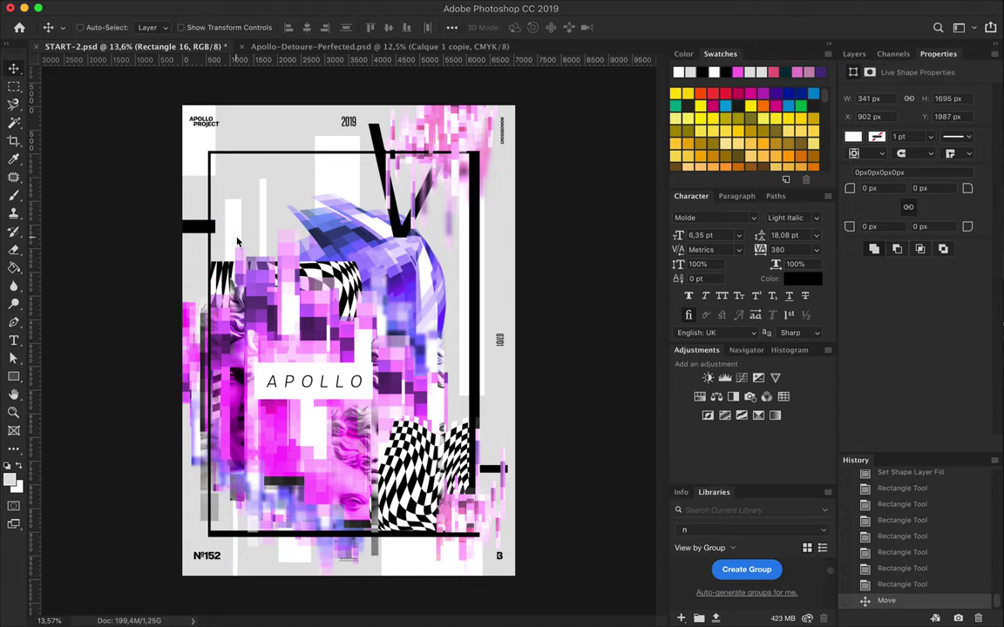
Create a new empty Layer 25 and save the document.
{"action": "key", "text": "g"}
{"action": "key", "text": "shift+g"}
{"action": "key", "text": "ctrl+shift+alt+n"}
{"action": "key", "text": "ctrl+s"}
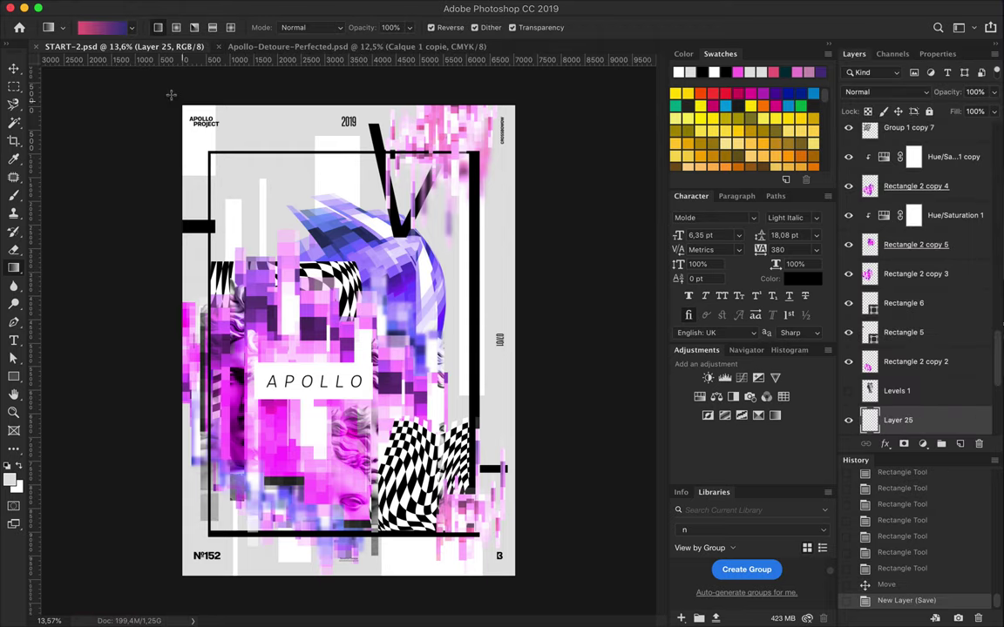
Fill Layer 25 with a black-to-white radial gradient from the poster centre.
{"action": "left_click", "coordinate": [105, 27]}
{"action": "left_click", "coordinate": [265, 89]}
{"action": "key", "text": "Return"}
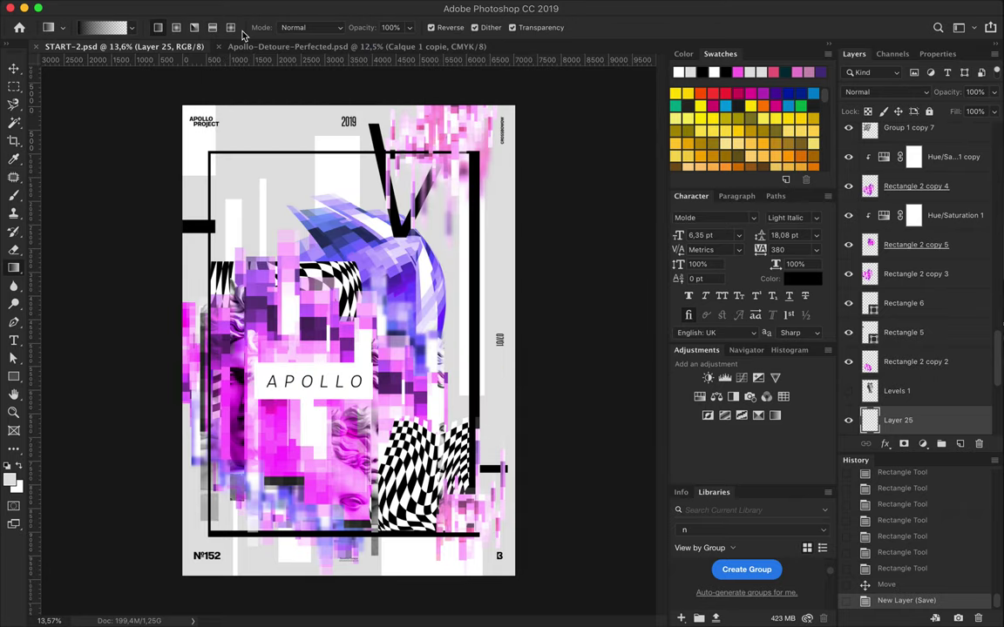
{"action": "left_click_drag", "start_coordinate": [395, 287], "coordinate": [403, 161]}
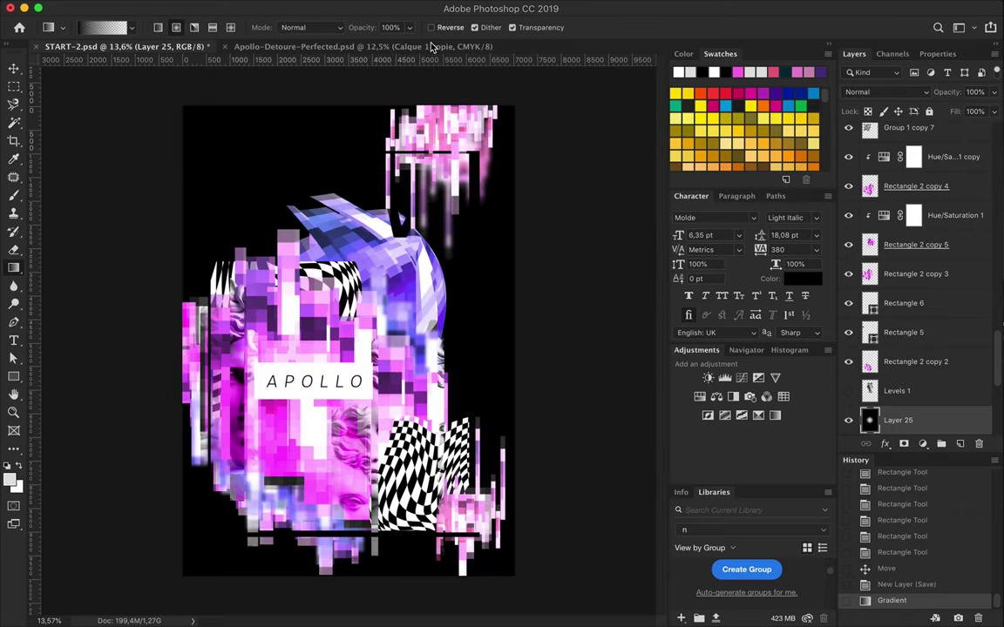
{"action": "key", "text": "ctrl+z"}
{"action": "mouse_move", "coordinate": [340, 340]}
{"action": "left_mouse_down"}
{"action": "mouse_move", "coordinate": [417, 207]}
{"action": "mouse_move", "coordinate": [441, 191]}
{"action": "left_mouse_up"}
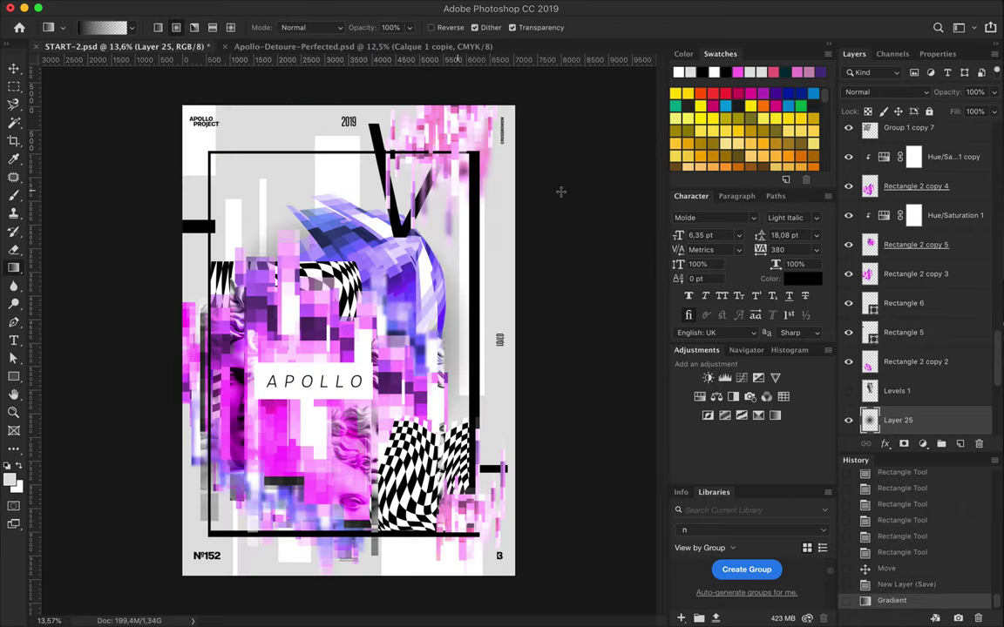
Warp the gradient, pulling its top and left edges outward.
{"action": "key", "text": "ctrl+t"}
{"action": "right_click", "coordinate": [337, 315]}
{"action": "left_click", "coordinate": [358, 417]}
{"action": "left_click_drag", "start_coordinate": [294, 202], "coordinate": [271, 95]}
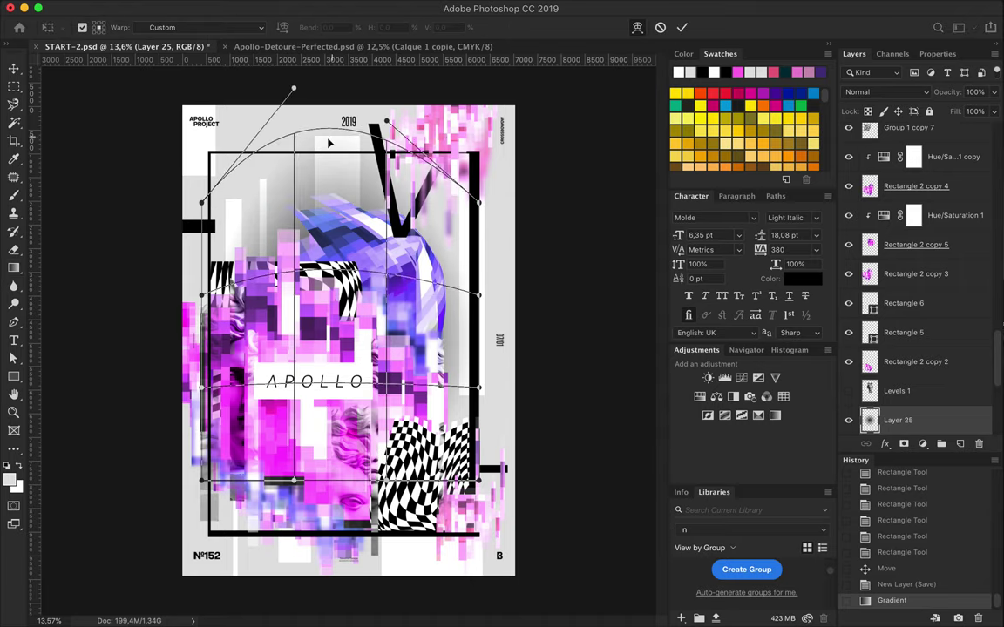
{"action": "left_click_drag", "start_coordinate": [201, 200], "coordinate": [184, 163]}
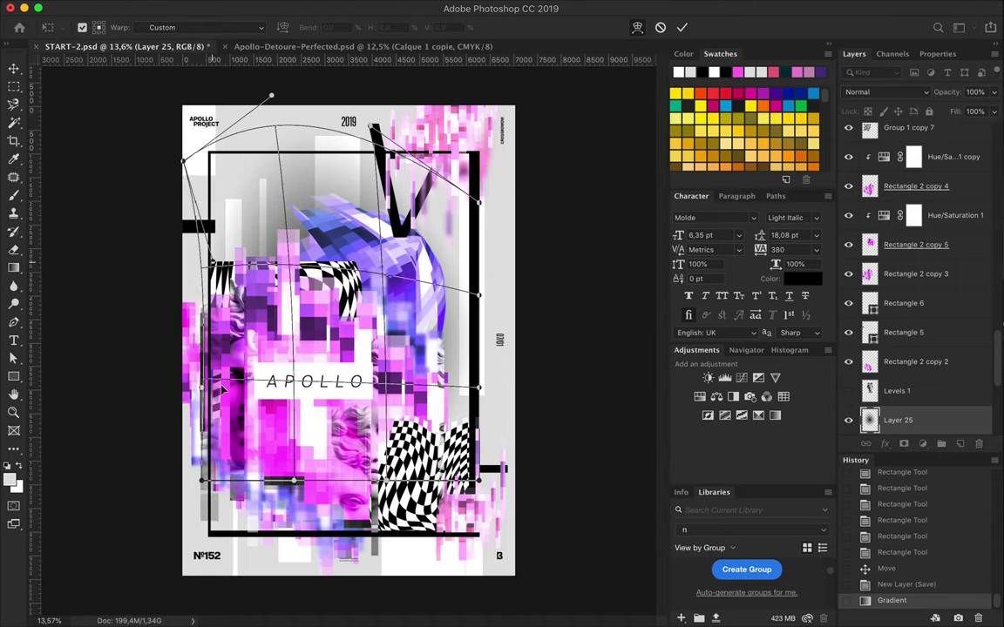
{"action": "left_click_drag", "start_coordinate": [202, 480], "coordinate": [171, 592]}
{"action": "left_click_drag", "start_coordinate": [292, 482], "coordinate": [328, 598]}
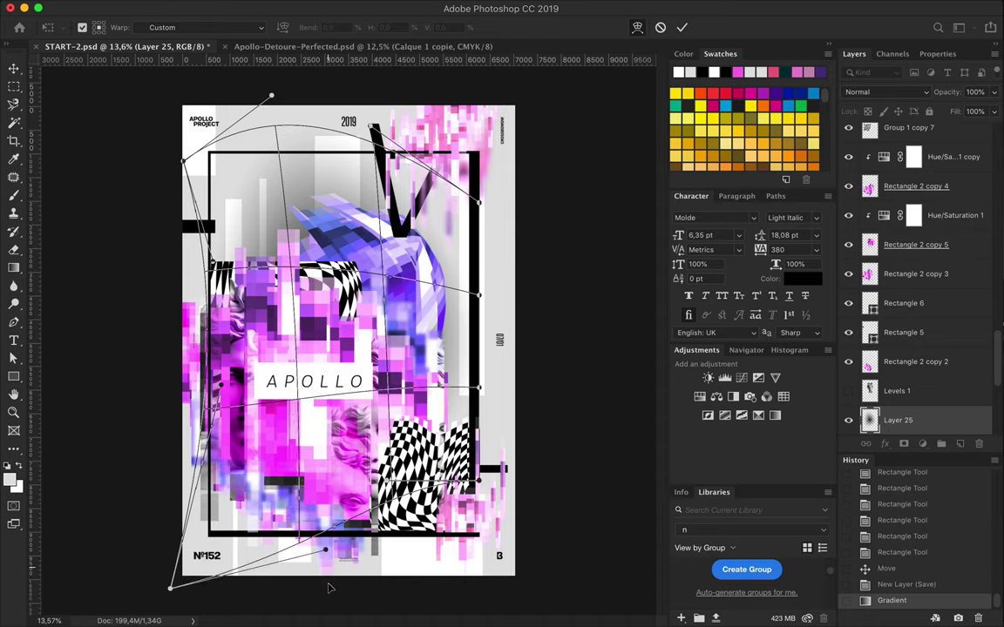
Stretch the warp's lower-left corner, reshape its right side, and commit the warp.
{"action": "scroll", "coordinate": [328, 585], "scroll_direction": "down", "scroll_amount": 3}
{"action": "left_click_drag", "start_coordinate": [217, 532], "coordinate": [100, 614]}
{"action": "left_click_drag", "start_coordinate": [216, 615], "coordinate": [397, 564]}
{"action": "left_click_drag", "start_coordinate": [445, 446], "coordinate": [416, 514]}
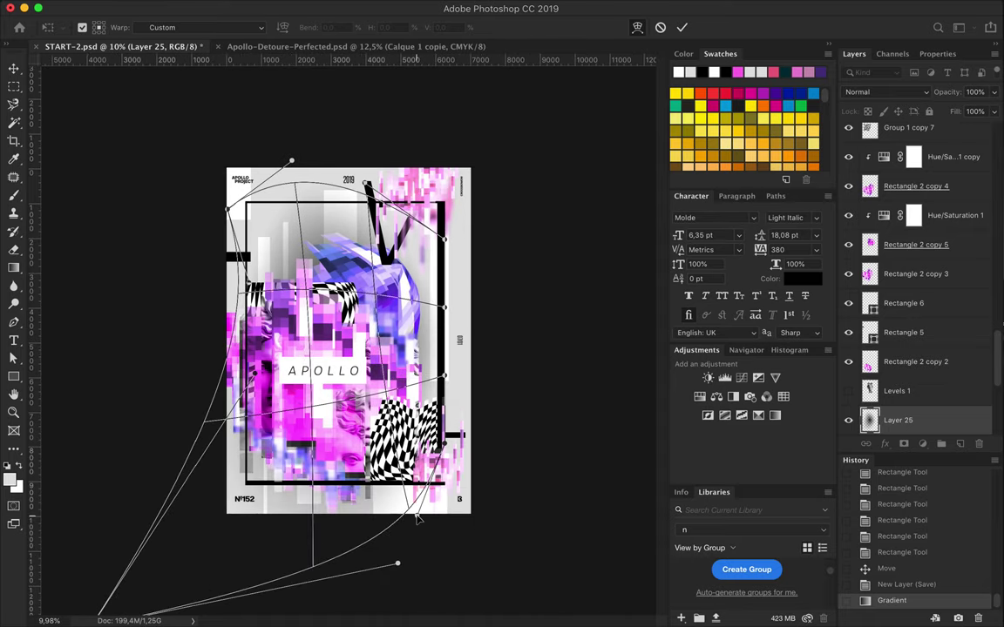
{"action": "left_click_drag", "start_coordinate": [417, 376], "coordinate": [453, 366]}
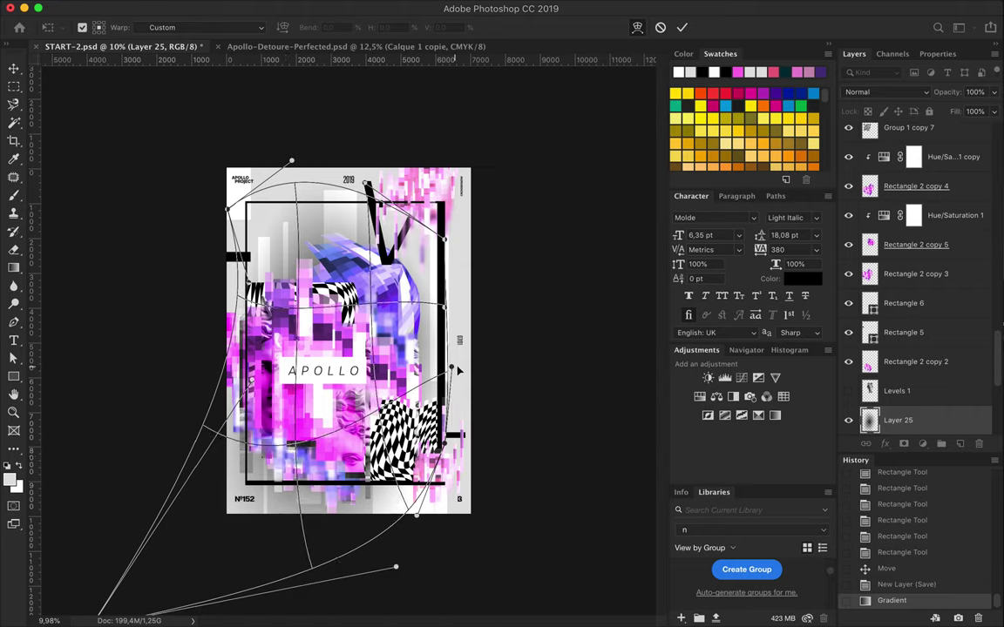
{"action": "left_click_drag", "start_coordinate": [445, 239], "coordinate": [448, 231]}
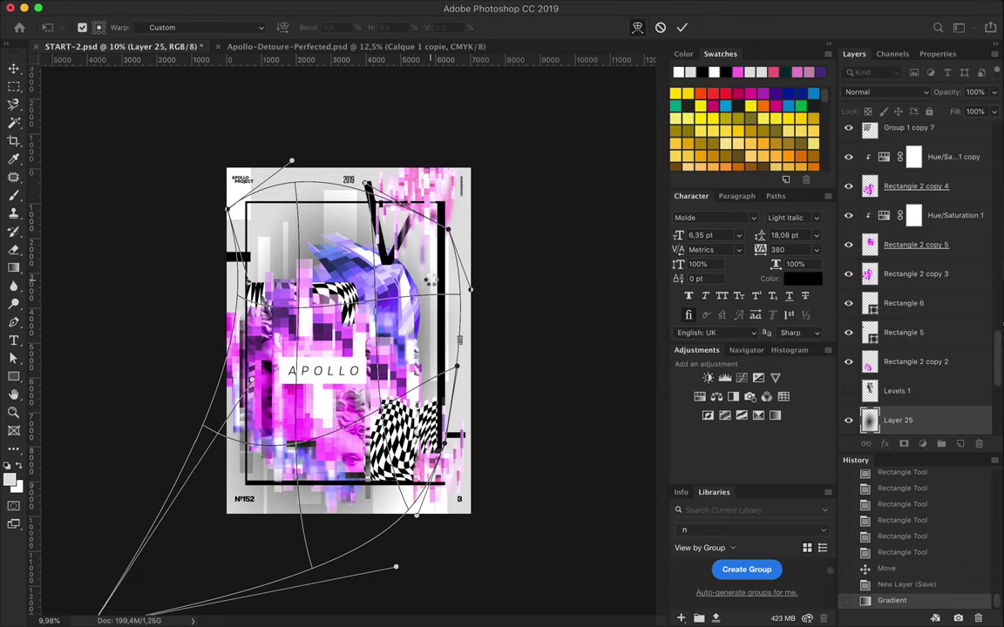
{"action": "key", "text": "Return"}
Keep the gradient layer's blend mode Normal and set its fill to 52%.
{"action": "key", "text": "super+0"}
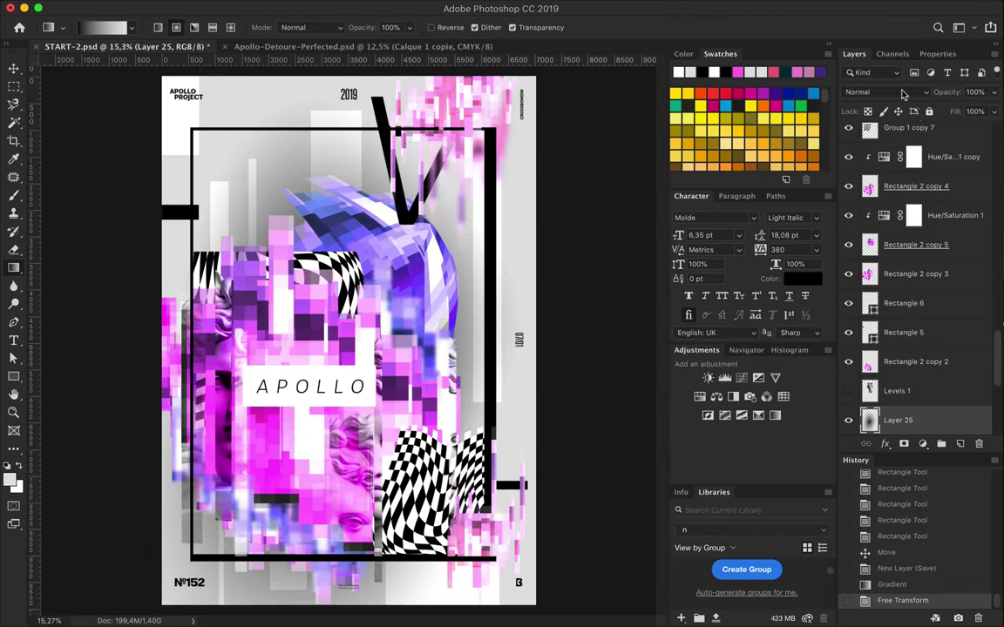
{"action": "left_click", "coordinate": [886, 92]}
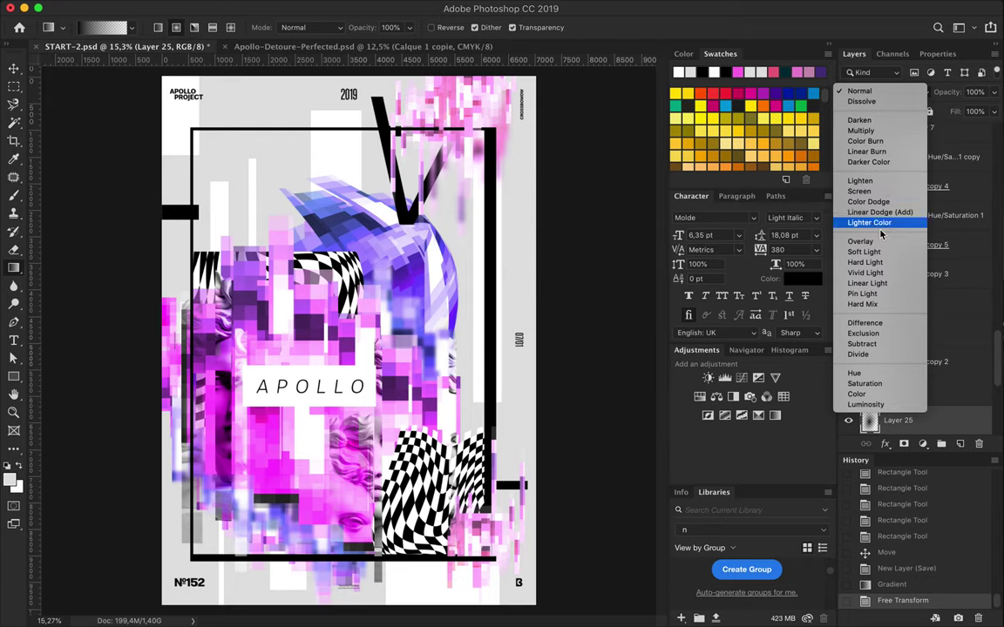
{"action": "key", "text": "Escape"}
{"action": "key", "text": "shift+5"}
{"action": "key", "text": "shift+2"}
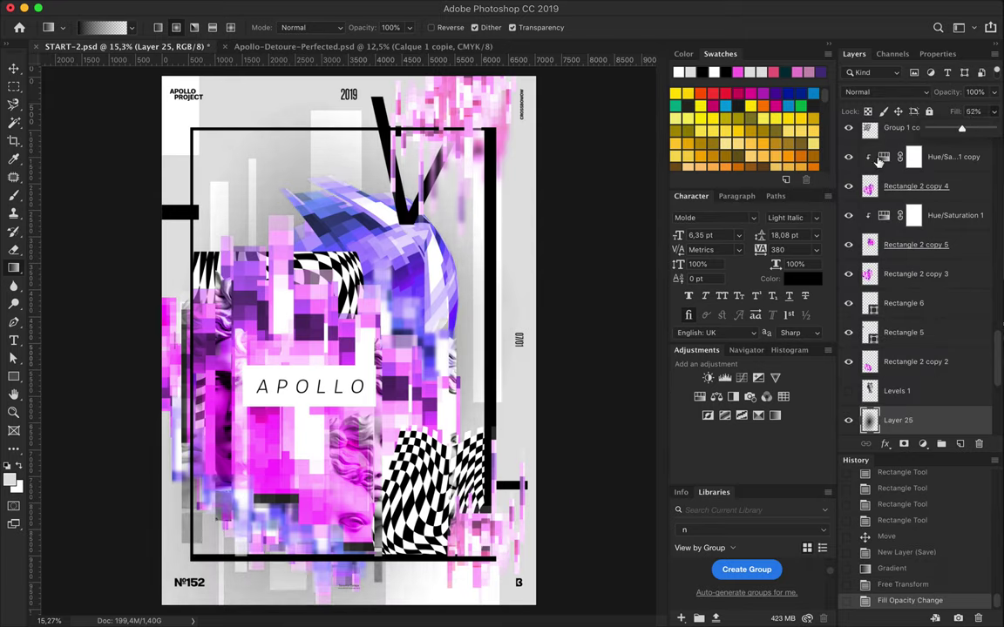
{"action": "key", "text": "v"}
{"action": "left_click", "coordinate": [288, 305], "text": "super"}
{"action": "left_click", "coordinate": [262, 409], "text": "super"}
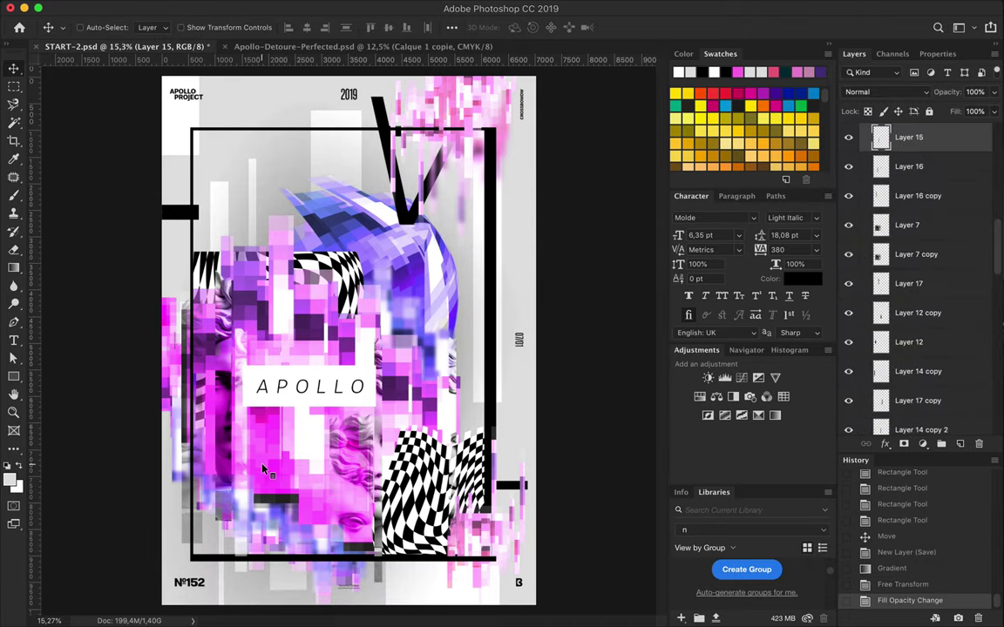
Select Group 1 copy 8, then draw a test bar near the frame and delete it.
{"action": "left_click", "coordinate": [245, 445], "text": "super"}
{"action": "left_click", "coordinate": [268, 495], "text": "super"}
{"action": "left_click", "coordinate": [247, 477], "text": "super"}
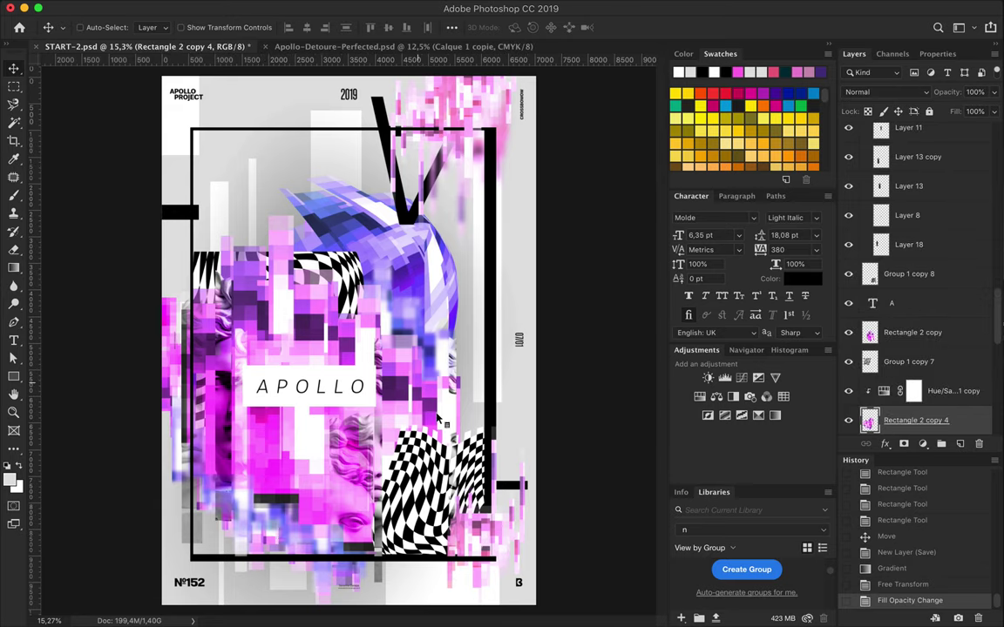
{"action": "left_click", "coordinate": [438, 419], "text": "super"}
{"action": "key", "text": "u"}
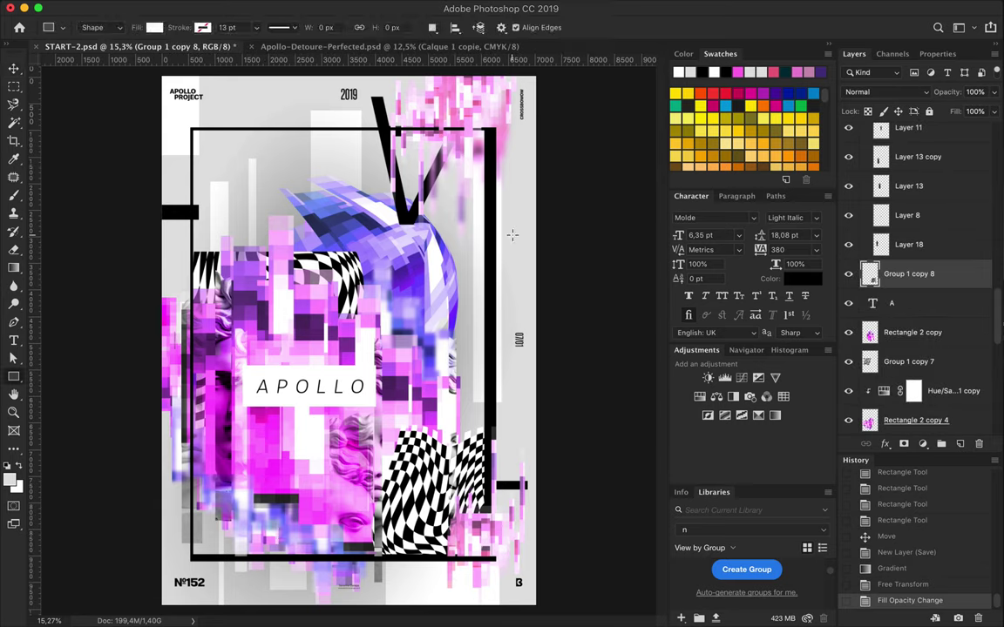
{"action": "left_click_drag", "start_coordinate": [466, 237], "coordinate": [516, 245]}
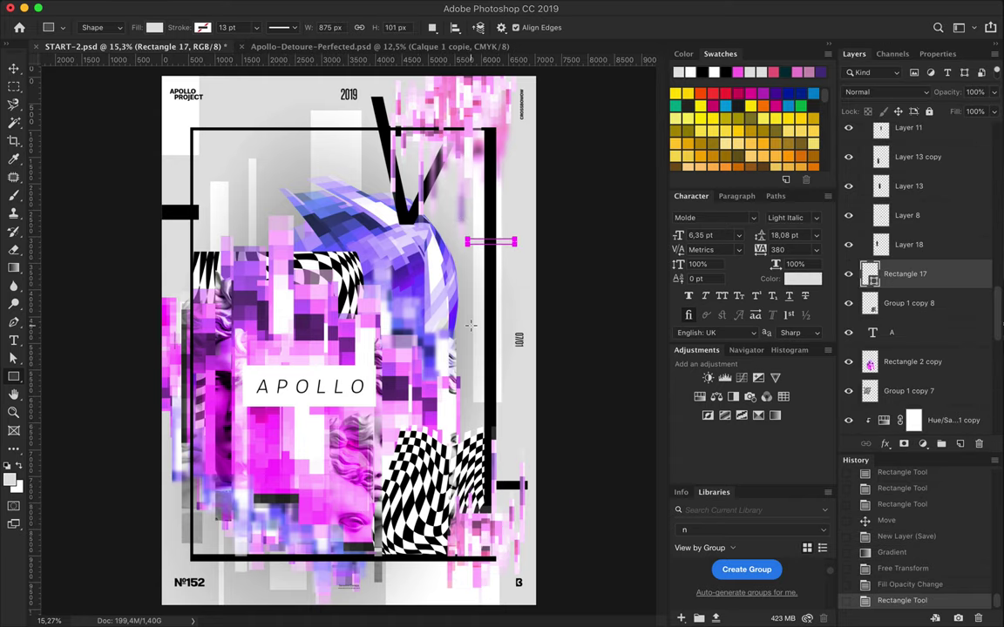
{"action": "key", "text": "v"}
{"action": "key", "text": "BackSpace"}
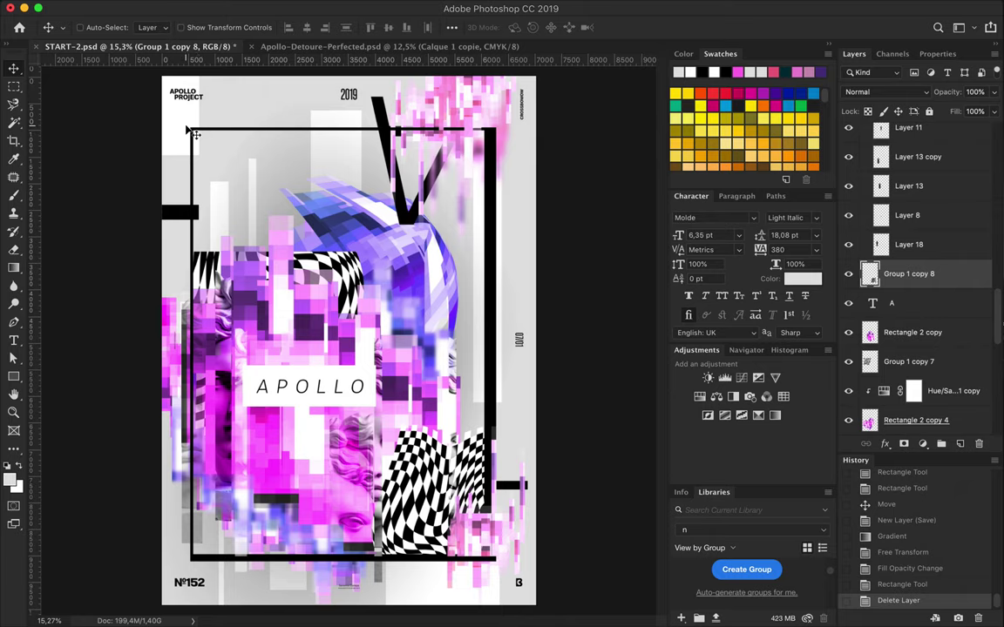
Rasterize the black frame Rectangle 3 and offset its lasso-cut top-left corner.
{"action": "left_click", "coordinate": [231, 133]}
{"action": "right_click", "coordinate": [906, 137]}
{"action": "left_click", "coordinate": [758, 224]}
{"action": "key", "text": "l"}
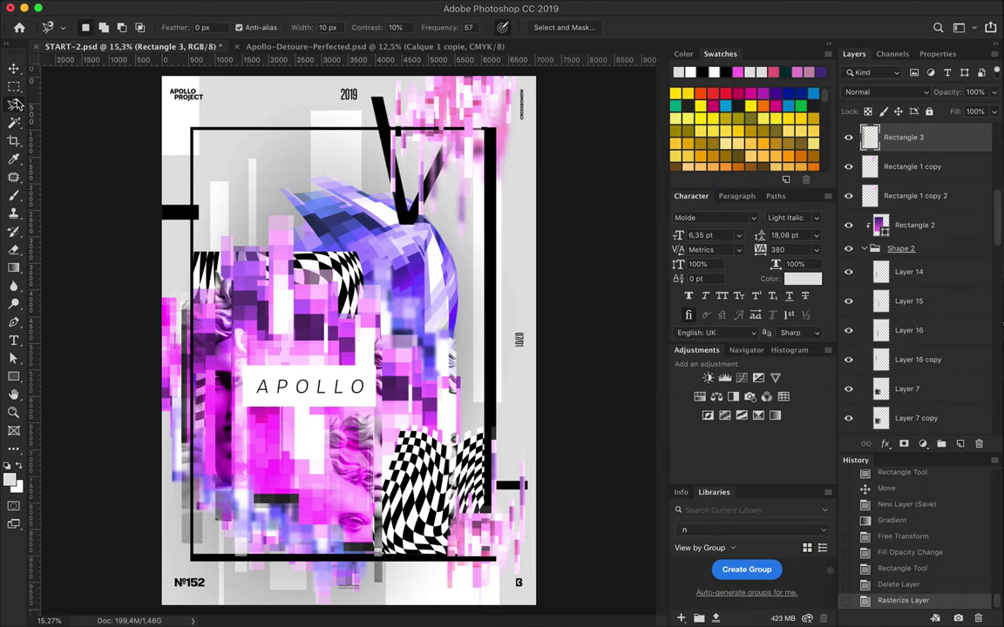
{"action": "left_click_drag", "start_coordinate": [179, 211], "coordinate": [178, 206]}
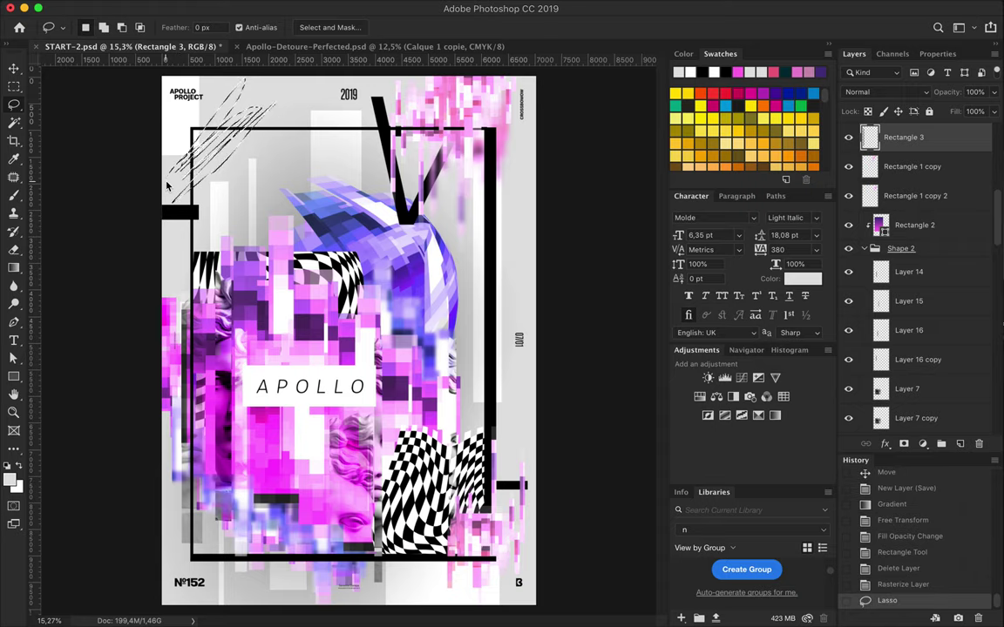
{"action": "key", "text": "v"}
{"action": "left_click_drag", "start_coordinate": [200, 152], "coordinate": [207, 142]}
{"action": "key", "text": "l"}
{"action": "key", "text": "ctrl+d"}
{"action": "key", "text": "v"}
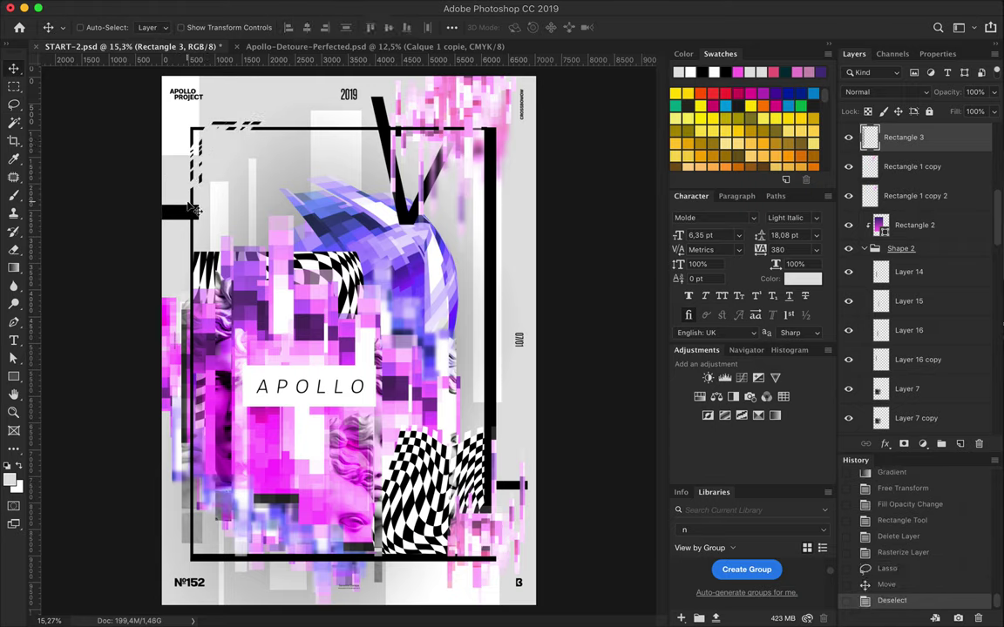
Merge both Hue/Saturation adjustments into the Rectangle 2 copy 5 magenta layer.
{"action": "left_click", "coordinate": [323, 236], "text": "ctrl"}
{"action": "left_click", "coordinate": [959, 391], "text": "shift"}
{"action": "key", "text": "ctrl+e"}
{"action": "left_click", "coordinate": [954, 362], "text": "shift"}
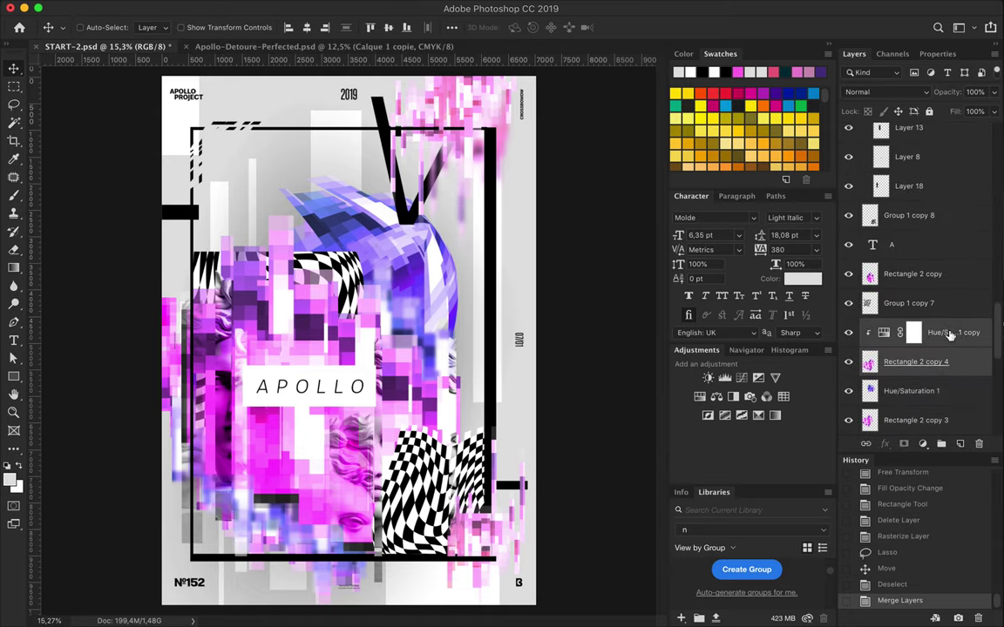
{"action": "key", "text": "ctrl+e"}
Copy a lasso-cut fragment of the blue shape onto new Layer 26.
{"action": "left_click", "coordinate": [881, 359]}
{"action": "key", "text": "l"}
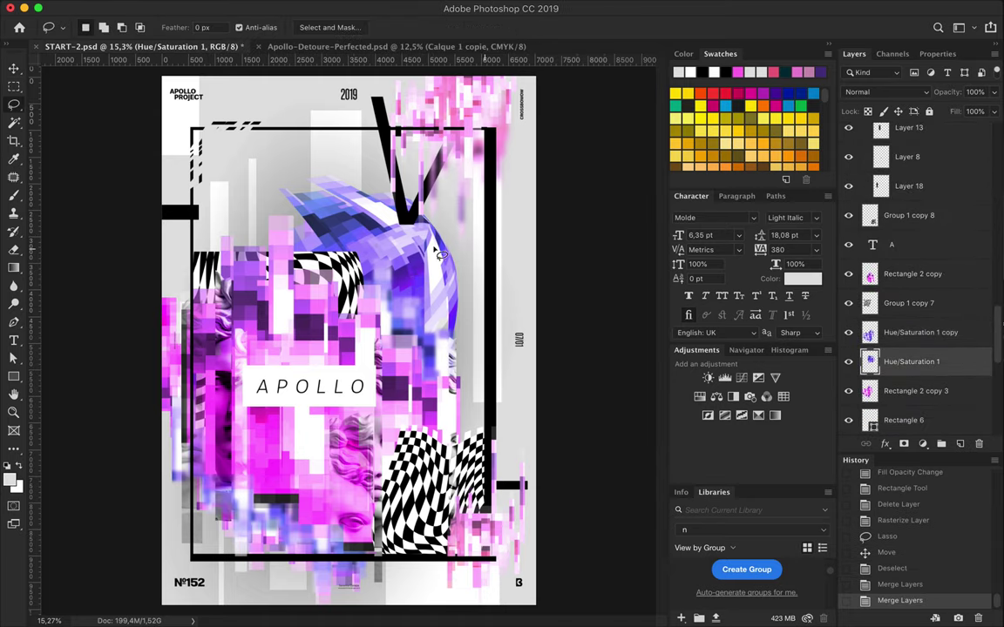
{"action": "mouse_move", "coordinate": [310, 217]}
{"action": "left_mouse_down"}
{"action": "mouse_move", "coordinate": [287, 209]}
{"action": "mouse_move", "coordinate": [318, 161]}
{"action": "left_mouse_up"}
{"action": "key", "text": "ctrl+c"}
{"action": "key", "text": "ctrl+v"}
{"action": "key", "text": "v"}
{"action": "scroll", "coordinate": [924, 261], "scroll_direction": "up", "scroll_amount": 5}
Merge the Rectangle 2 group into a single layer.
{"action": "left_click", "coordinate": [907, 260]}
{"action": "scroll", "coordinate": [963, 273], "scroll_direction": "down", "scroll_amount": 5}
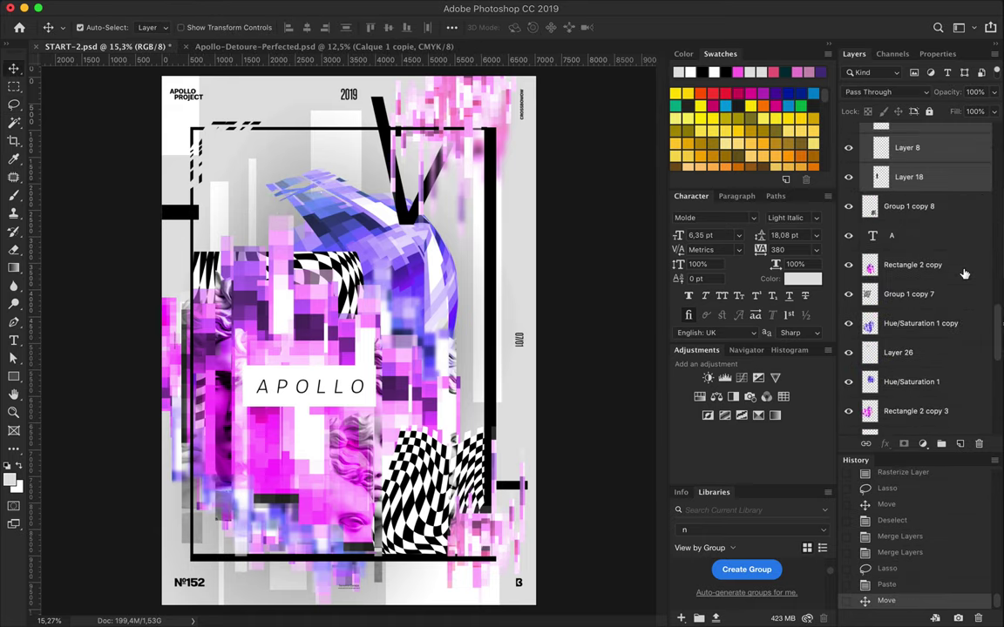
{"action": "left_click", "coordinate": [911, 201]}
{"action": "key", "text": "ctrl+e"}
{"action": "key", "text": "l"}
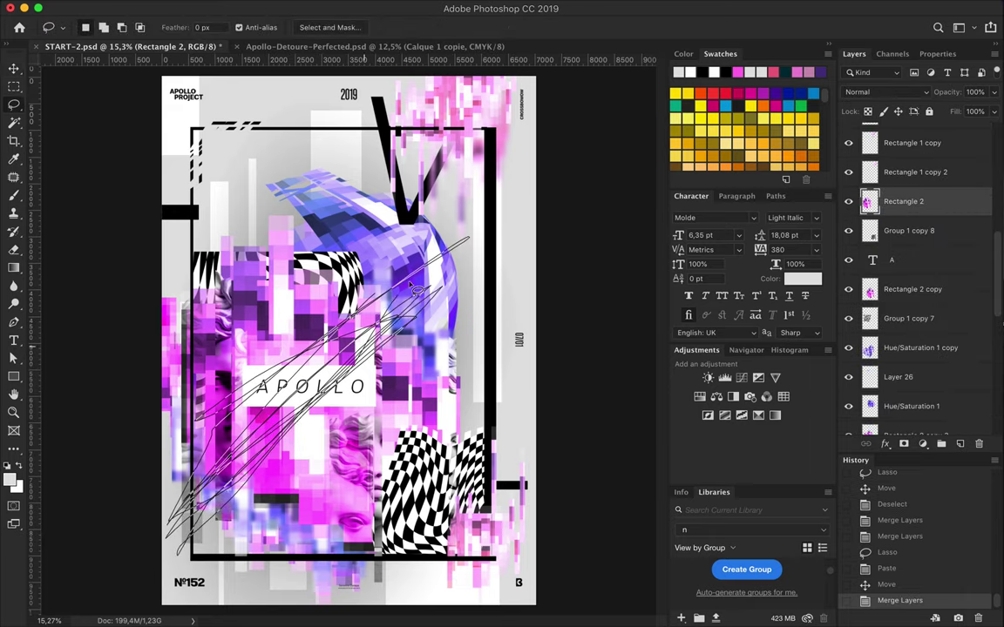
Copy a long diagonal strip of the artwork into a new shard layer and resize it.
{"action": "mouse_move", "coordinate": [412, 329]}
{"action": "left_mouse_down"}
{"action": "mouse_move", "coordinate": [207, 487]}
{"action": "mouse_move", "coordinate": [356, 399]}
{"action": "mouse_move", "coordinate": [331, 362]}
{"action": "left_mouse_up"}
{"action": "key", "text": "ctrl+c"}
{"action": "key", "text": "ctrl+v"}
{"action": "key", "text": "v"}
{"action": "key", "text": "ctrl+t"}
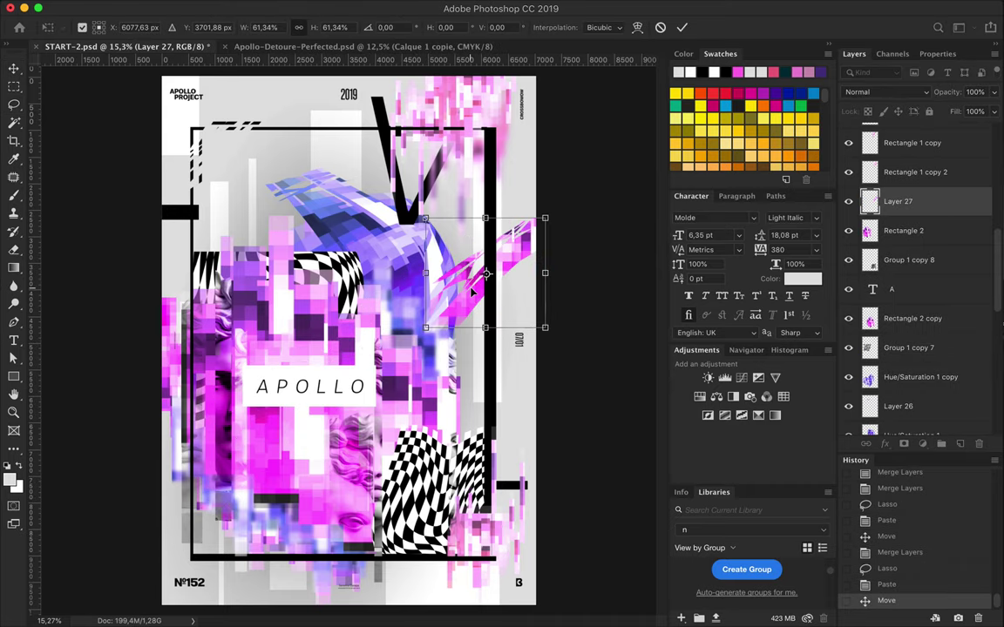
{"action": "key", "text": "Return"}
{"action": "left_click", "coordinate": [392, 224]}
Lasso another piece of the magenta artwork and paste it as a second shard layer.
{"action": "key", "text": "l"}
{"action": "mouse_move", "coordinate": [259, 329]}
{"action": "left_mouse_down"}
{"action": "mouse_move", "coordinate": [454, 228]}
{"action": "mouse_move", "coordinate": [461, 217]}
{"action": "mouse_move", "coordinate": [436, 209]}
{"action": "left_mouse_up"}
{"action": "key", "text": "ctrl+c"}
{"action": "key", "text": "ctrl+v"}
{"action": "key", "text": "ctrl+t"}
{"action": "key", "text": "Return"}
{"action": "key", "text": "v"}
{"action": "key", "text": "ctrl+d"}
Move the second shard up and left and angle it at the poster's left-centre.
{"action": "mouse_move", "coordinate": [321, 133]}
{"action": "left_mouse_down"}
{"action": "mouse_move", "coordinate": [287, 104]}
{"action": "mouse_move", "coordinate": [260, 122]}
{"action": "mouse_move", "coordinate": [234, 91]}
{"action": "mouse_move", "coordinate": [218, 104]}
{"action": "mouse_move", "coordinate": [229, 311]}
{"action": "left_mouse_up"}
{"action": "key", "text": "ctrl+t"}
{"action": "key", "text": "Return"}
{"action": "key", "text": "ctrl+t"}
{"action": "key", "text": "Return"}
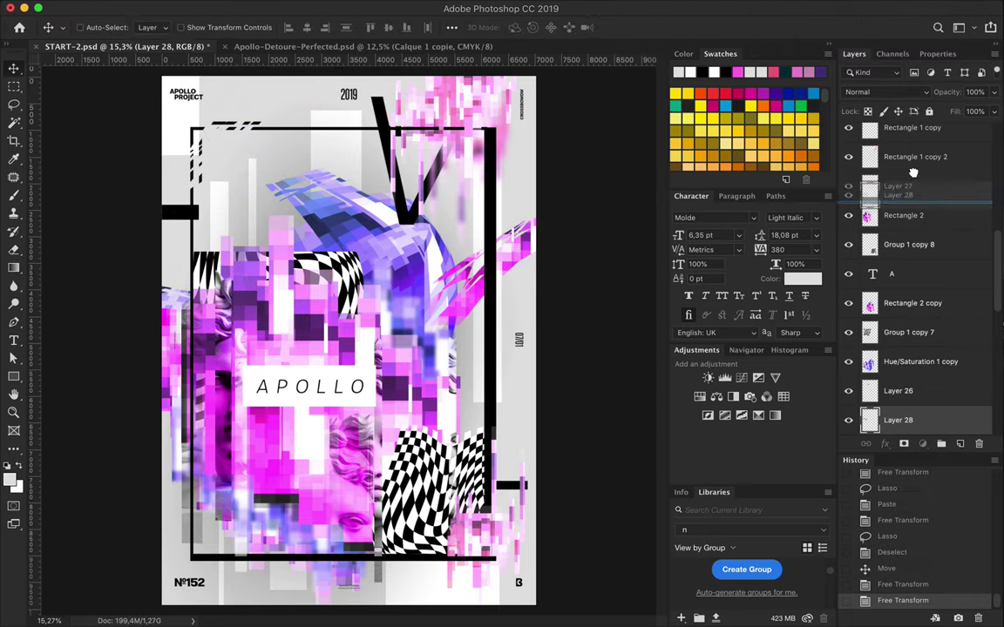
Stack Layer 28 above Layer 27, nudge the left shard, and merge the selected layers.
{"action": "left_click_drag", "start_coordinate": [897, 420], "coordinate": [914, 174]}
{"action": "left_click_drag", "start_coordinate": [512, 277], "coordinate": [506, 260]}
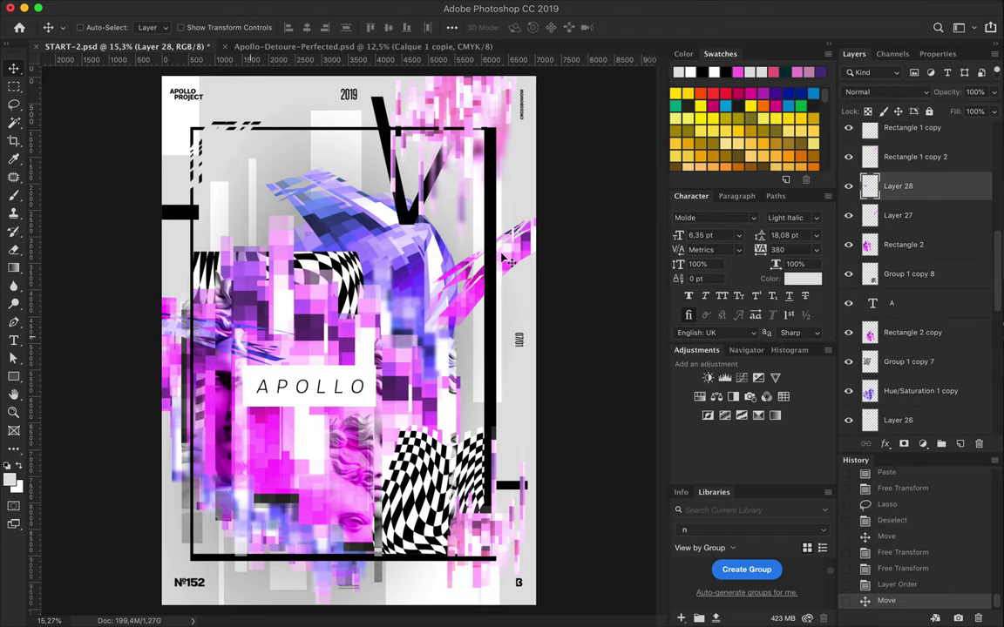
{"action": "key", "text": "ctrl+e"}
{"action": "scroll", "coordinate": [906, 192], "scroll_direction": "up", "scroll_amount": 2}
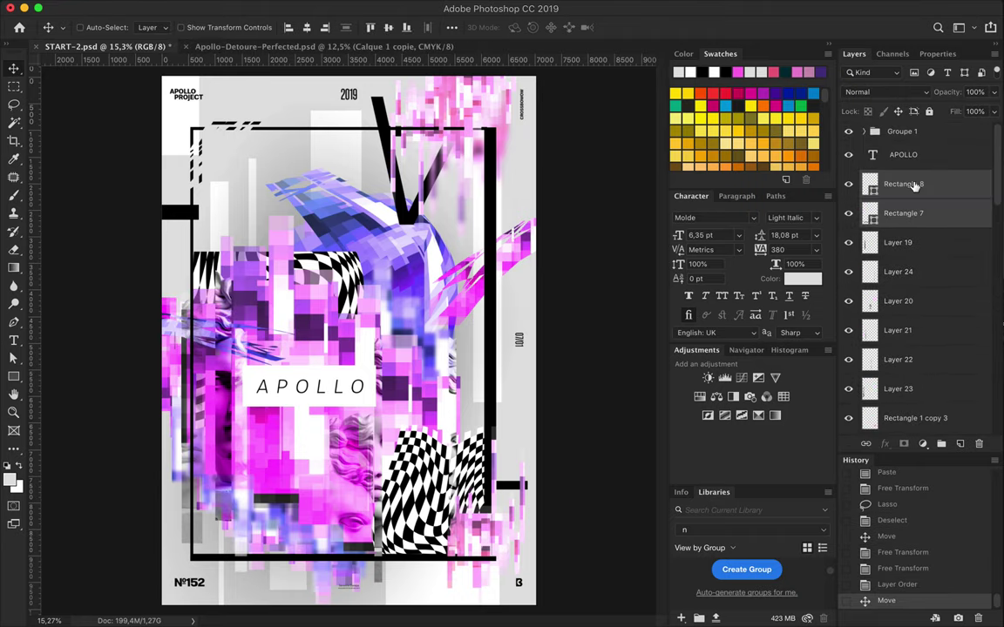
Undo the layer merge and lasso the scribble marks near the frame's bottom-left.
{"action": "key", "text": "ctrl+z"}
{"action": "key", "text": "l"}
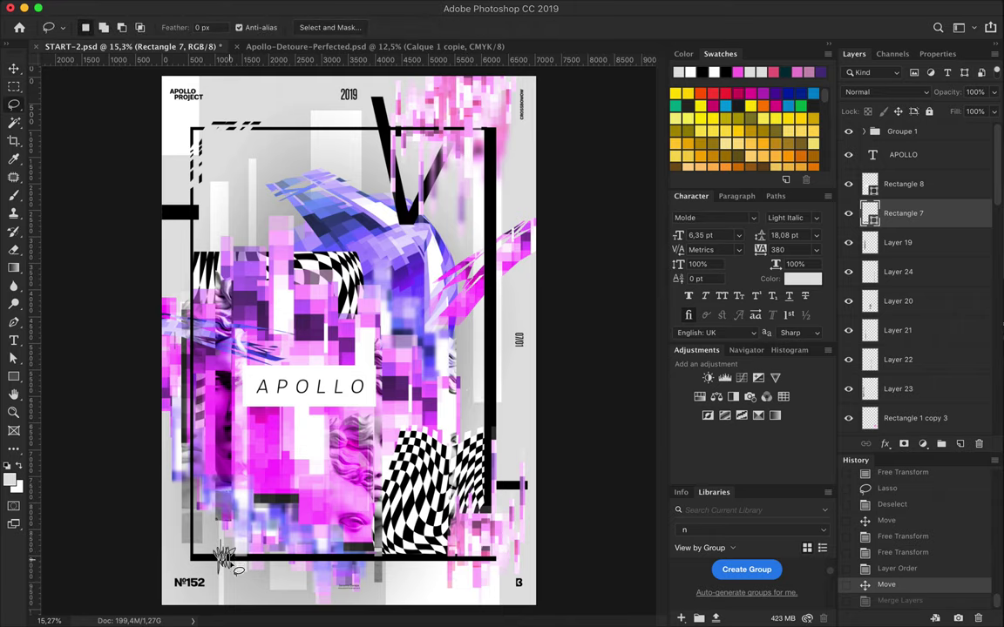
{"action": "left_click_drag", "start_coordinate": [235, 569], "coordinate": [229, 566]}
{"action": "key", "text": "ctrl+v"}
{"action": "key", "text": "ctrl+z"}
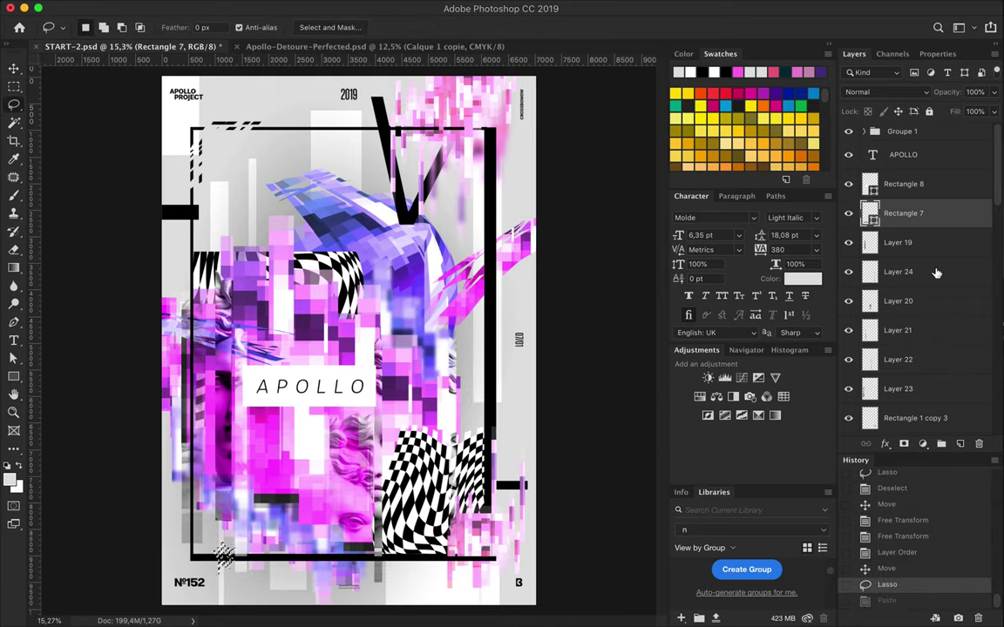
Rasterize Rectangle 7 and cut the scribble onto Layer 29, shifted along the frame's bottom.
{"action": "right_click", "coordinate": [858, 216]}
{"action": "left_click", "coordinate": [759, 305]}
{"action": "key", "text": "v"}
{"action": "key", "text": "ctrl+x"}
{"action": "key", "text": "ctrl+v"}
{"action": "left_click_drag", "start_coordinate": [285, 563], "coordinate": [299, 569]}
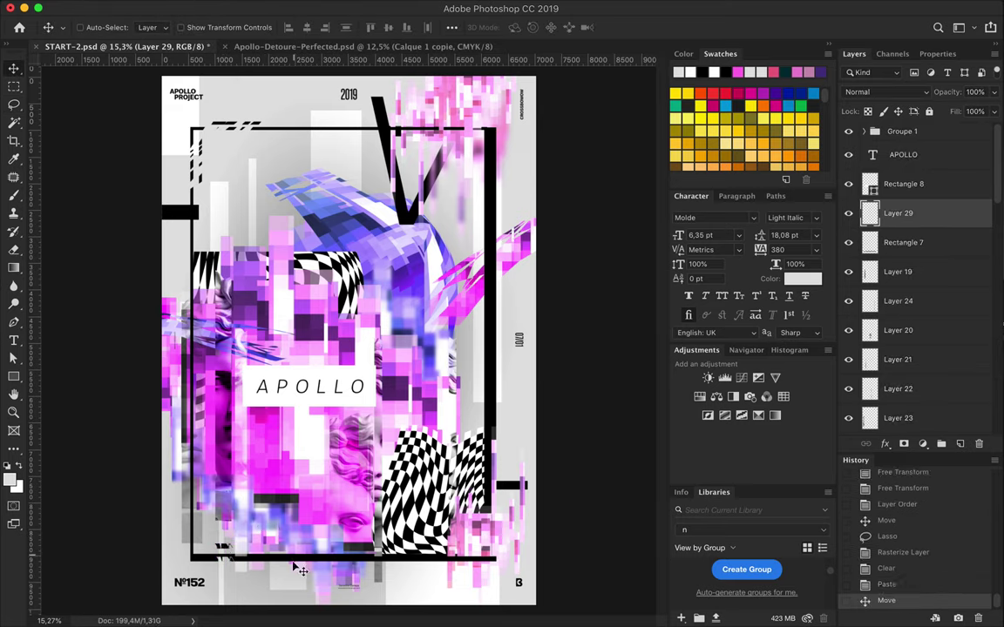
Stack Rectangle 7 above Layer 29 and merge it into Rectangle 8.
{"action": "key", "text": "alt+bracketleft"}
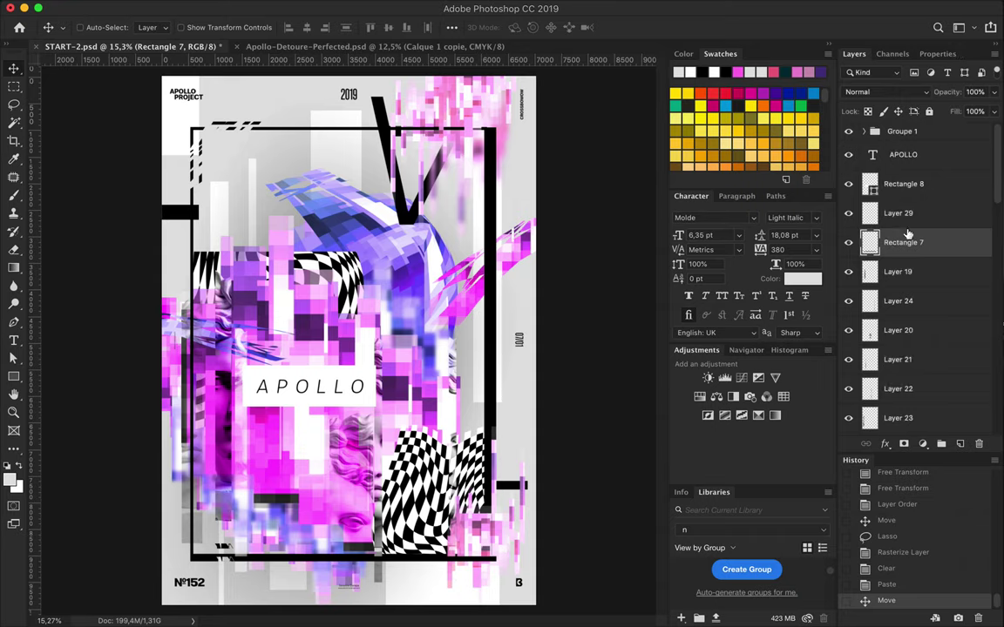
{"action": "left_click_drag", "start_coordinate": [903, 243], "coordinate": [903, 199]}
{"action": "key", "text": "ctrl+e"}
Cut another scribble piece onto Layer 30, move it upward, and save the poster.
{"action": "key", "text": "l"}
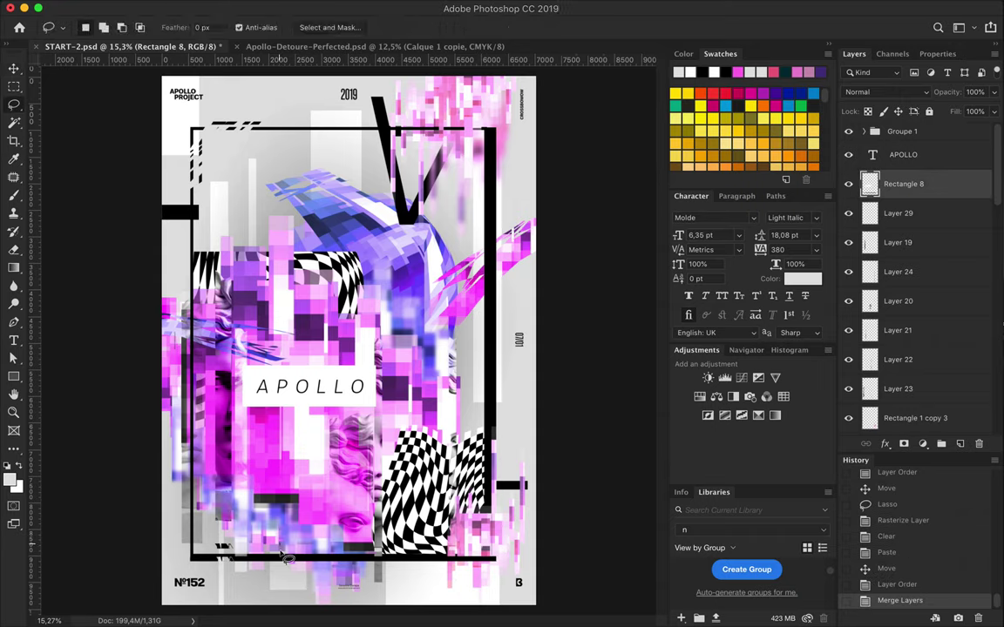
{"action": "key", "text": "ctrl+c"}
{"action": "mouse_move", "coordinate": [302, 574]}
{"action": "left_mouse_down"}
{"action": "mouse_move", "coordinate": [284, 470]}
{"action": "mouse_move", "coordinate": [274, 545]}
{"action": "left_mouse_up"}
{"action": "key", "text": "BackSpace"}
{"action": "key", "text": "ctrl+v"}
{"action": "key", "text": "v"}
{"action": "key", "text": "ctrl+minus"}
{"action": "key", "text": "ctrl+s"}
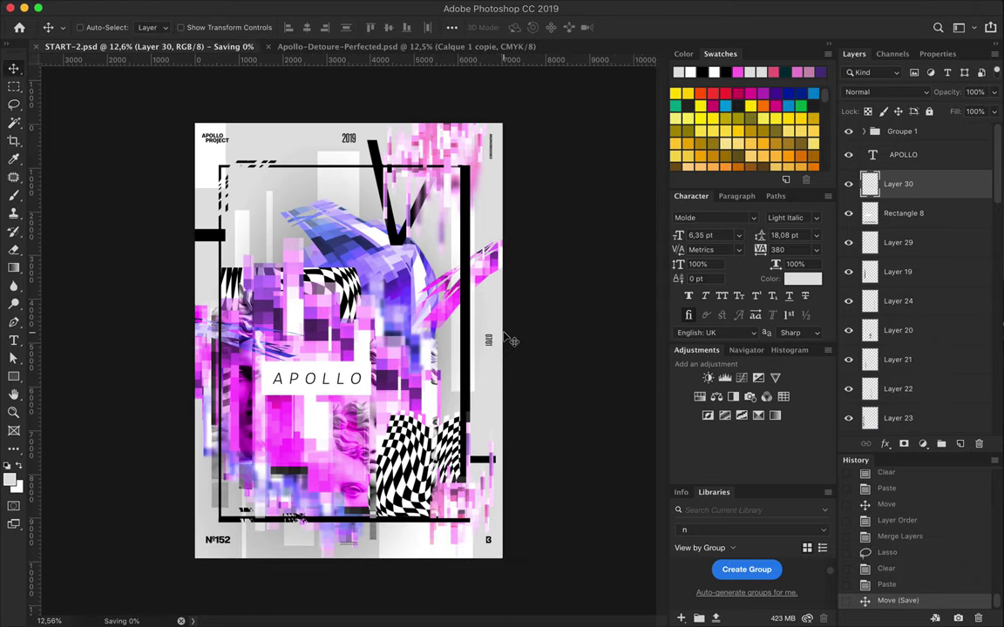